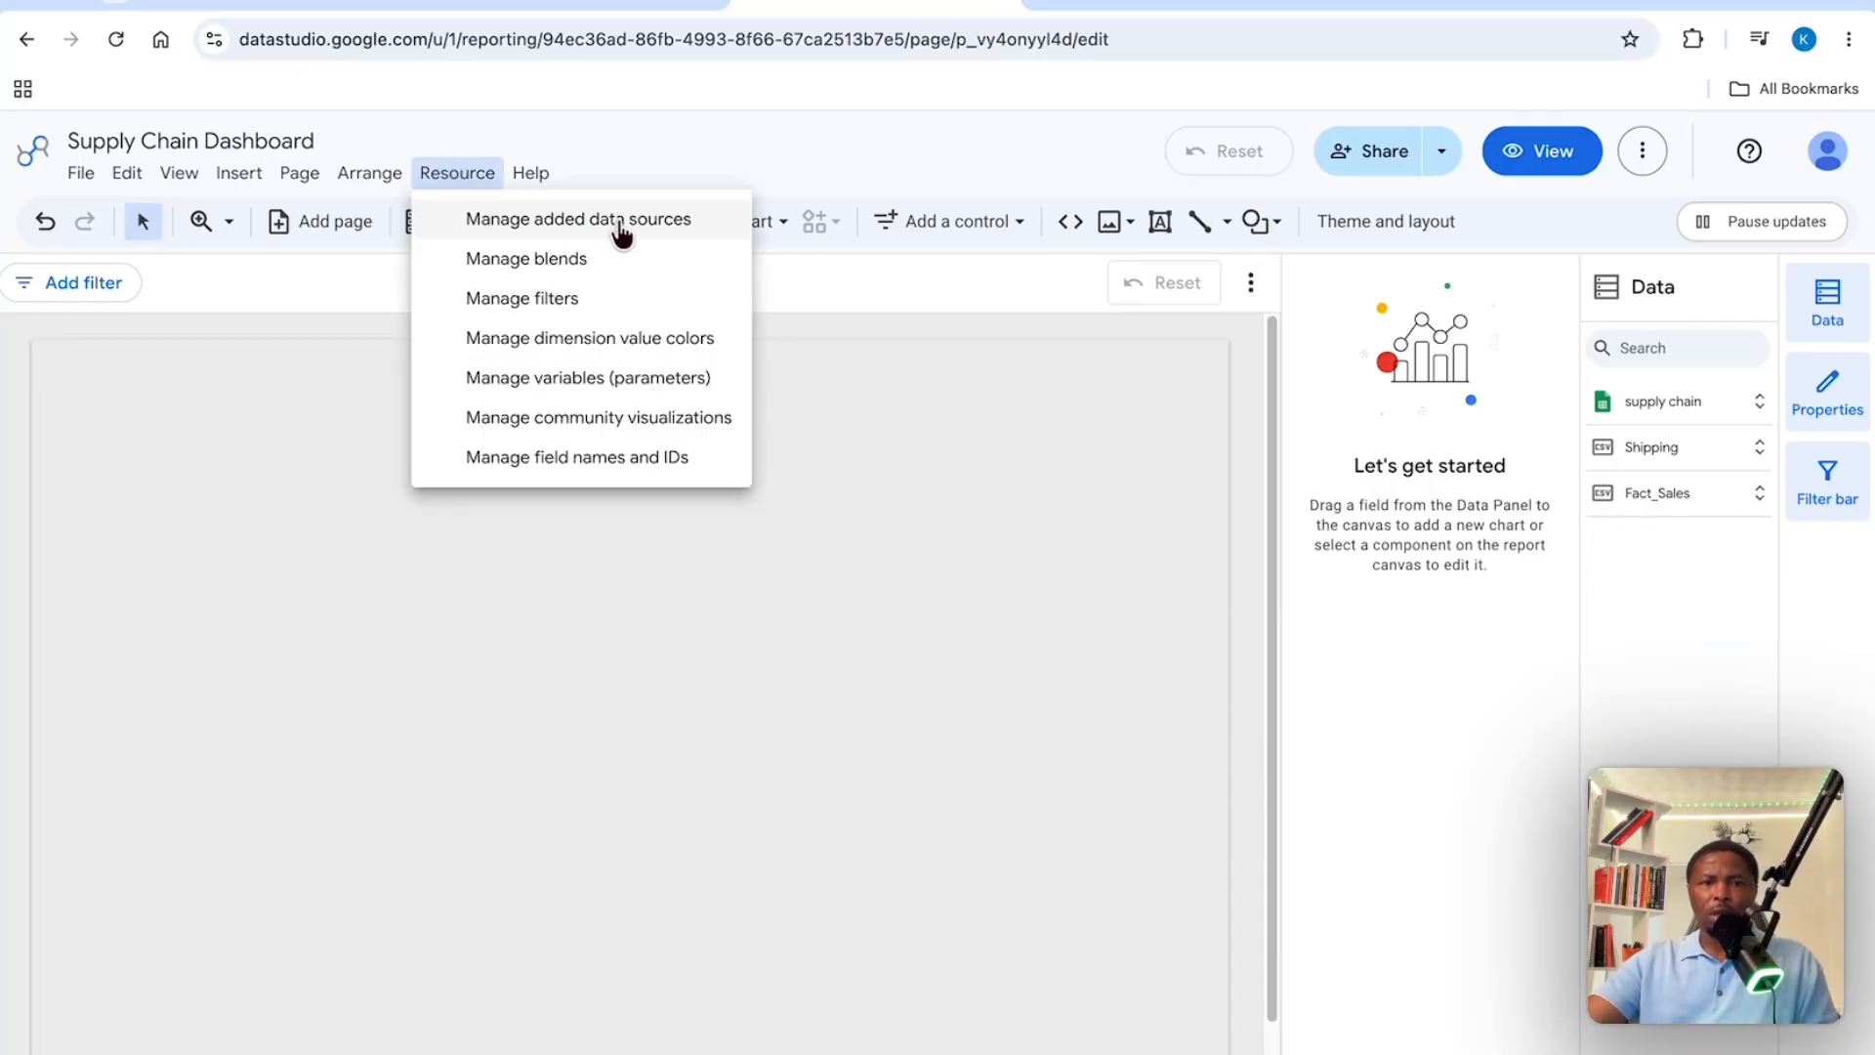
Open the Fact_Sales data source from the report's added data sources and start a new calculated field.
{"action": "left_click", "coordinate": [617, 222]}
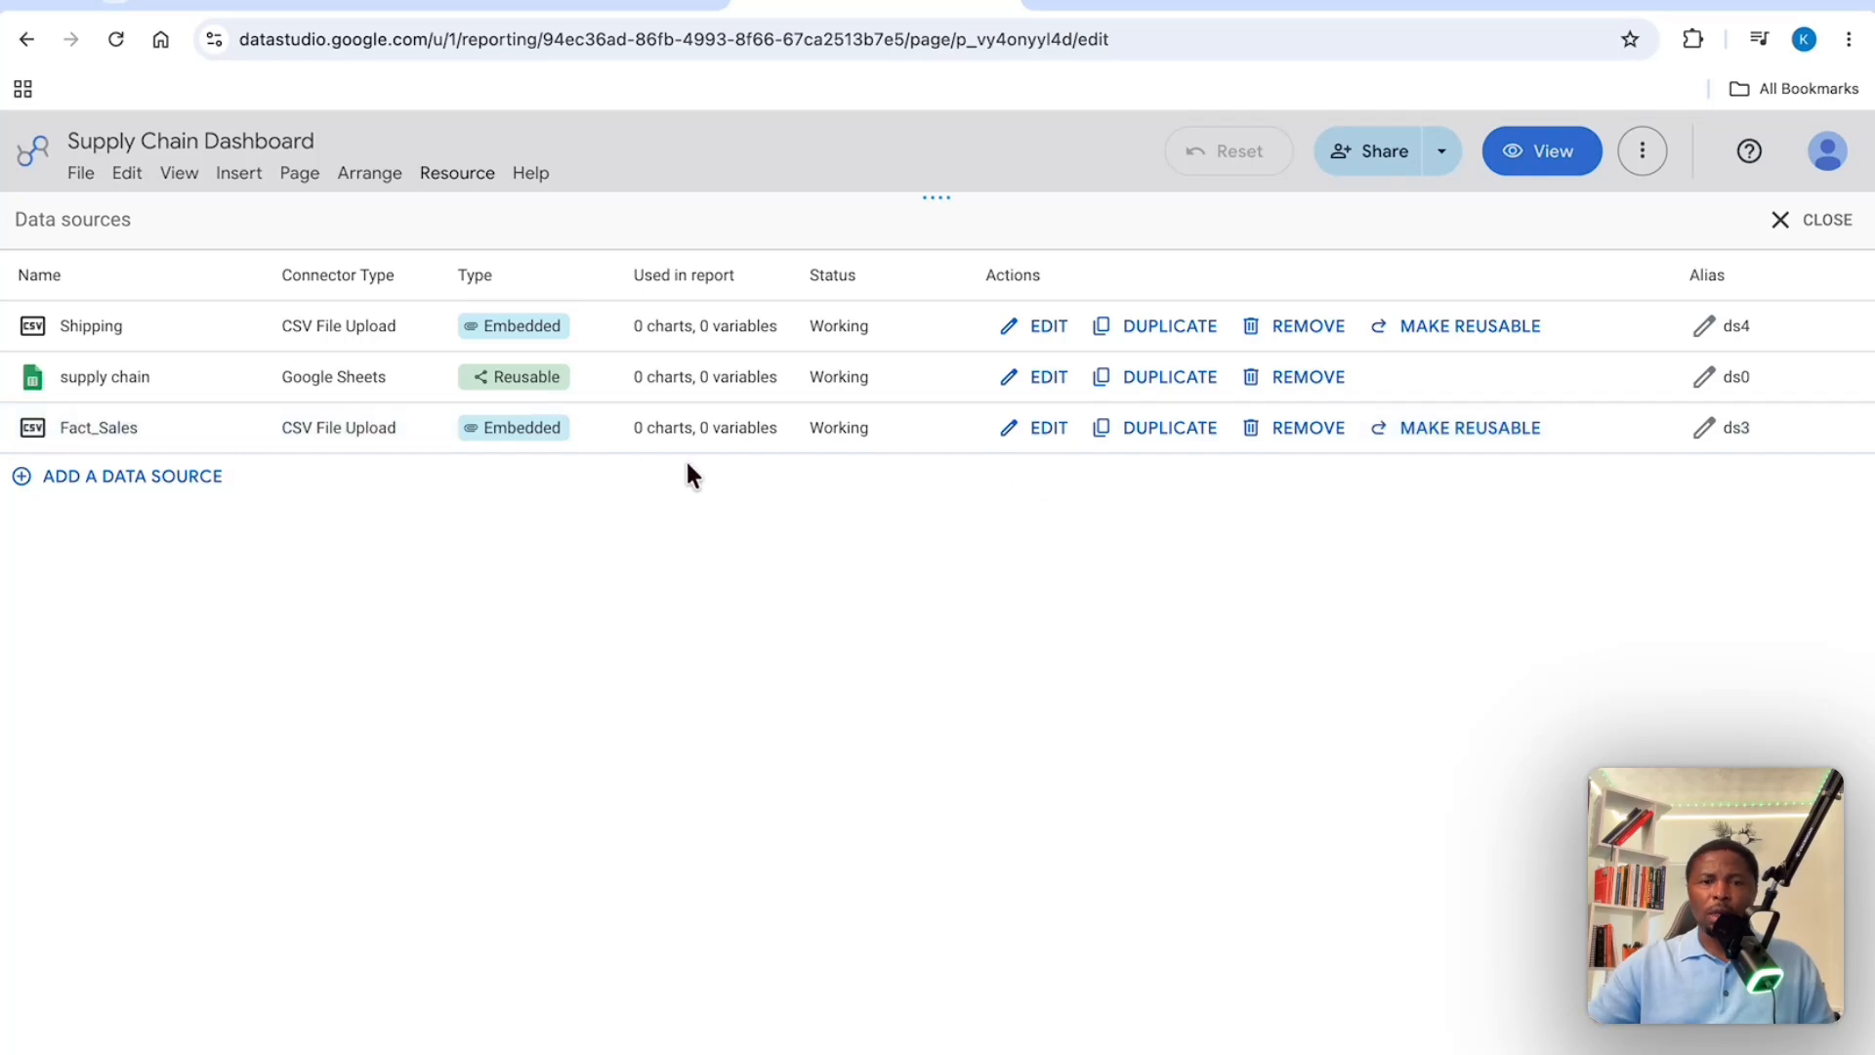
{"action": "left_click", "coordinate": [1047, 430]}
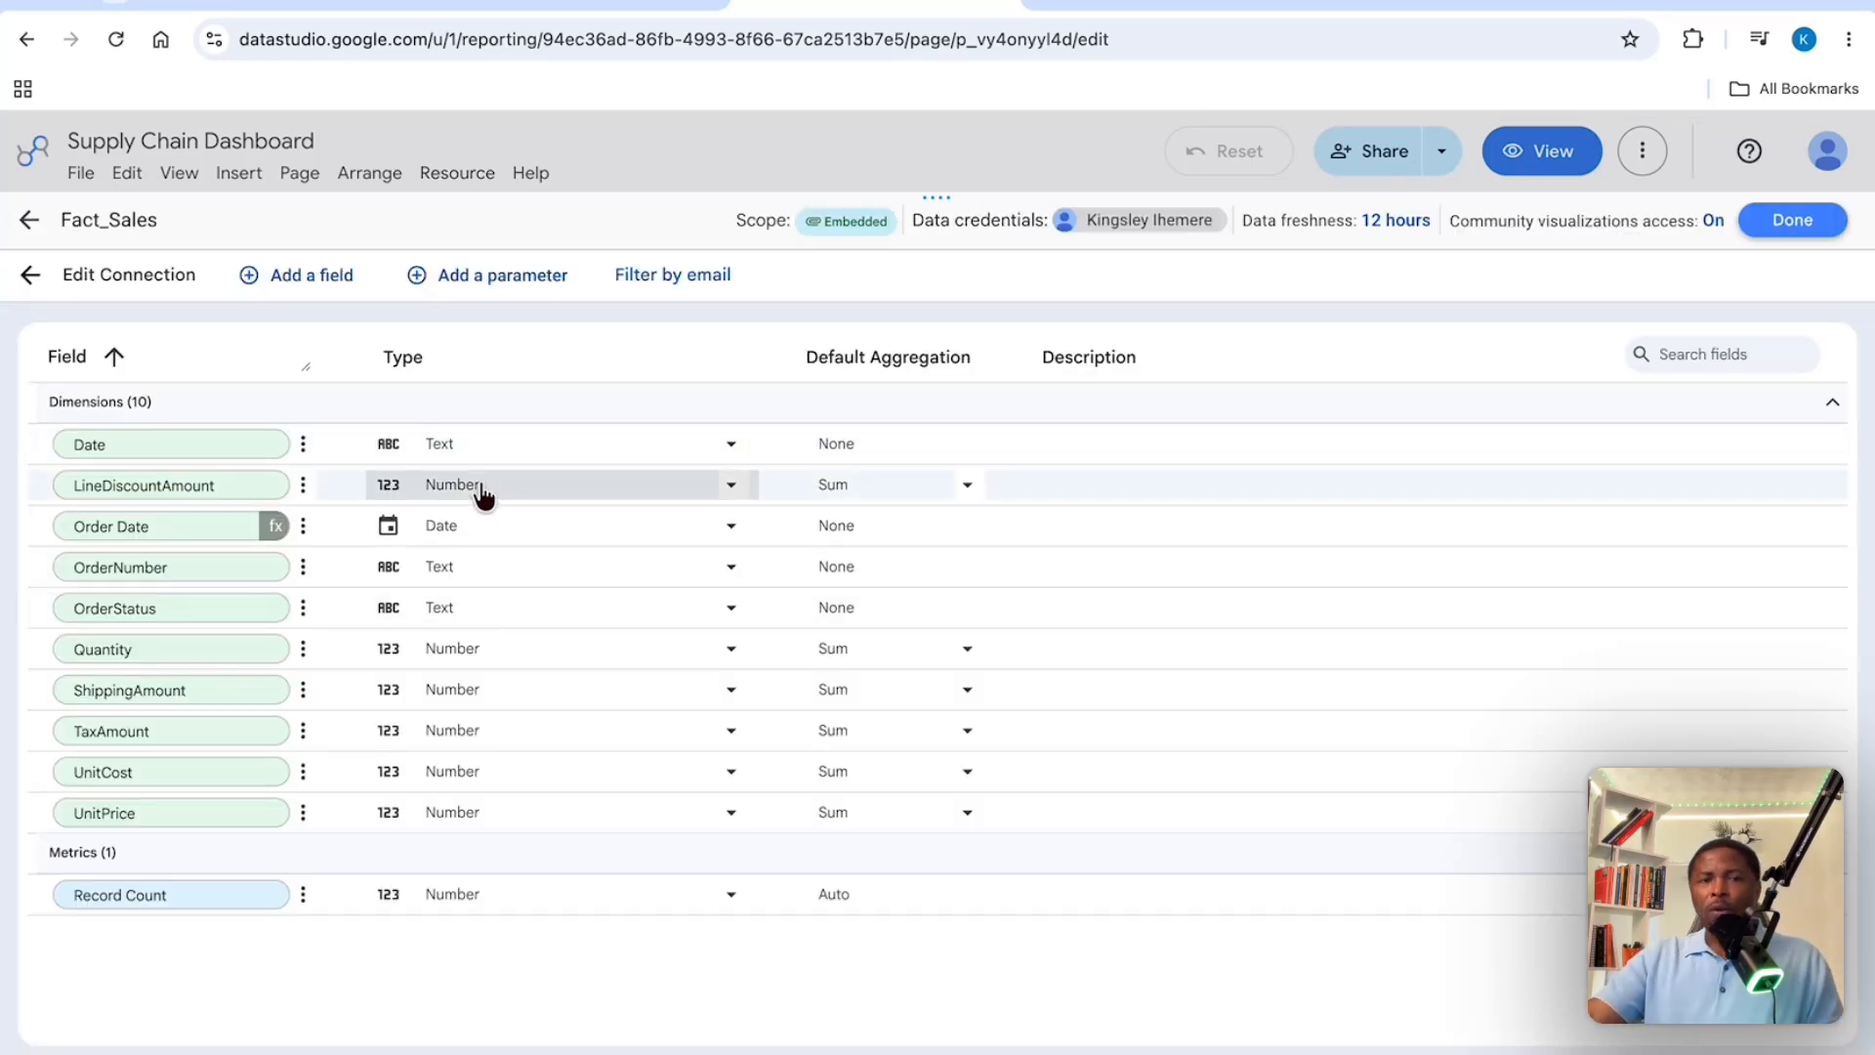
{"action": "left_click", "coordinate": [312, 276]}
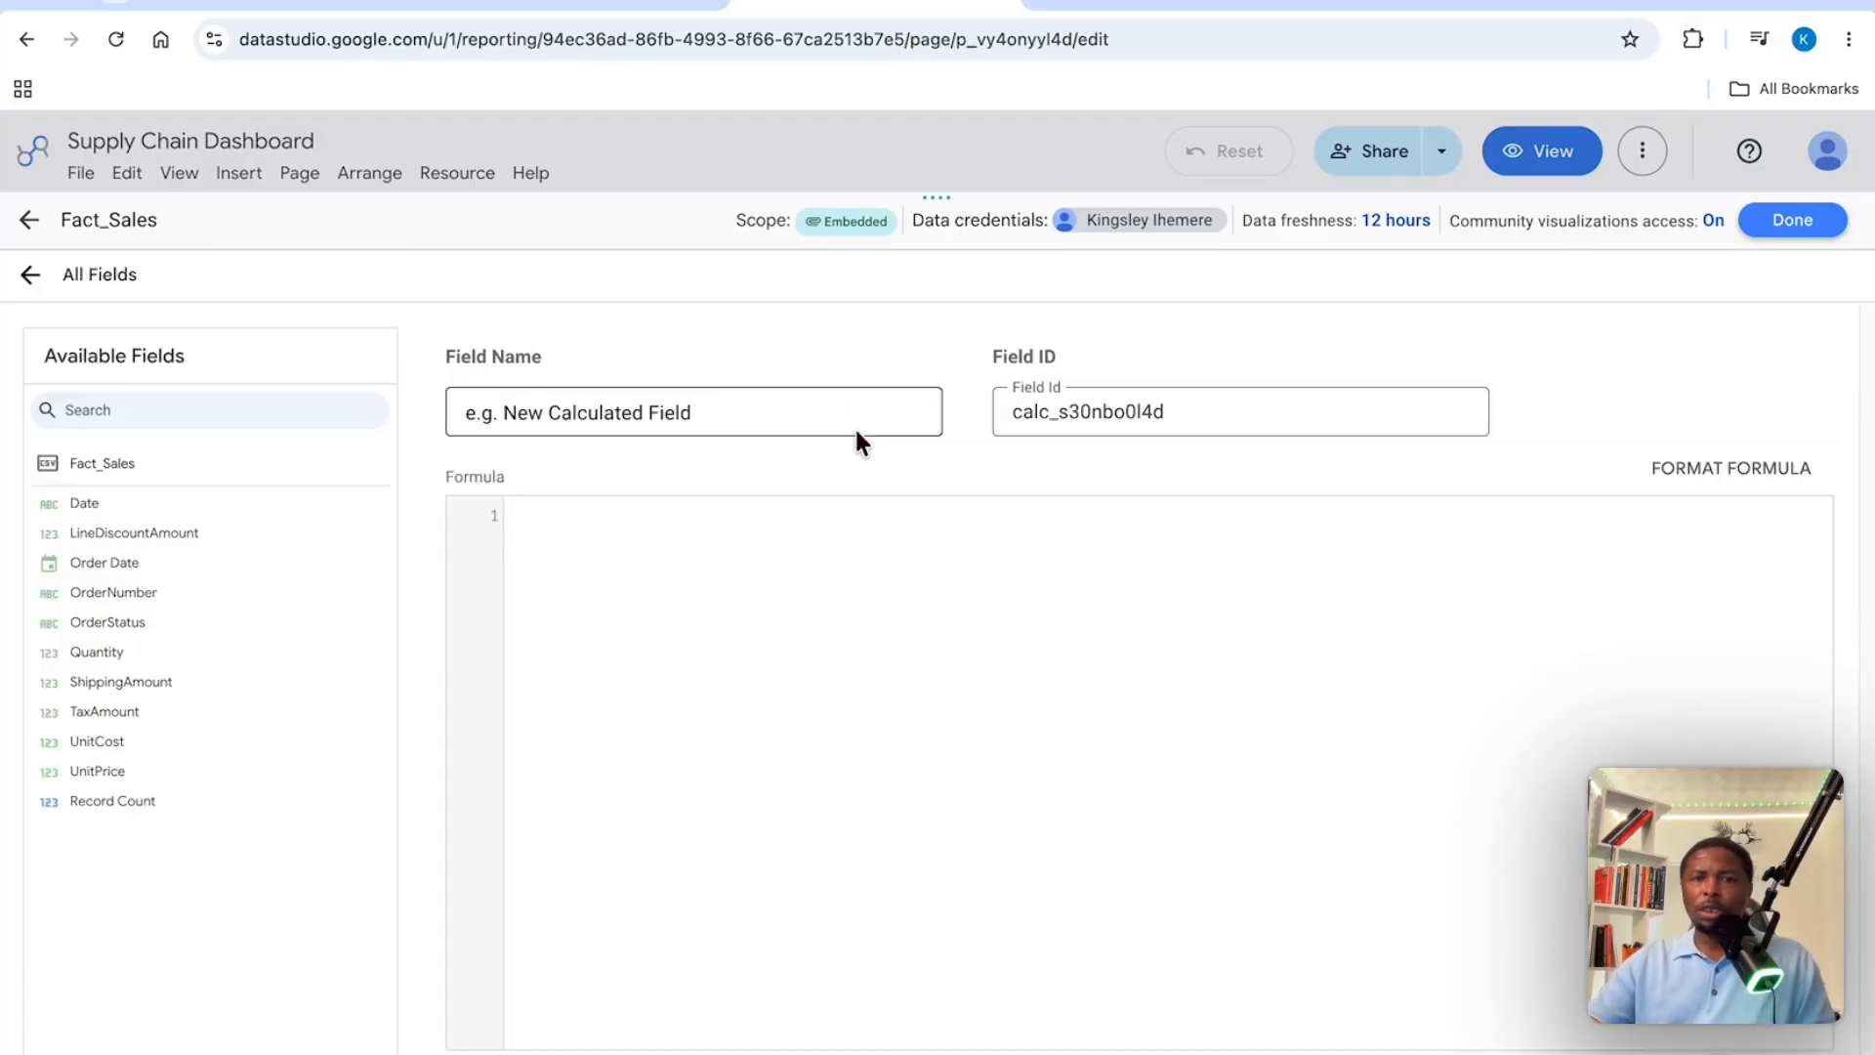
Examine the new calculated field's Field ID, and close the data source manager without creating the field.
{"action": "left_click_drag", "start_coordinate": [1211, 413], "coordinate": [983, 410]}
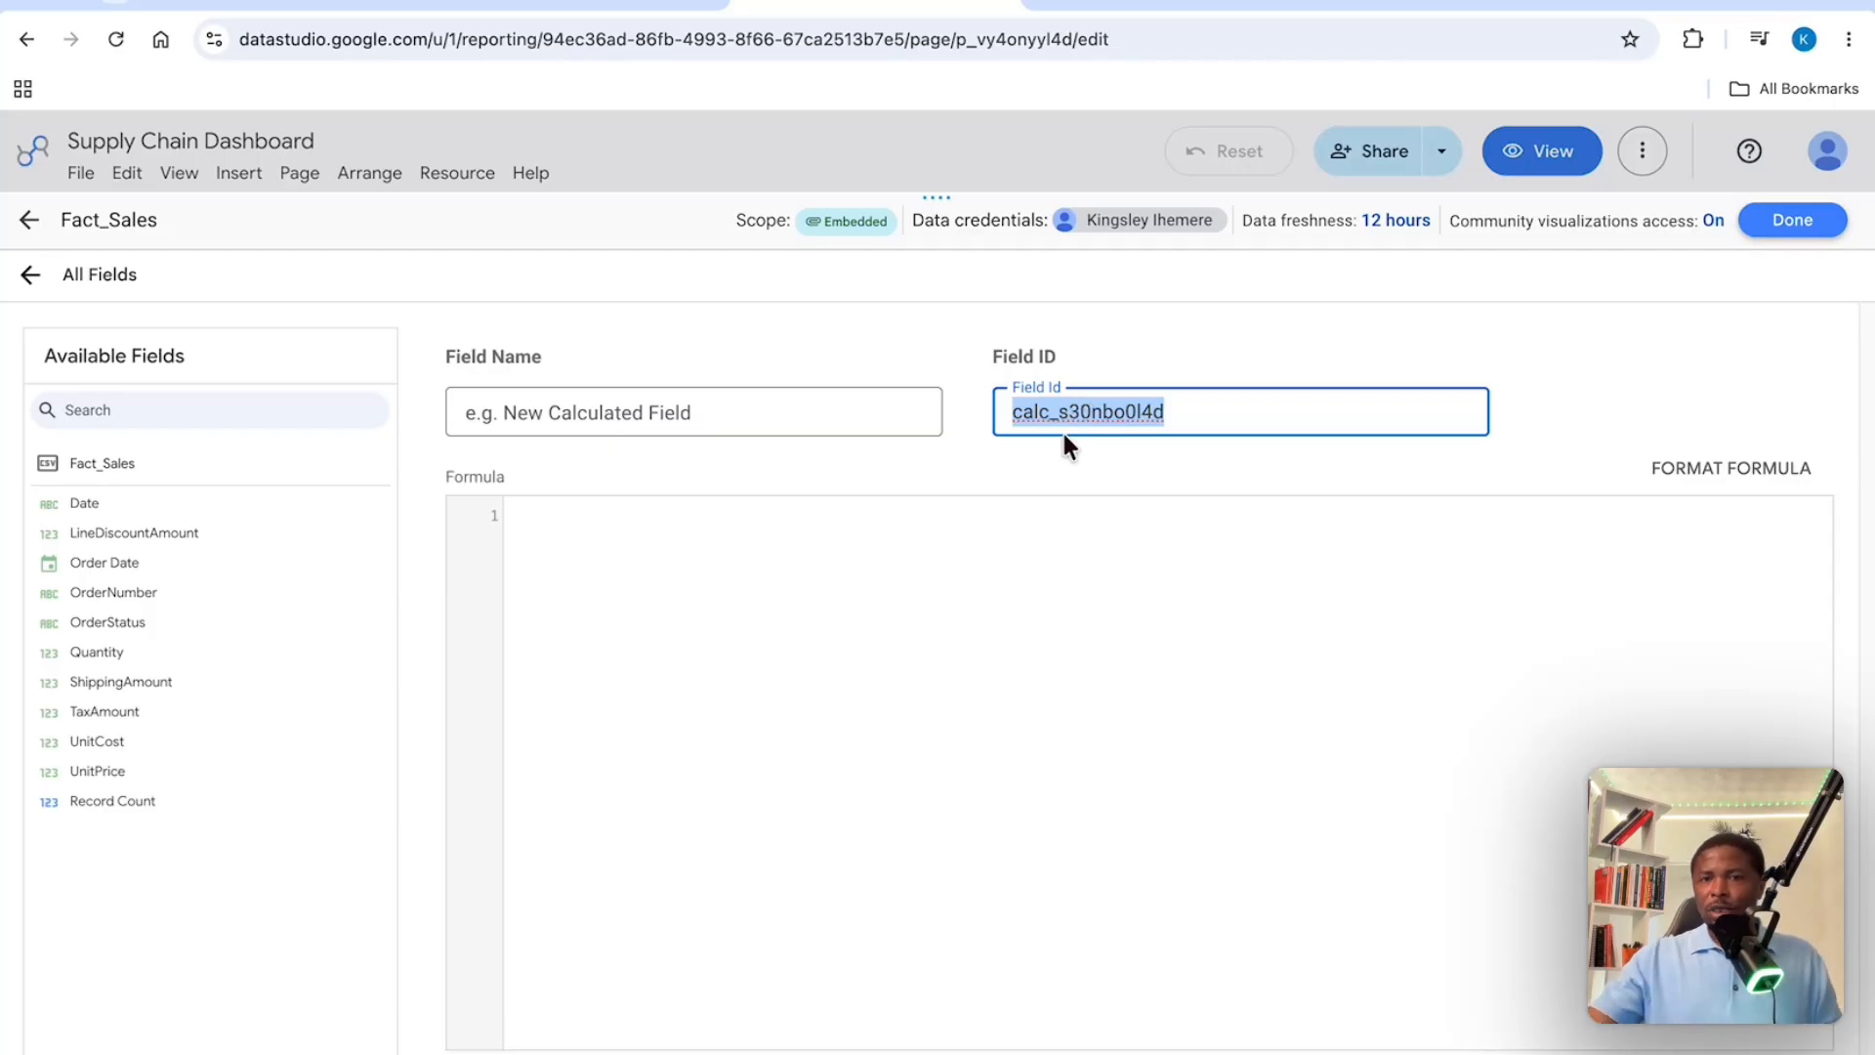
{"action": "left_click", "coordinate": [794, 455]}
{"action": "left_click", "coordinate": [758, 423]}
{"action": "left_click", "coordinate": [769, 574]}
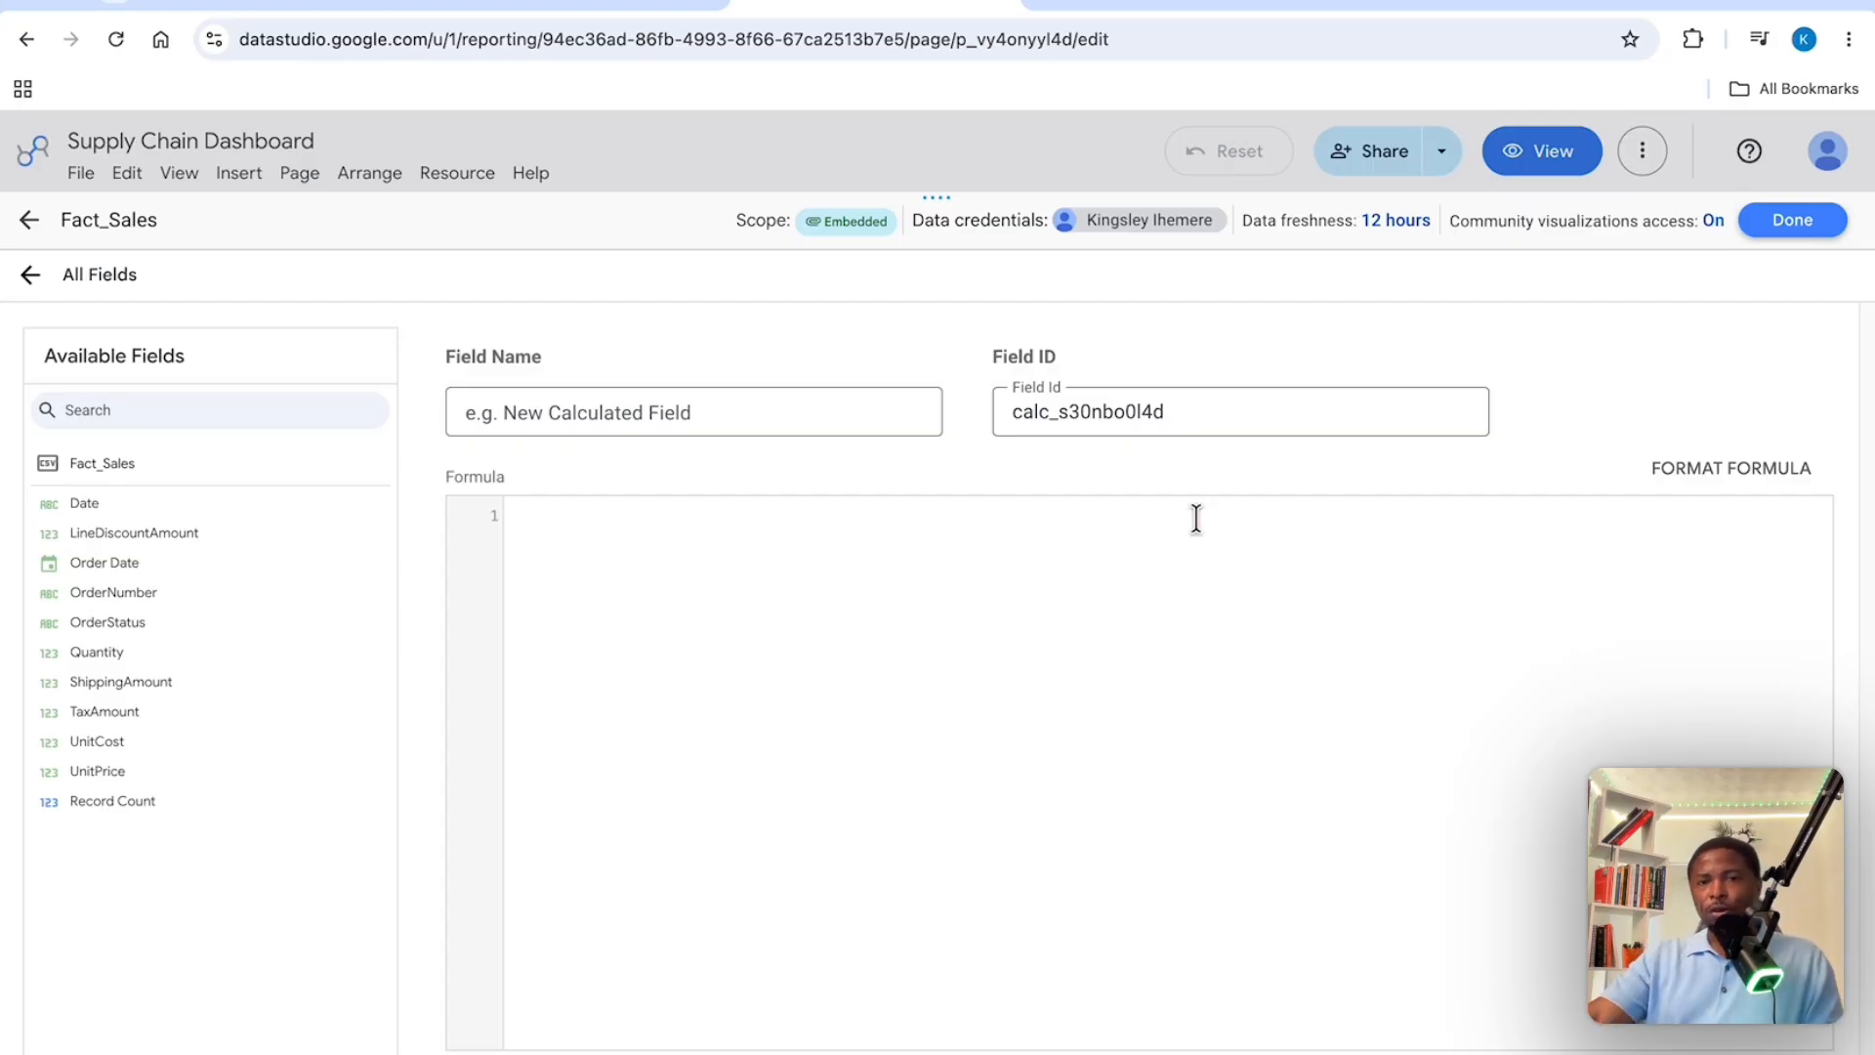
{"action": "key", "text": "ctrl+a"}
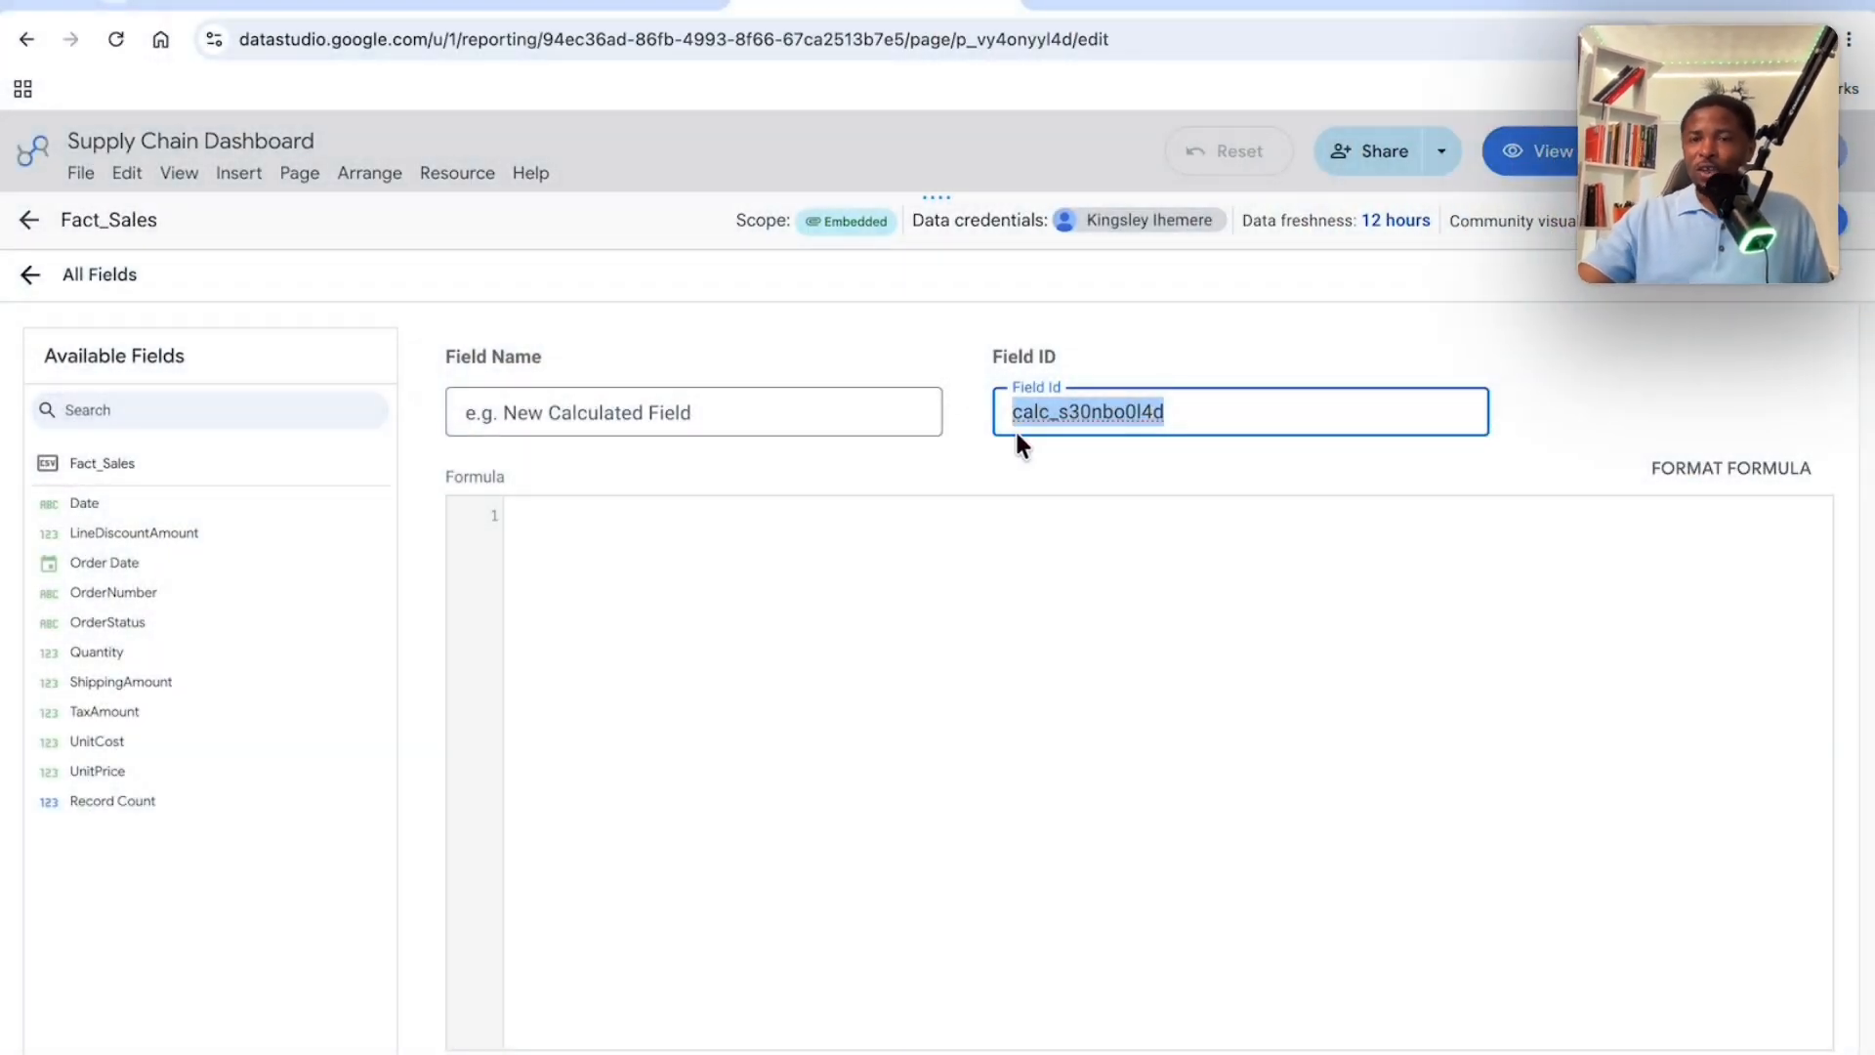
{"action": "left_click", "coordinate": [1205, 531]}
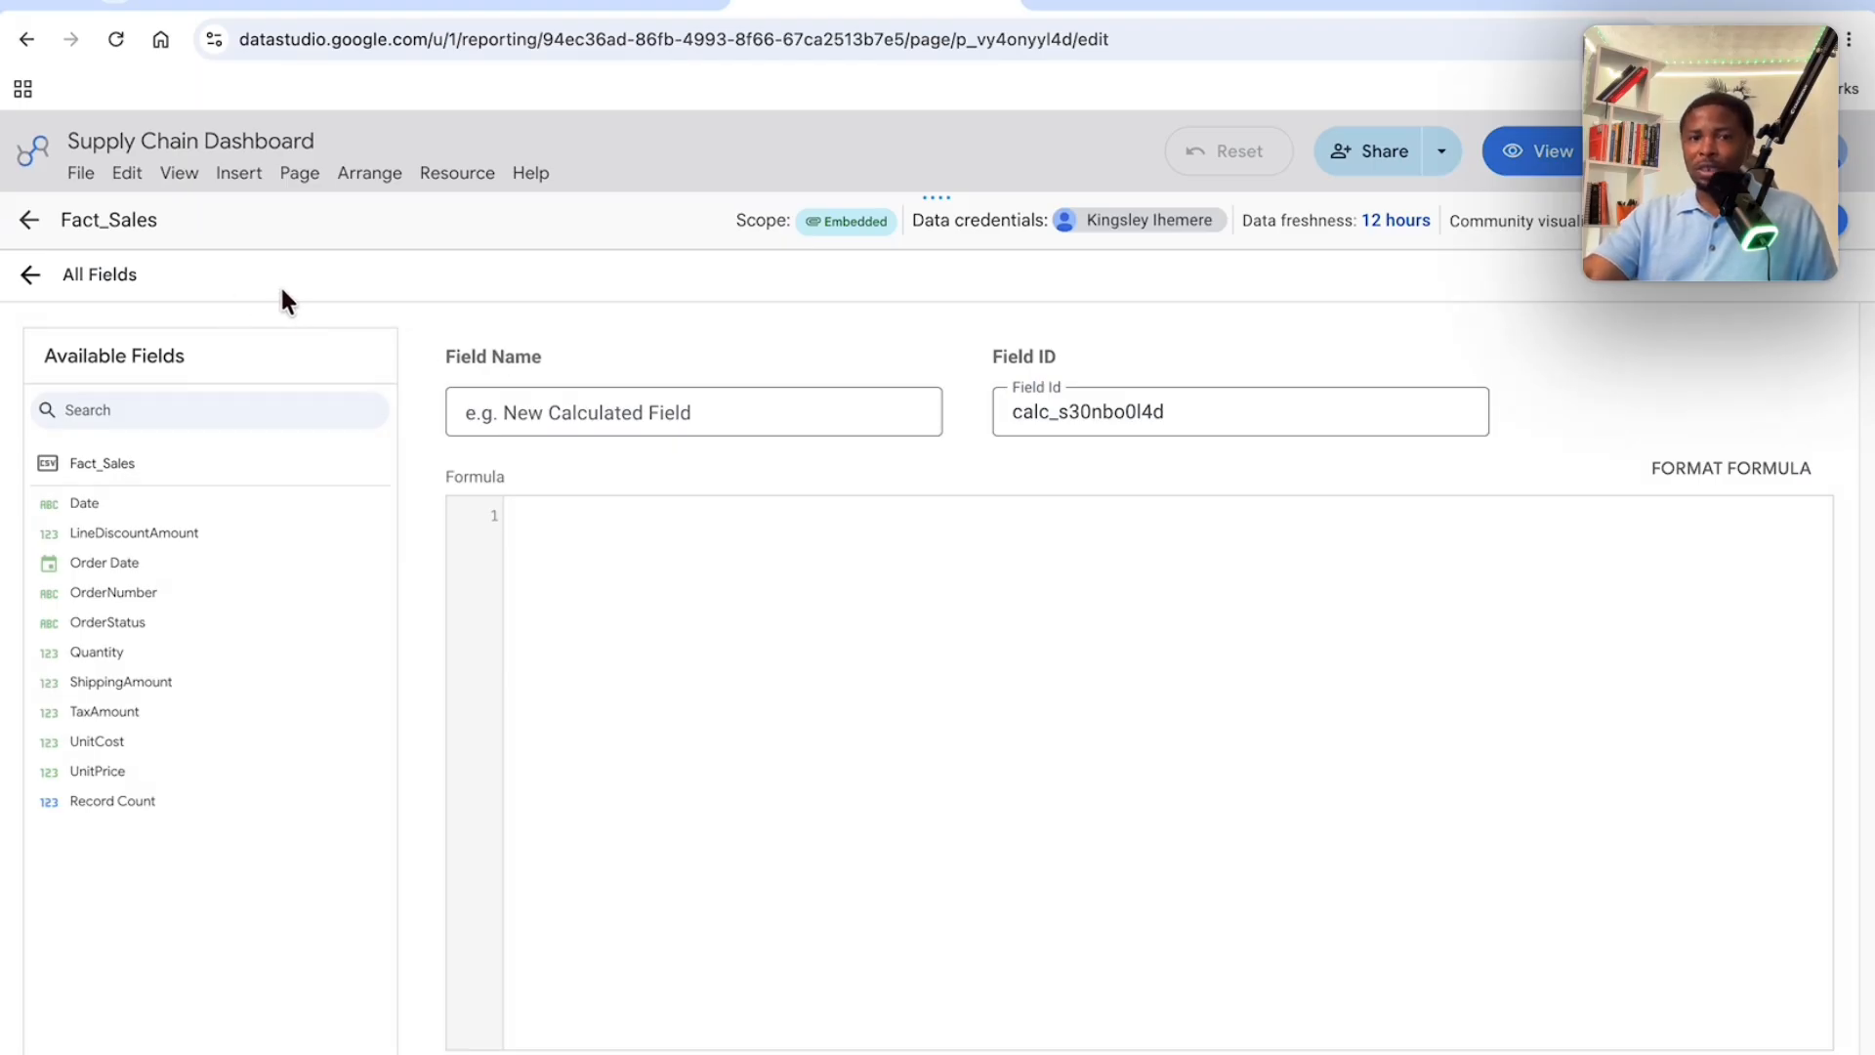
{"action": "left_click", "coordinate": [75, 282]}
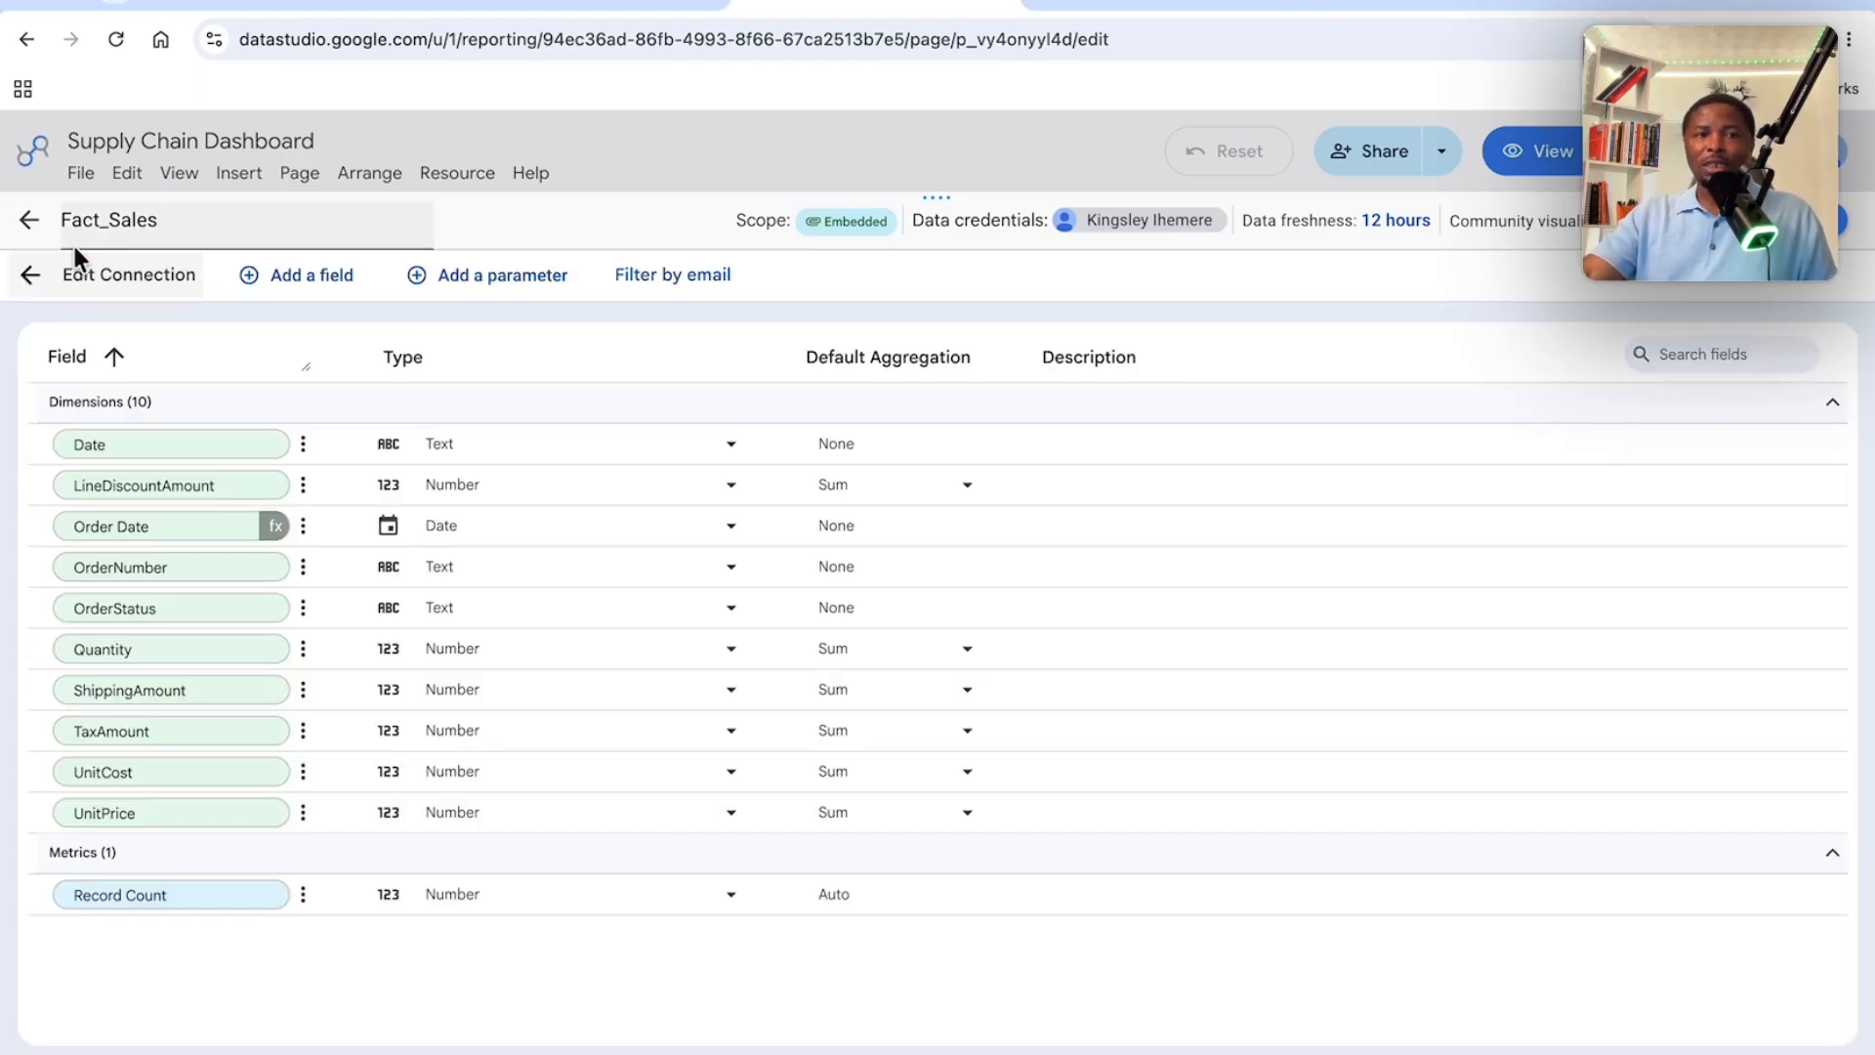
{"action": "left_click", "coordinate": [29, 219]}
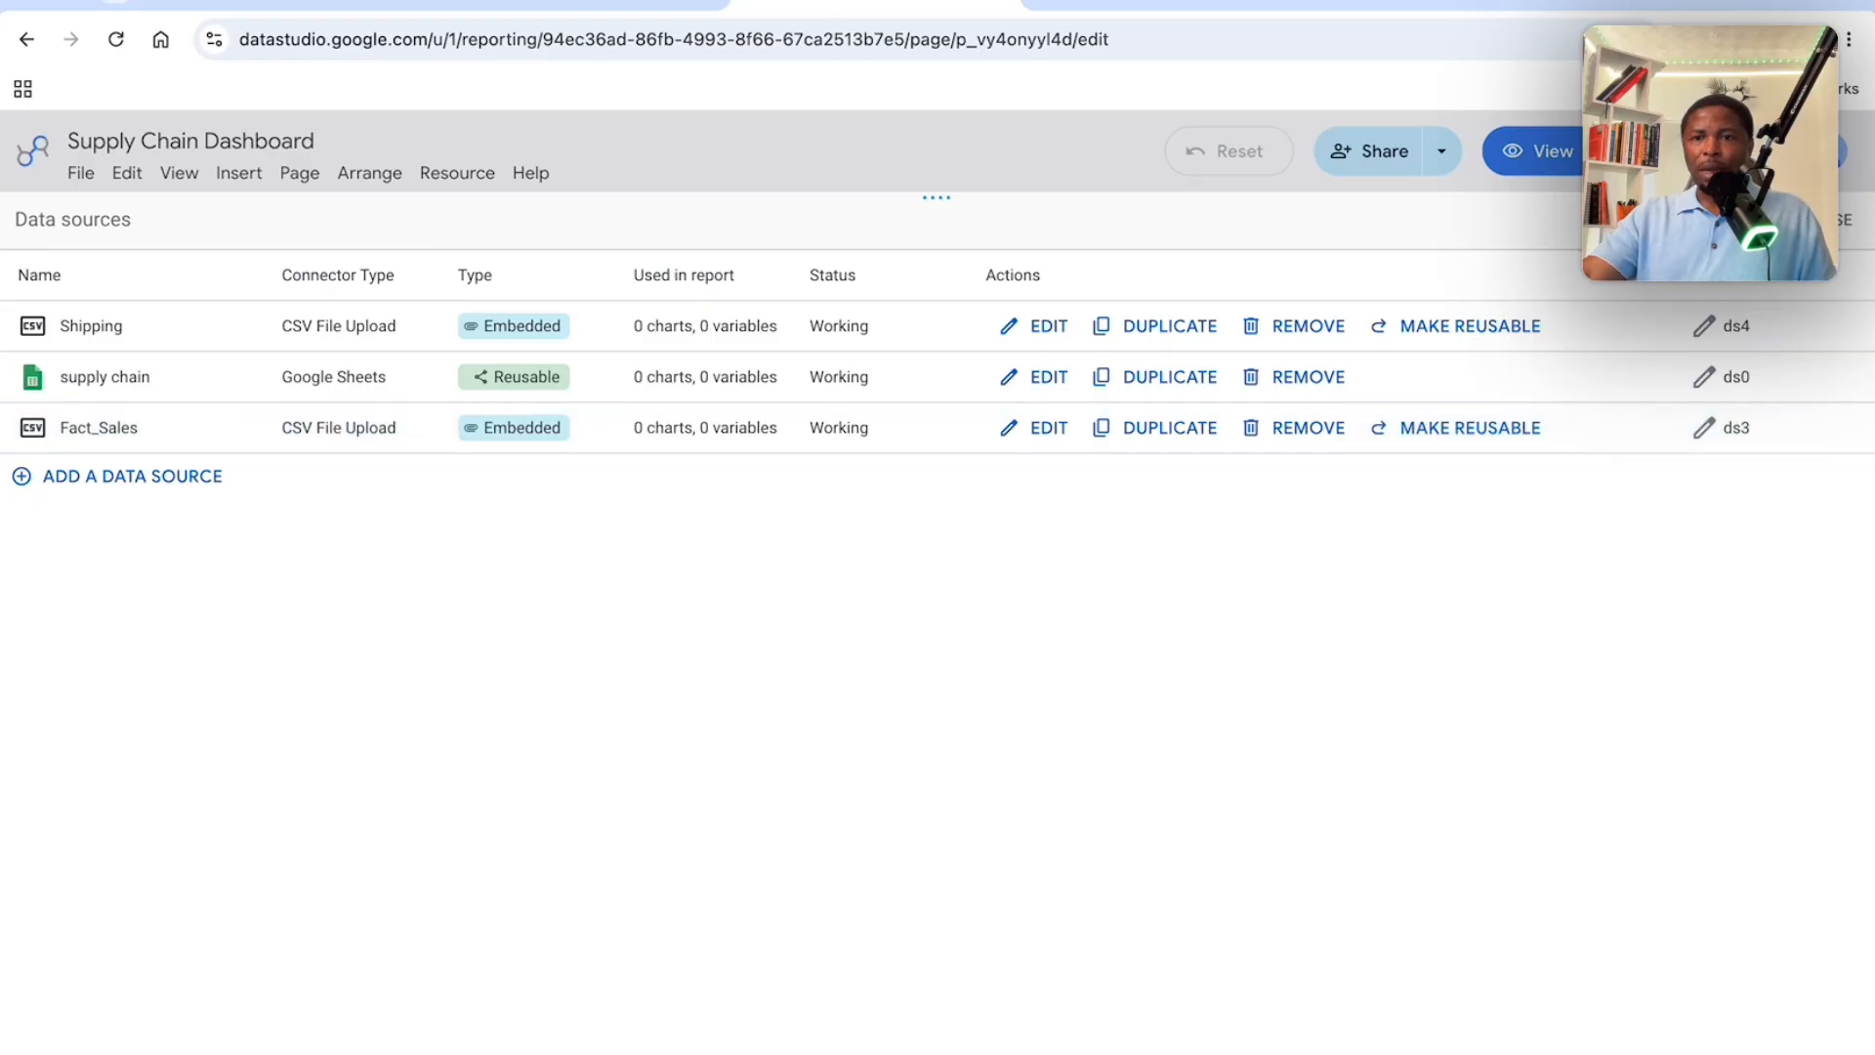
{"action": "left_click", "coordinate": [1823, 220]}
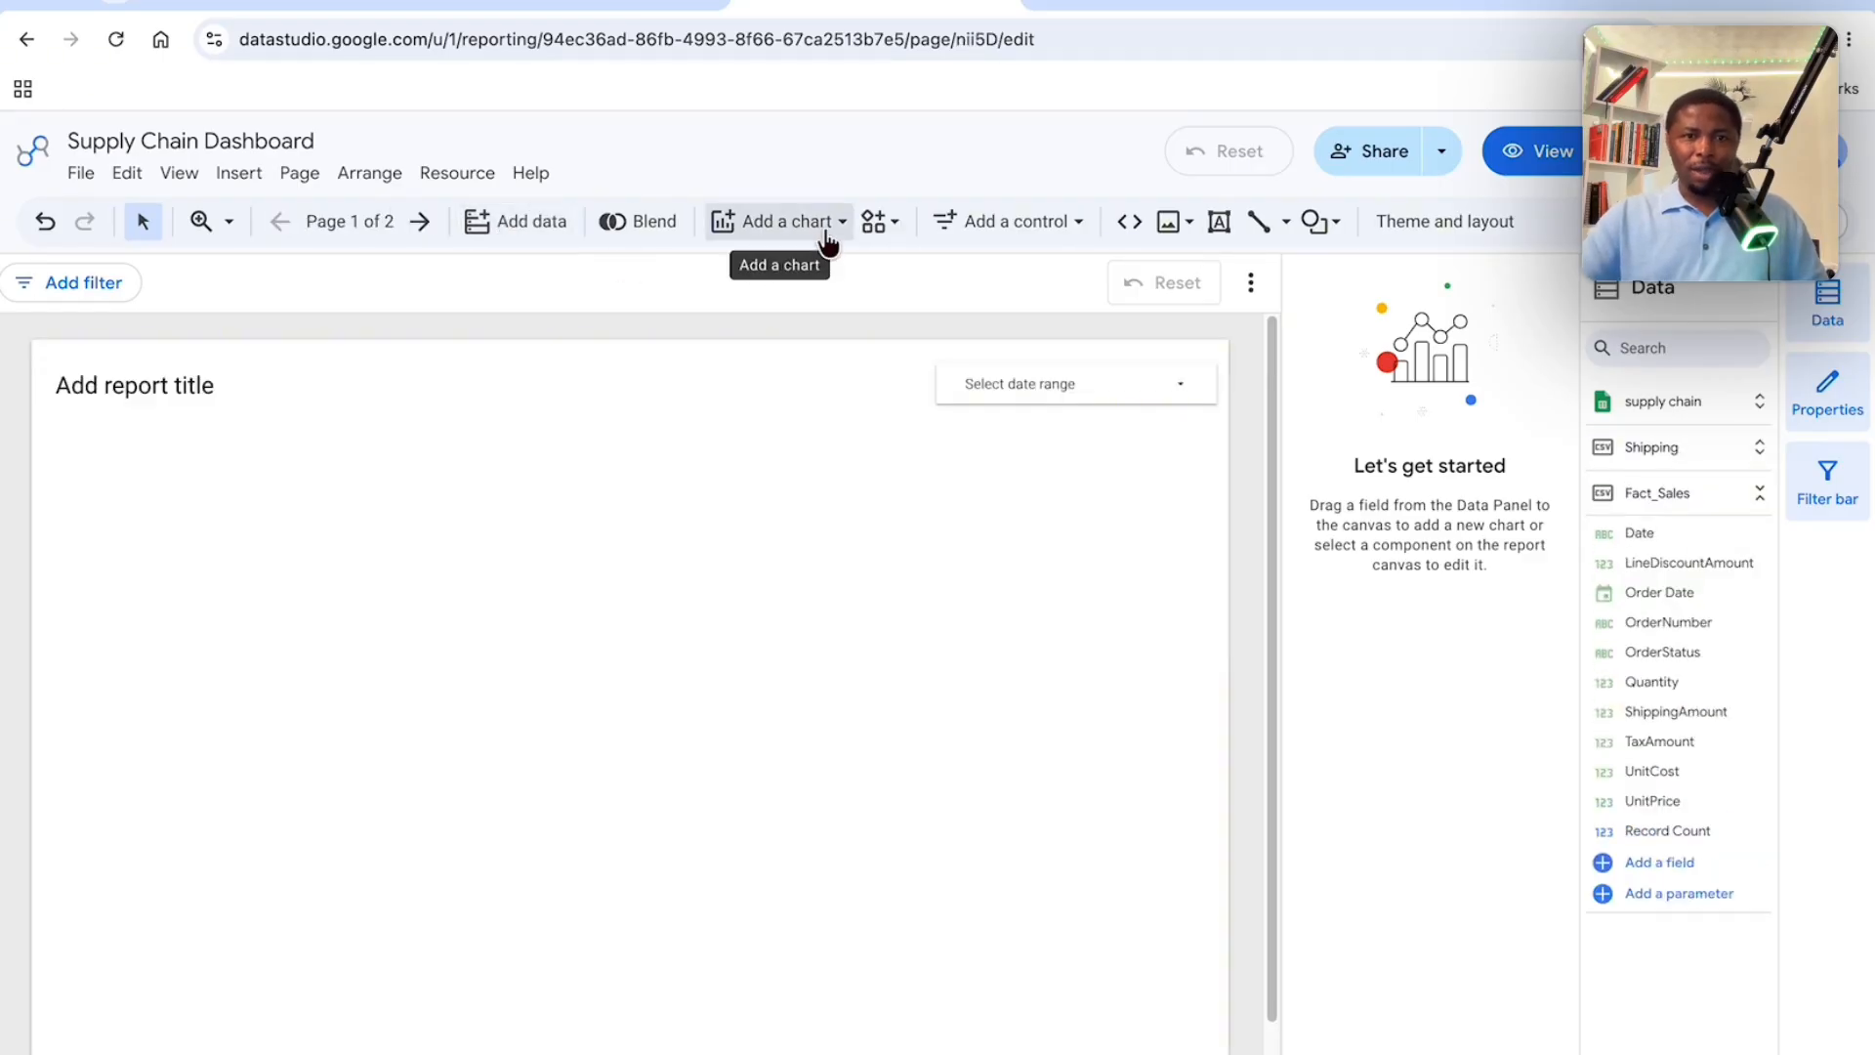
Insert a table from Fact_Sales below the report title on the first page.
{"action": "left_click", "coordinate": [827, 241]}
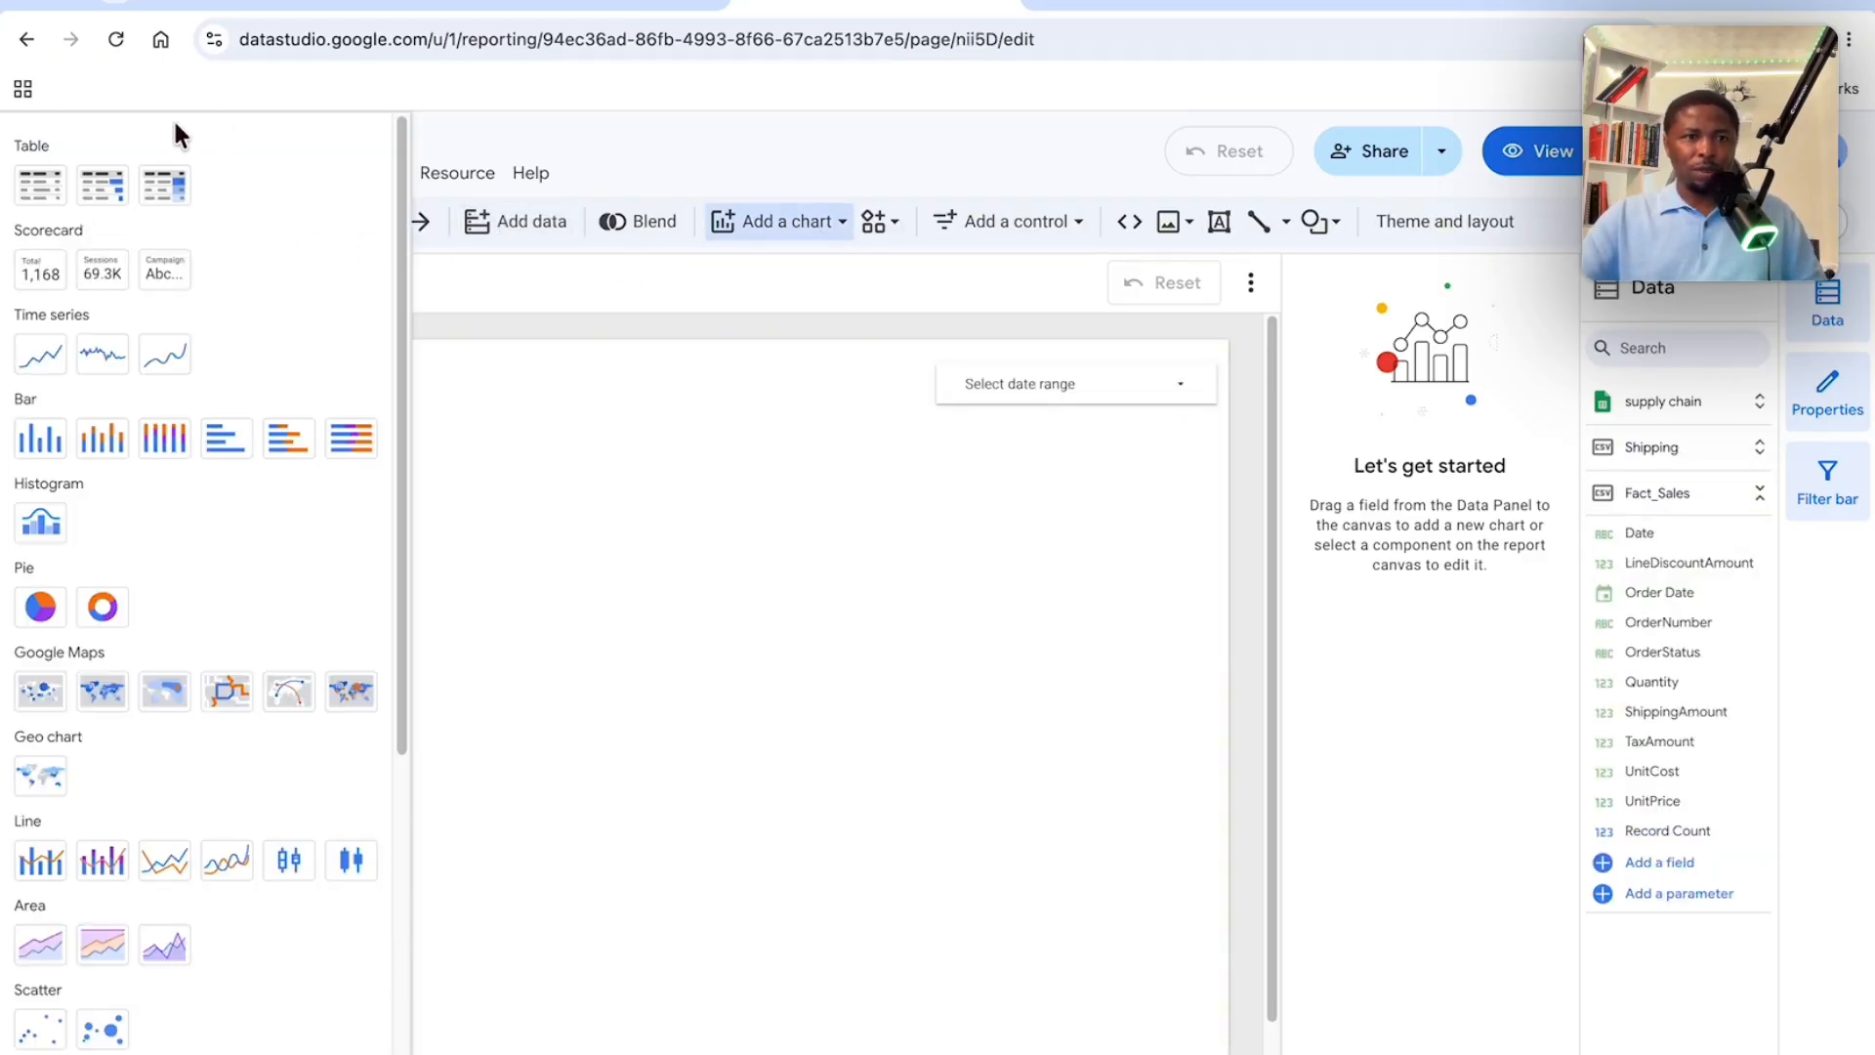
{"action": "left_click", "coordinate": [40, 185]}
{"action": "mouse_move", "coordinate": [111, 481]}
{"action": "left_mouse_down"}
{"action": "mouse_move", "coordinate": [538, 780]}
{"action": "mouse_move", "coordinate": [631, 788]}
{"action": "left_mouse_up"}
{"action": "left_click_drag", "start_coordinate": [376, 469], "coordinate": [342, 469]}
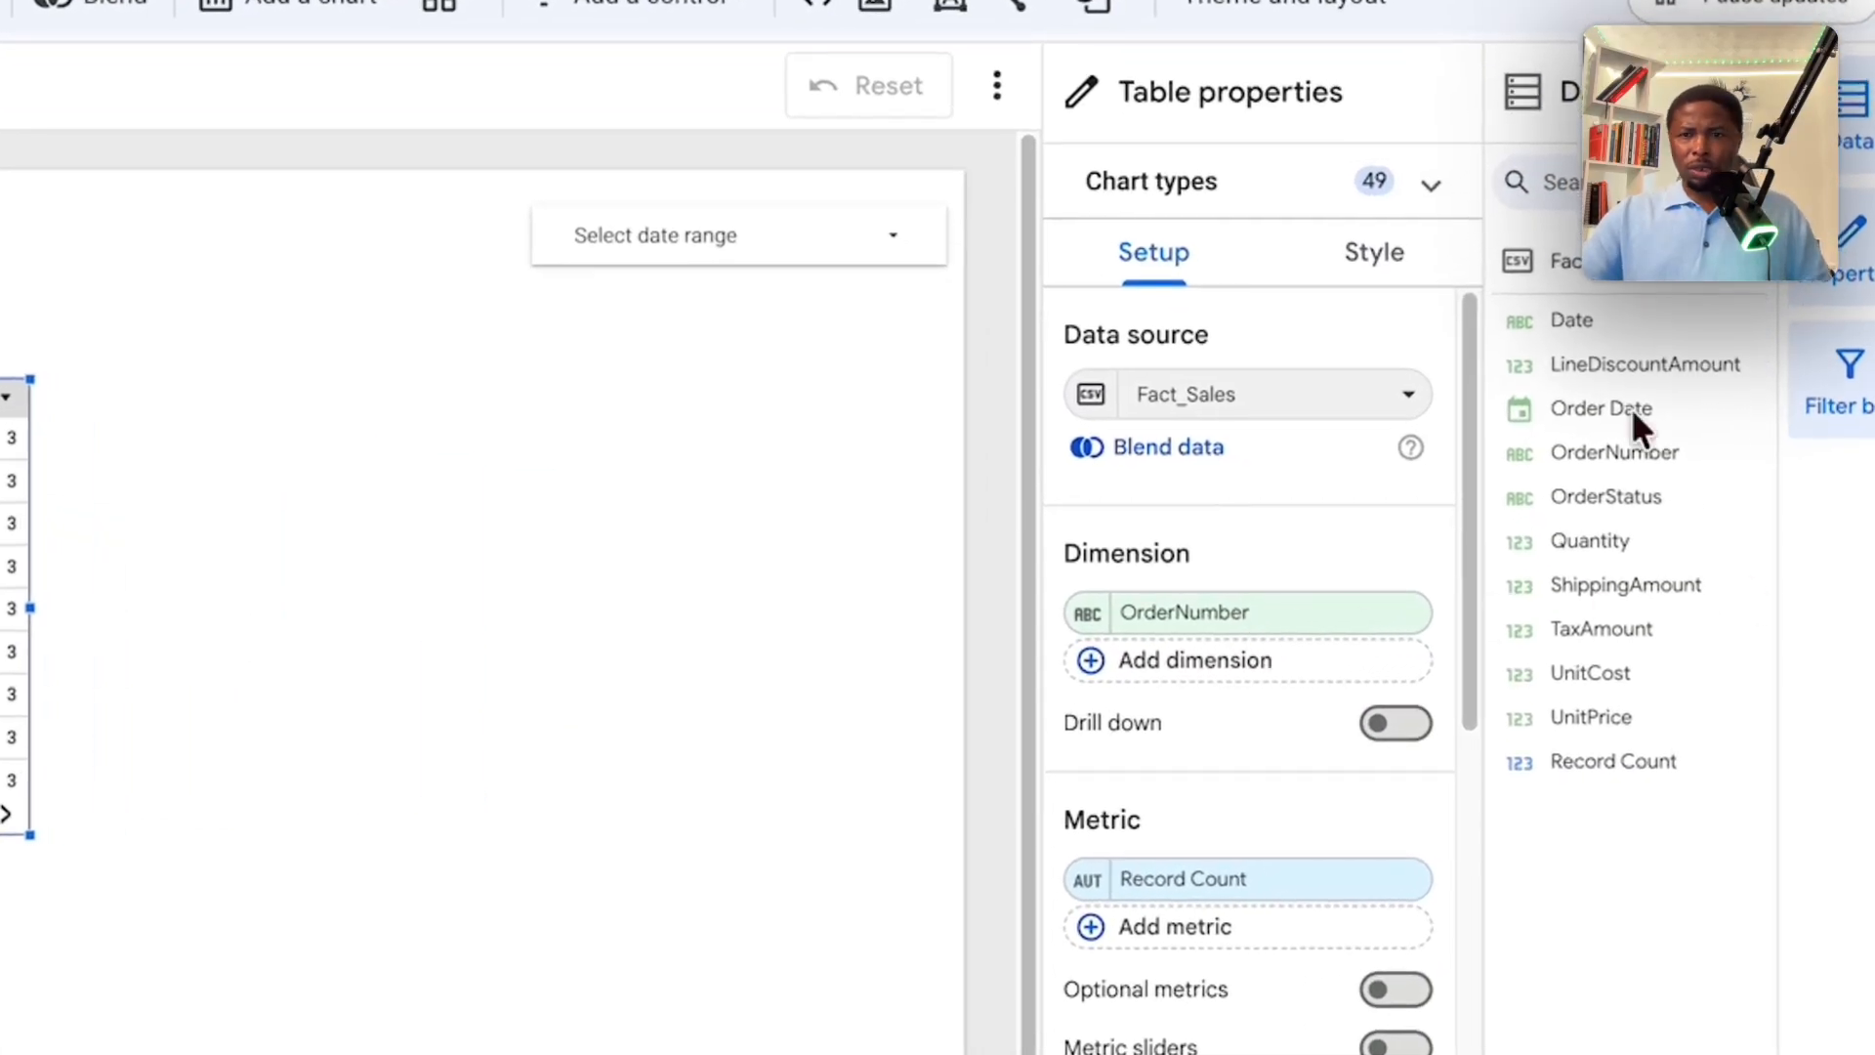
Set the table's dimension to Order Date in place of OrderNumber, and its metric to Quantity in place of Record Count.
{"action": "left_click_drag", "start_coordinate": [1630, 407], "coordinate": [1256, 635]}
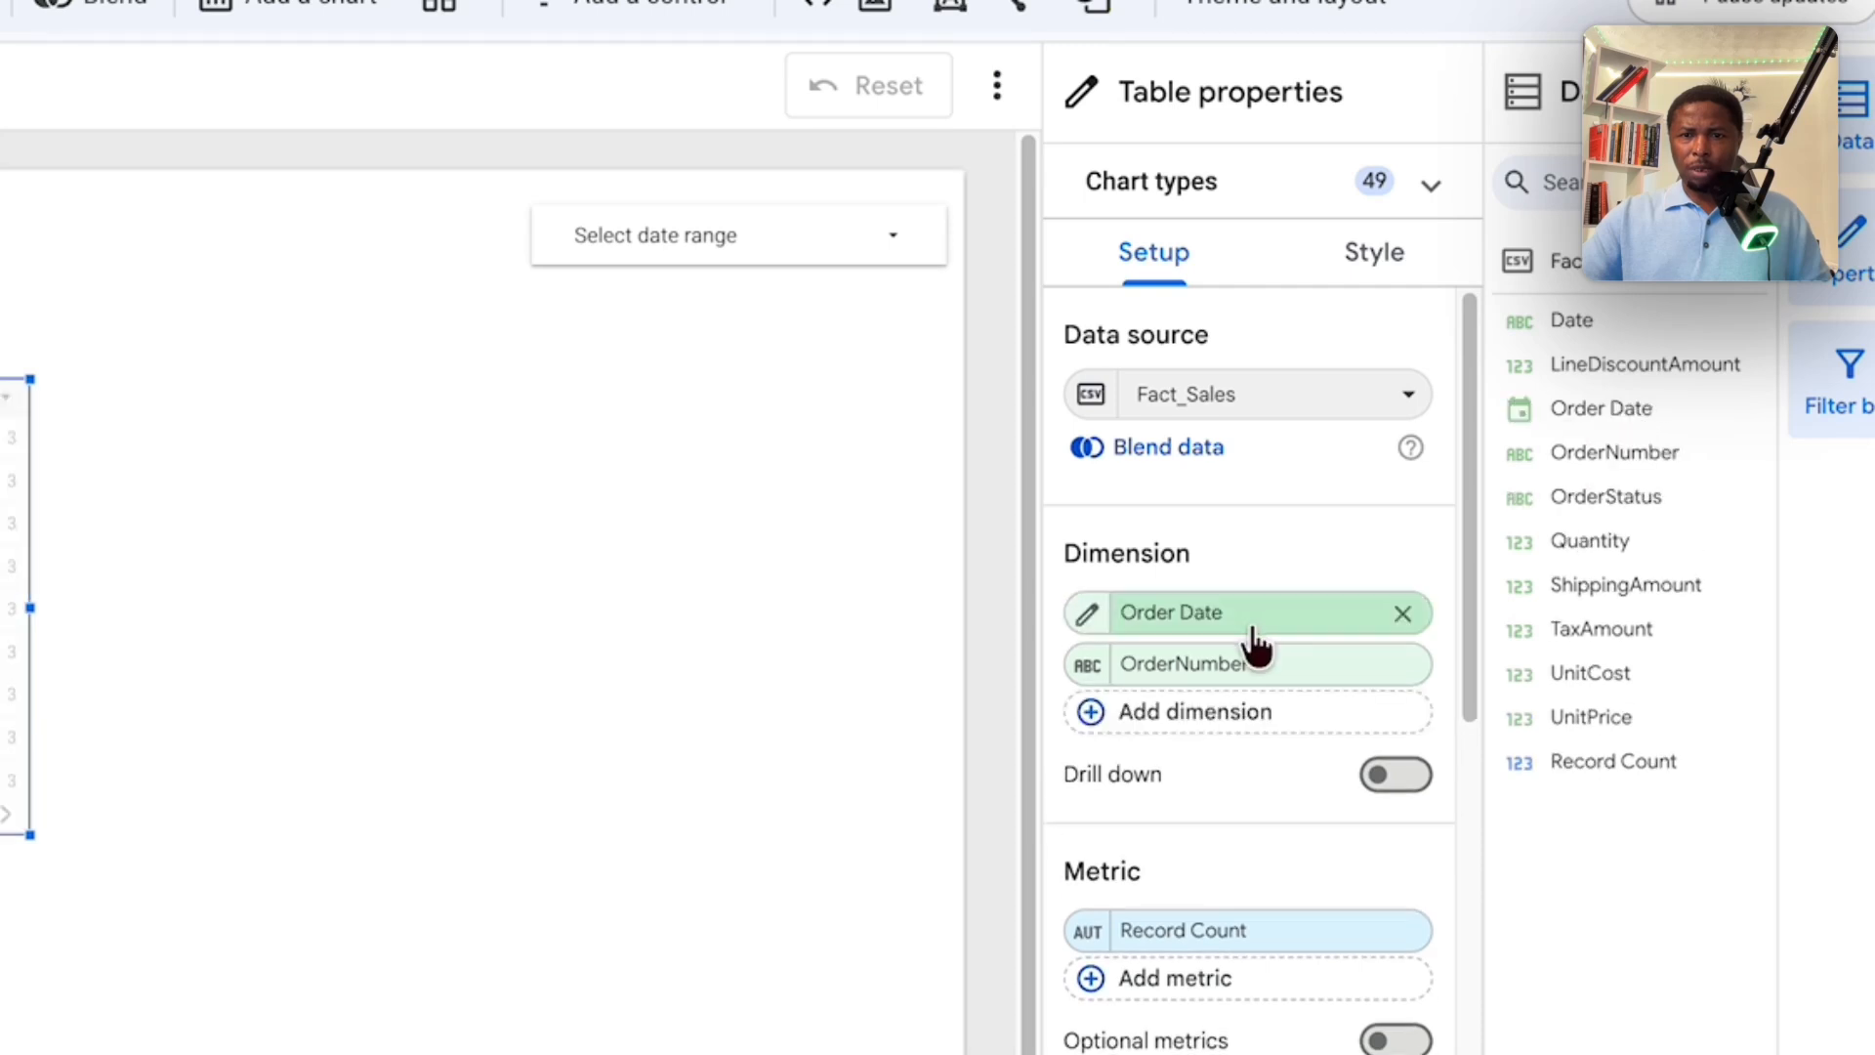
{"action": "left_click", "coordinate": [1403, 665]}
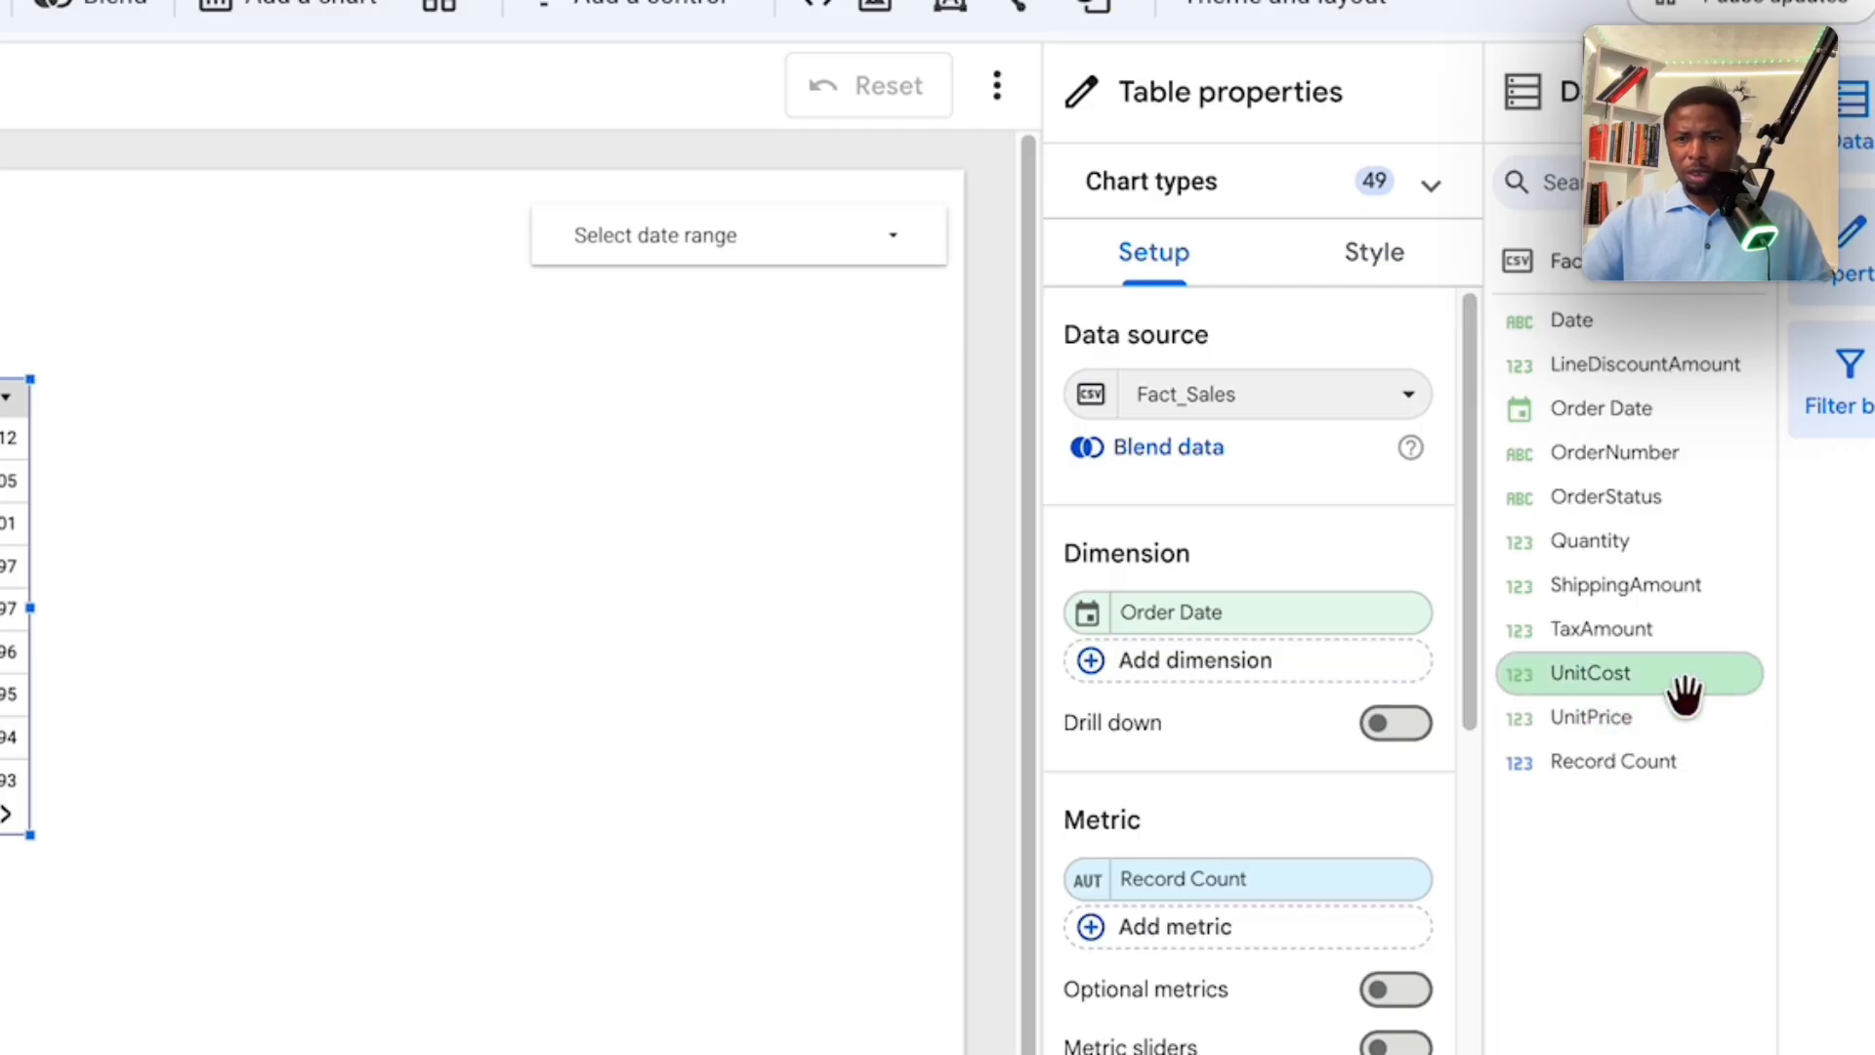
{"action": "left_click_drag", "start_coordinate": [1629, 535], "coordinate": [1308, 869]}
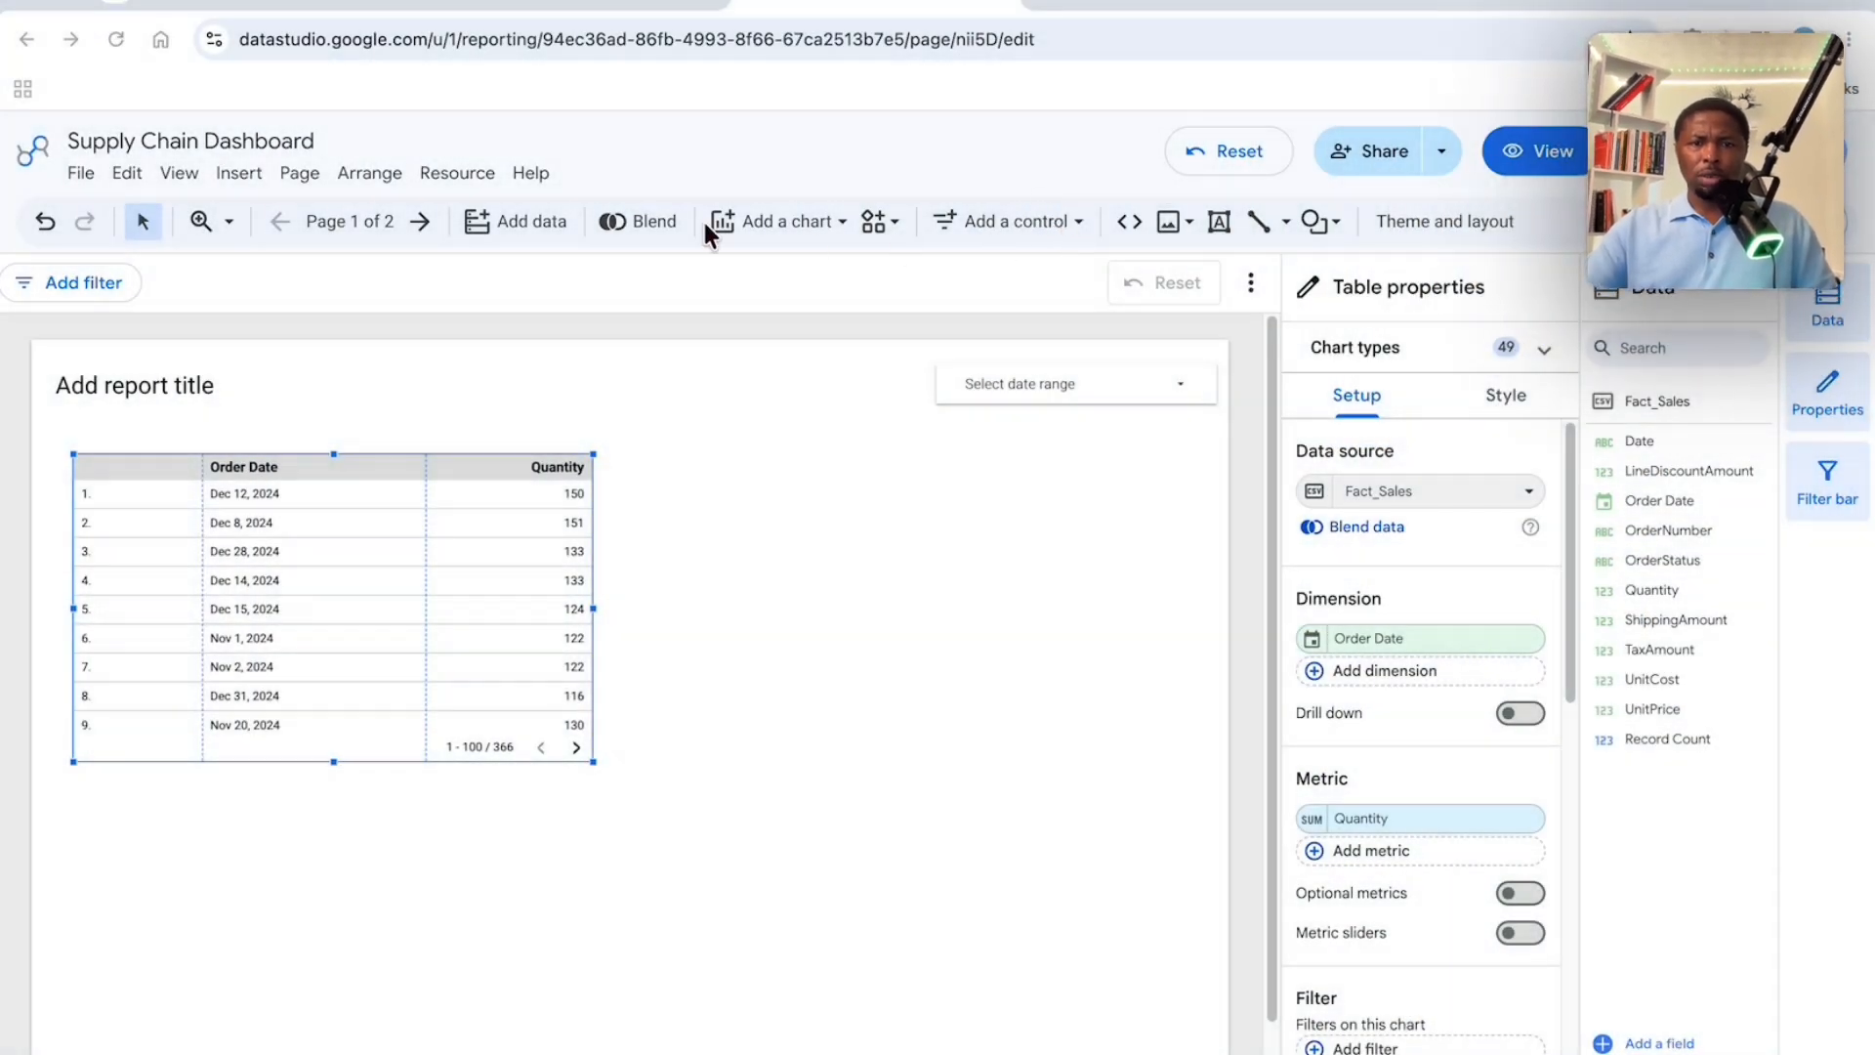
Insert a vertical bar chart beside the table and enlarge it slightly from its lower-right corner.
{"action": "left_click", "coordinate": [550, 233]}
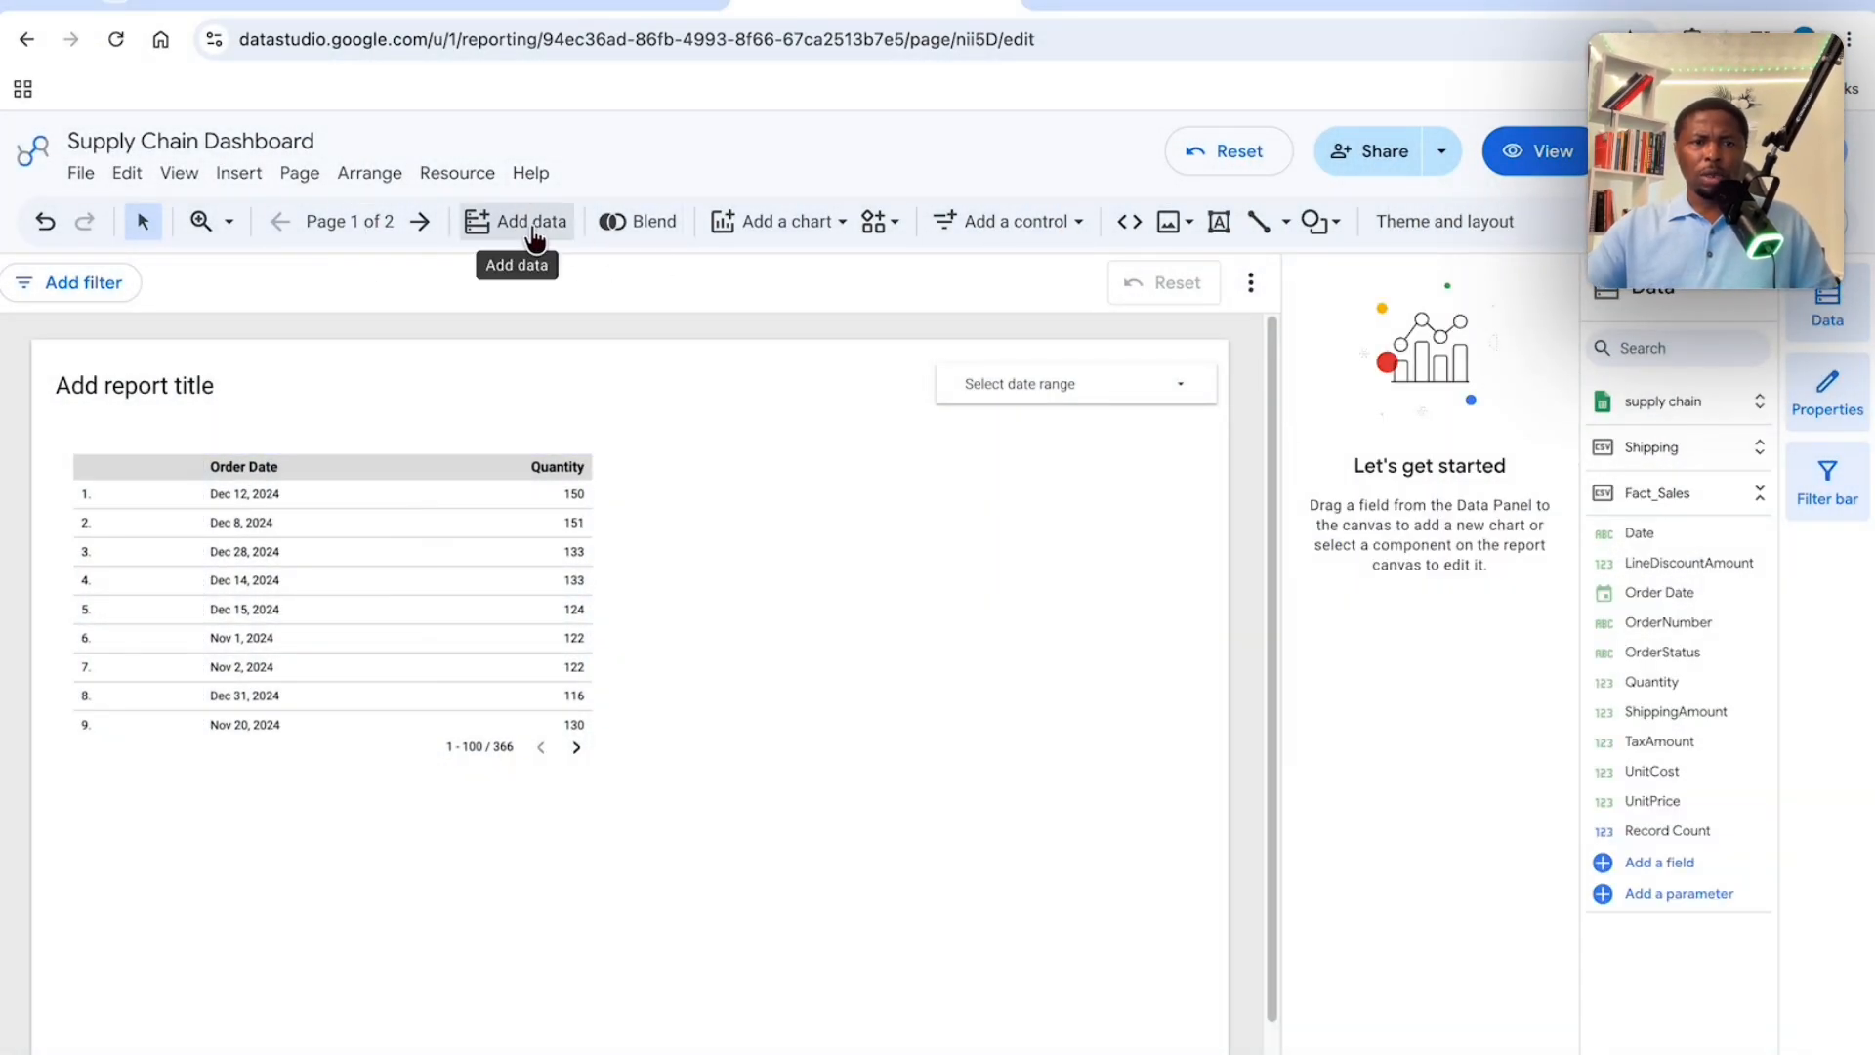
{"action": "left_click", "coordinate": [773, 232]}
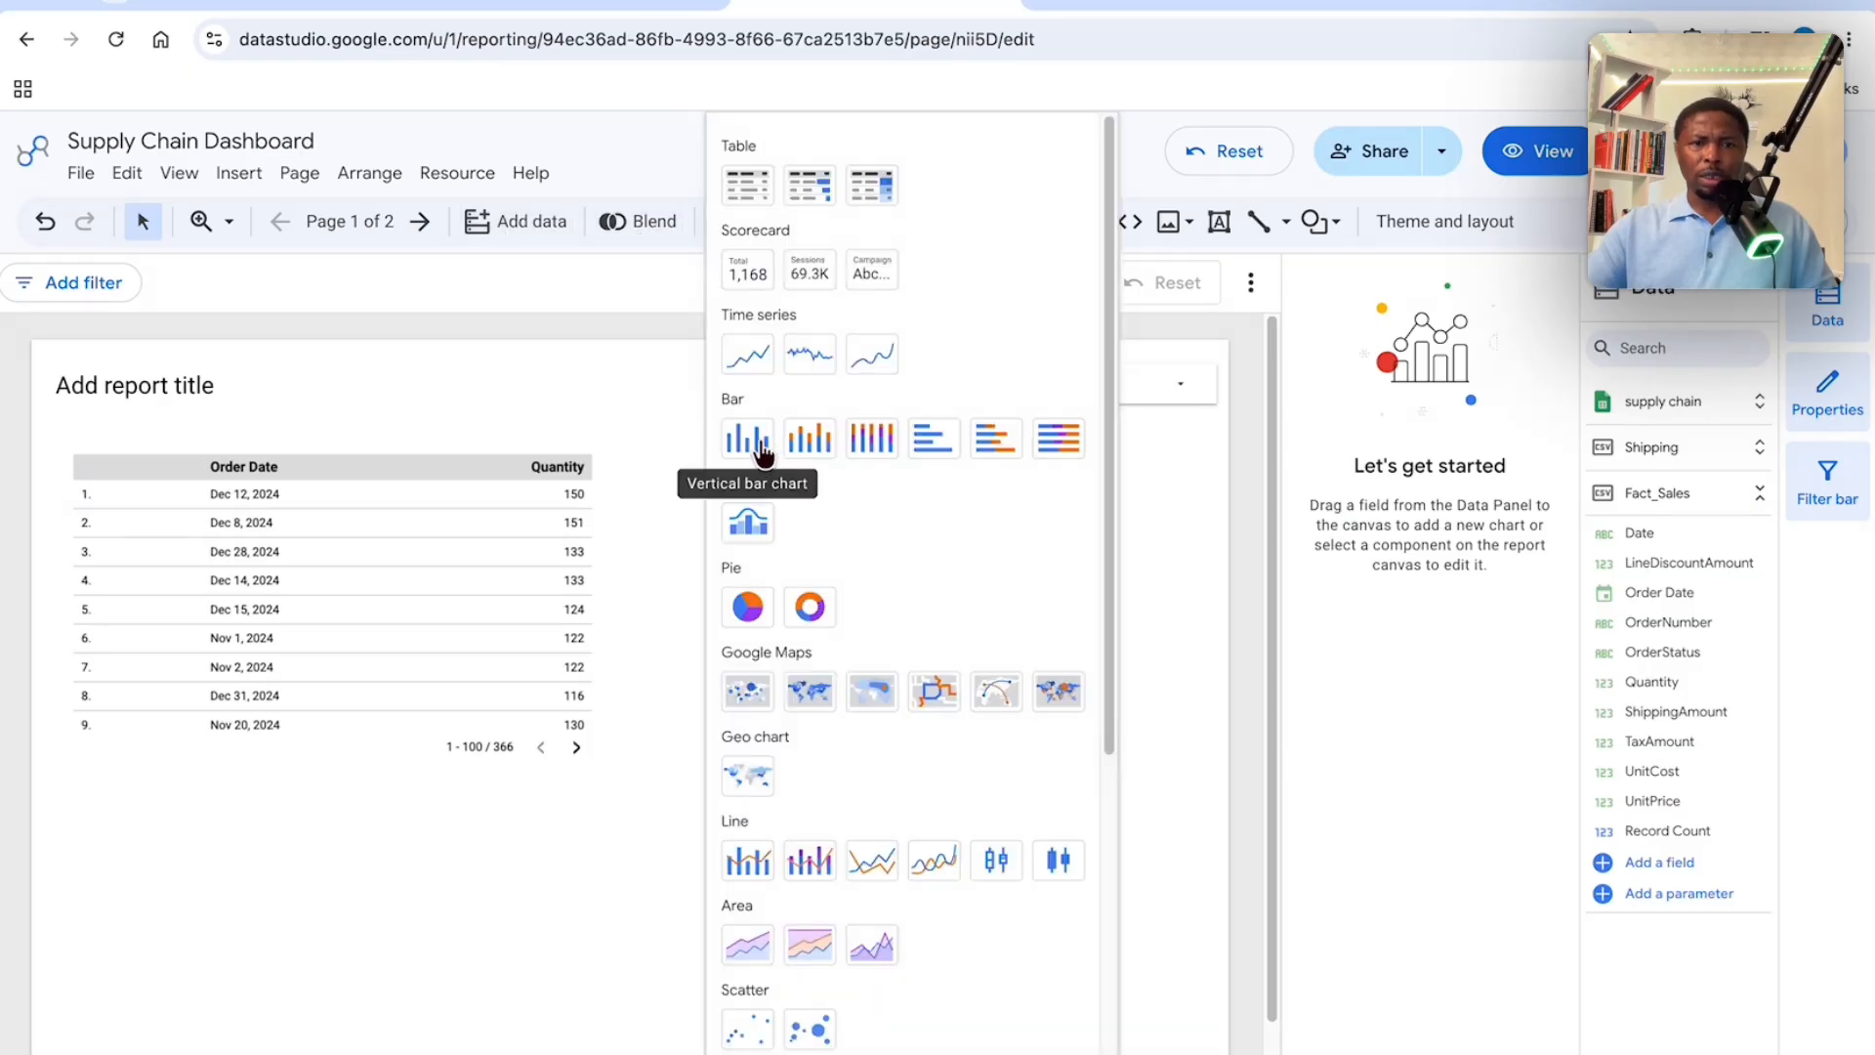
{"action": "left_click", "coordinate": [764, 451]}
{"action": "left_click", "coordinate": [721, 503]}
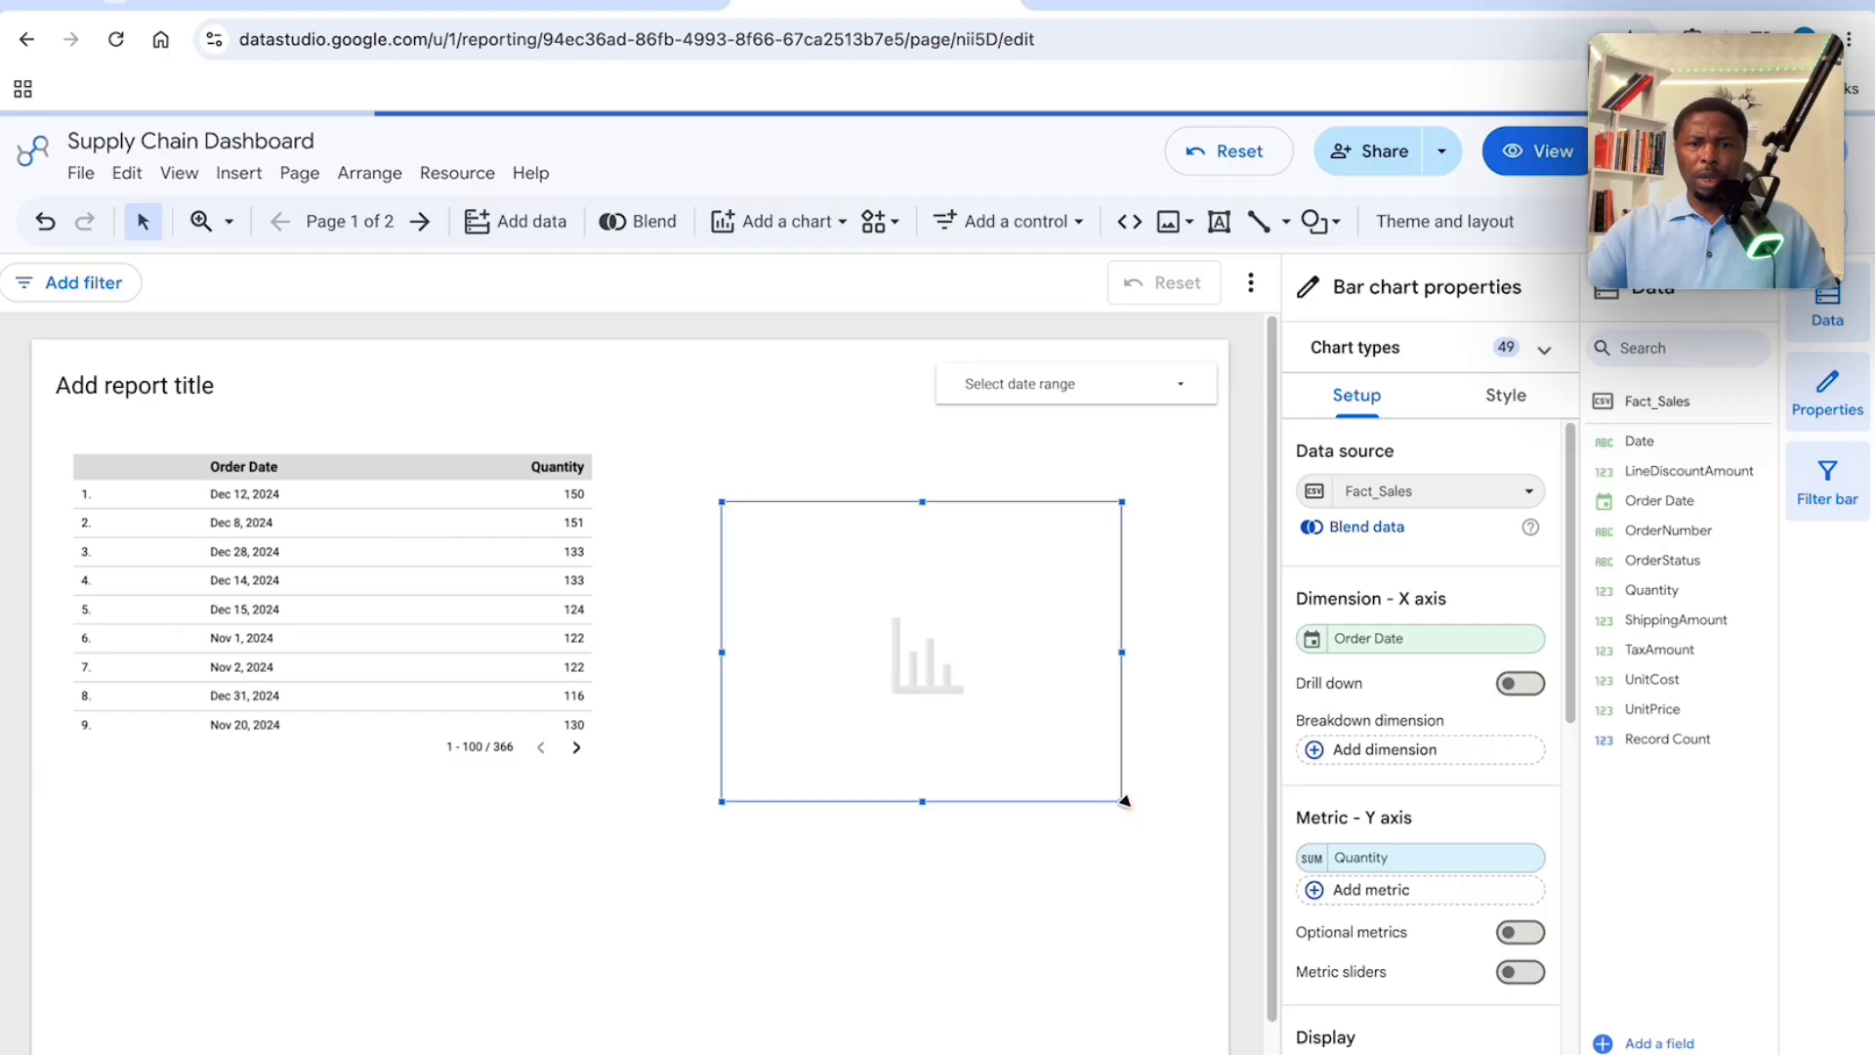
{"action": "left_click_drag", "start_coordinate": [1121, 801], "coordinate": [1168, 816]}
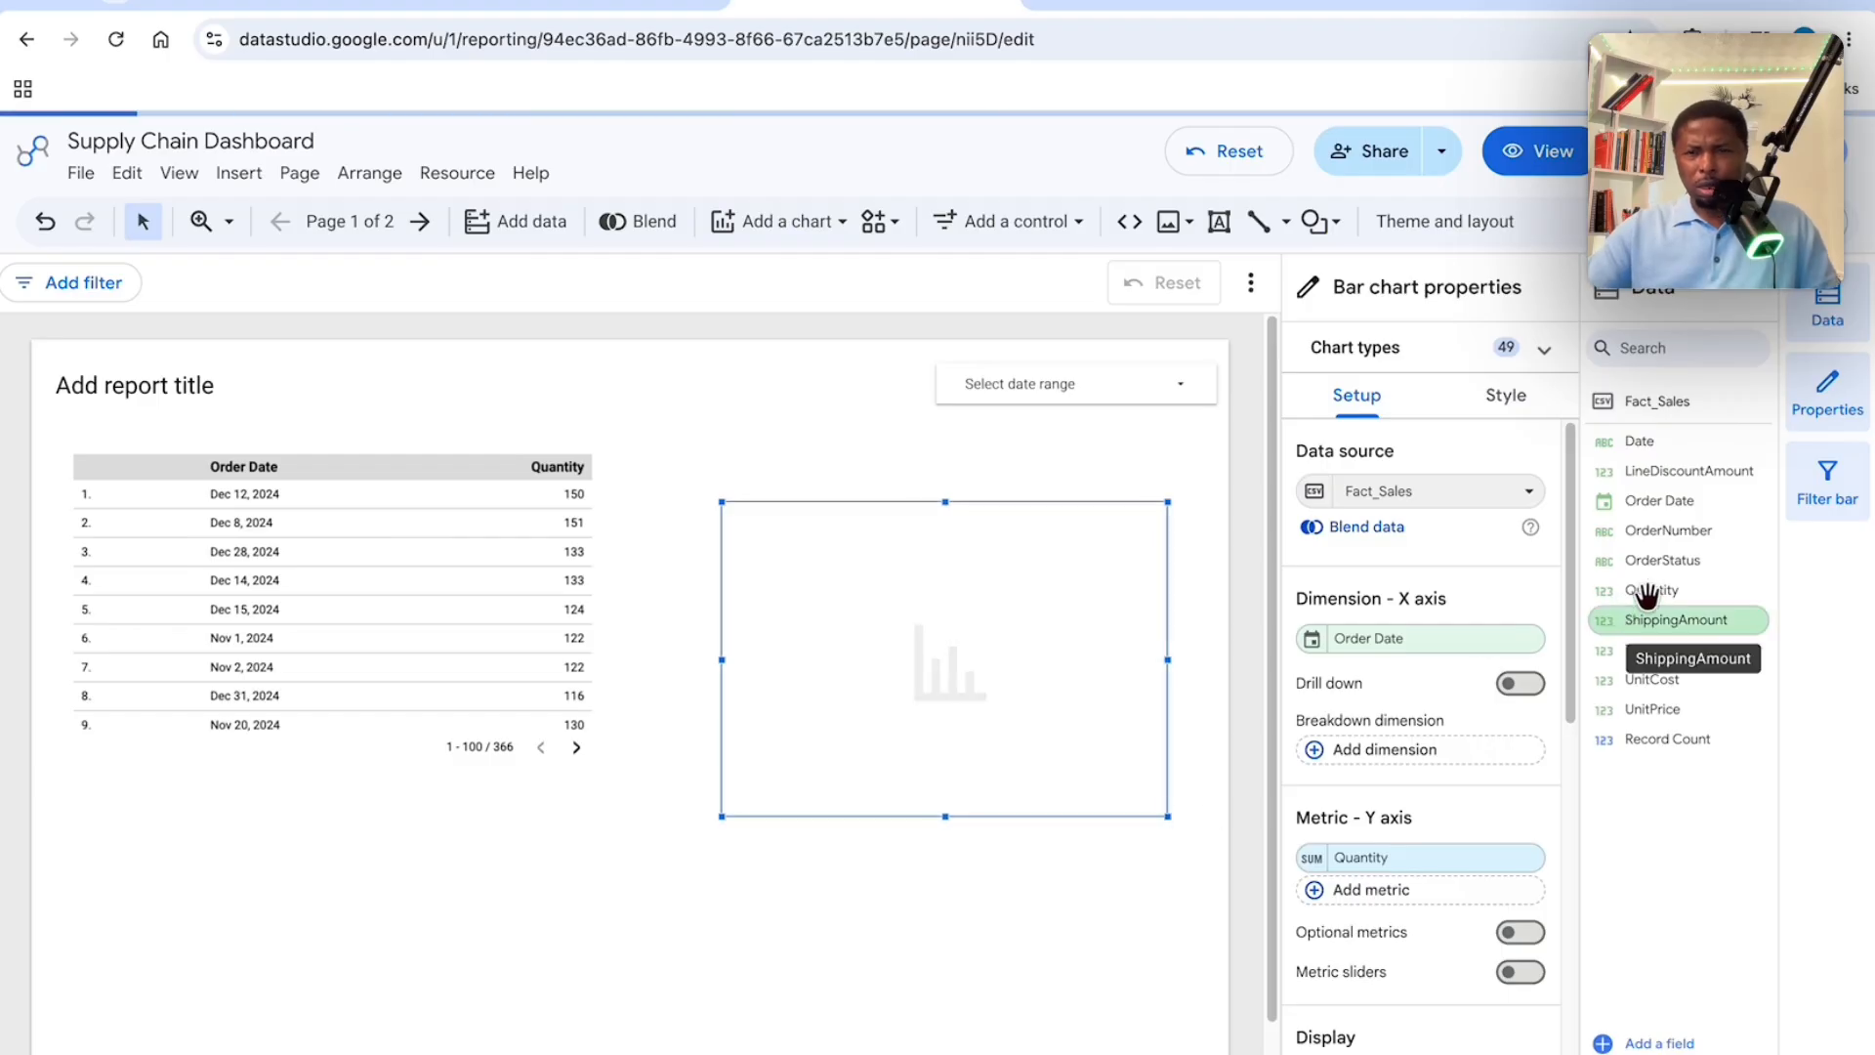
Replace the bar chart's Order Date X-axis dimension with OrderStatus.
{"action": "mouse_move", "coordinate": [1685, 595]}
{"action": "left_mouse_down"}
{"action": "mouse_move", "coordinate": [1684, 884]}
{"action": "mouse_move", "coordinate": [1682, 607]}
{"action": "left_mouse_up"}
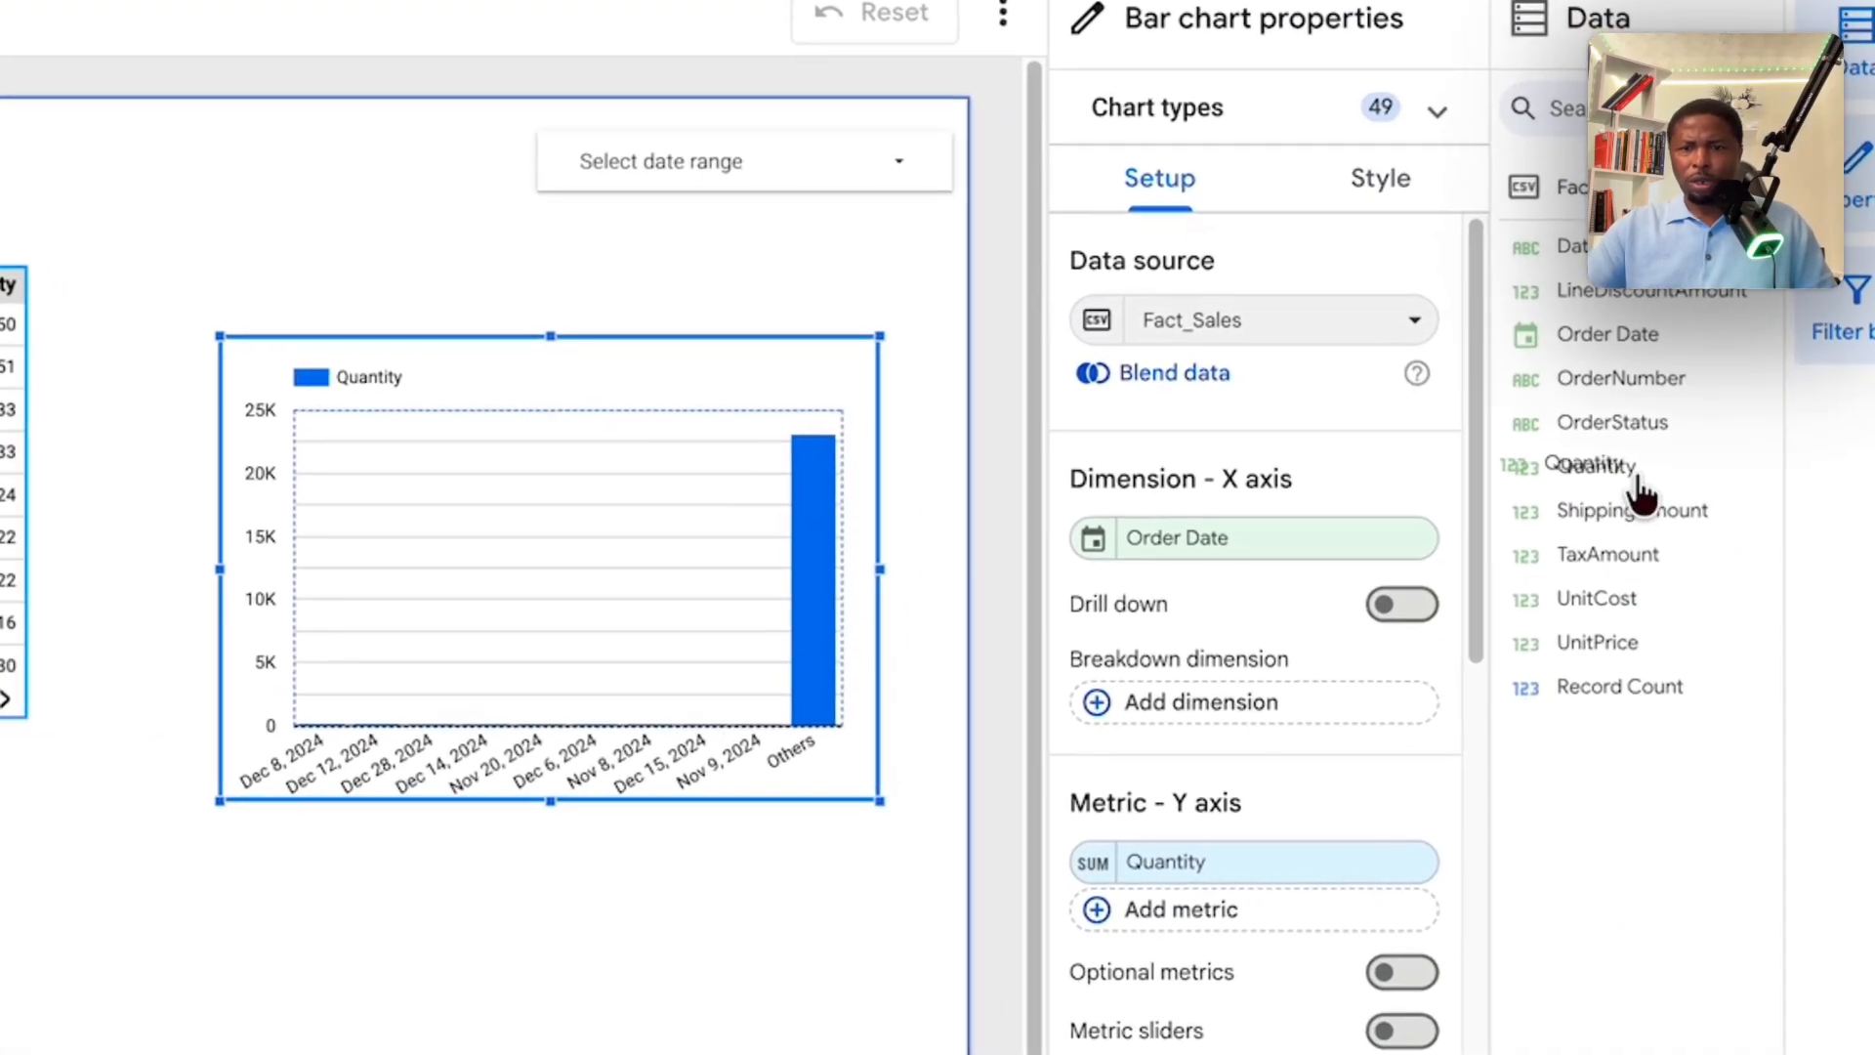
{"action": "left_click_drag", "start_coordinate": [1640, 498], "coordinate": [1637, 473]}
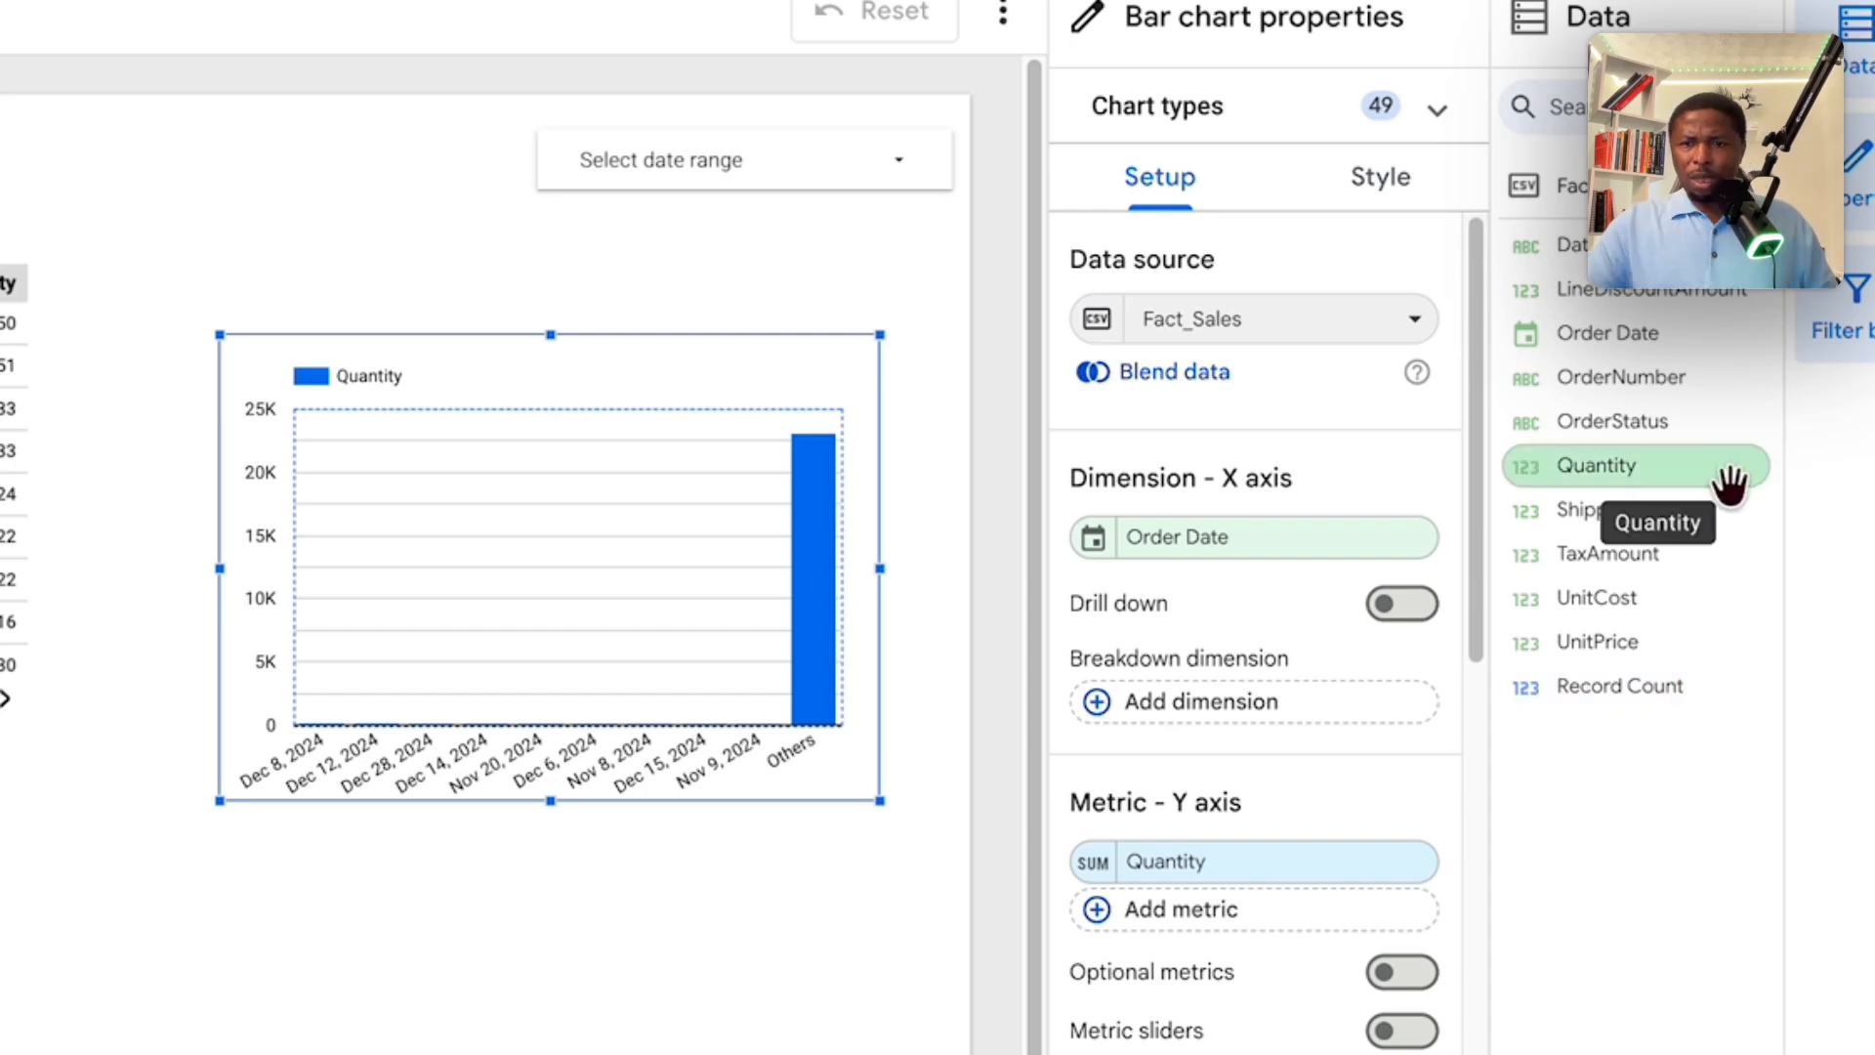
{"action": "left_click_drag", "start_coordinate": [1725, 422], "coordinate": [1386, 539]}
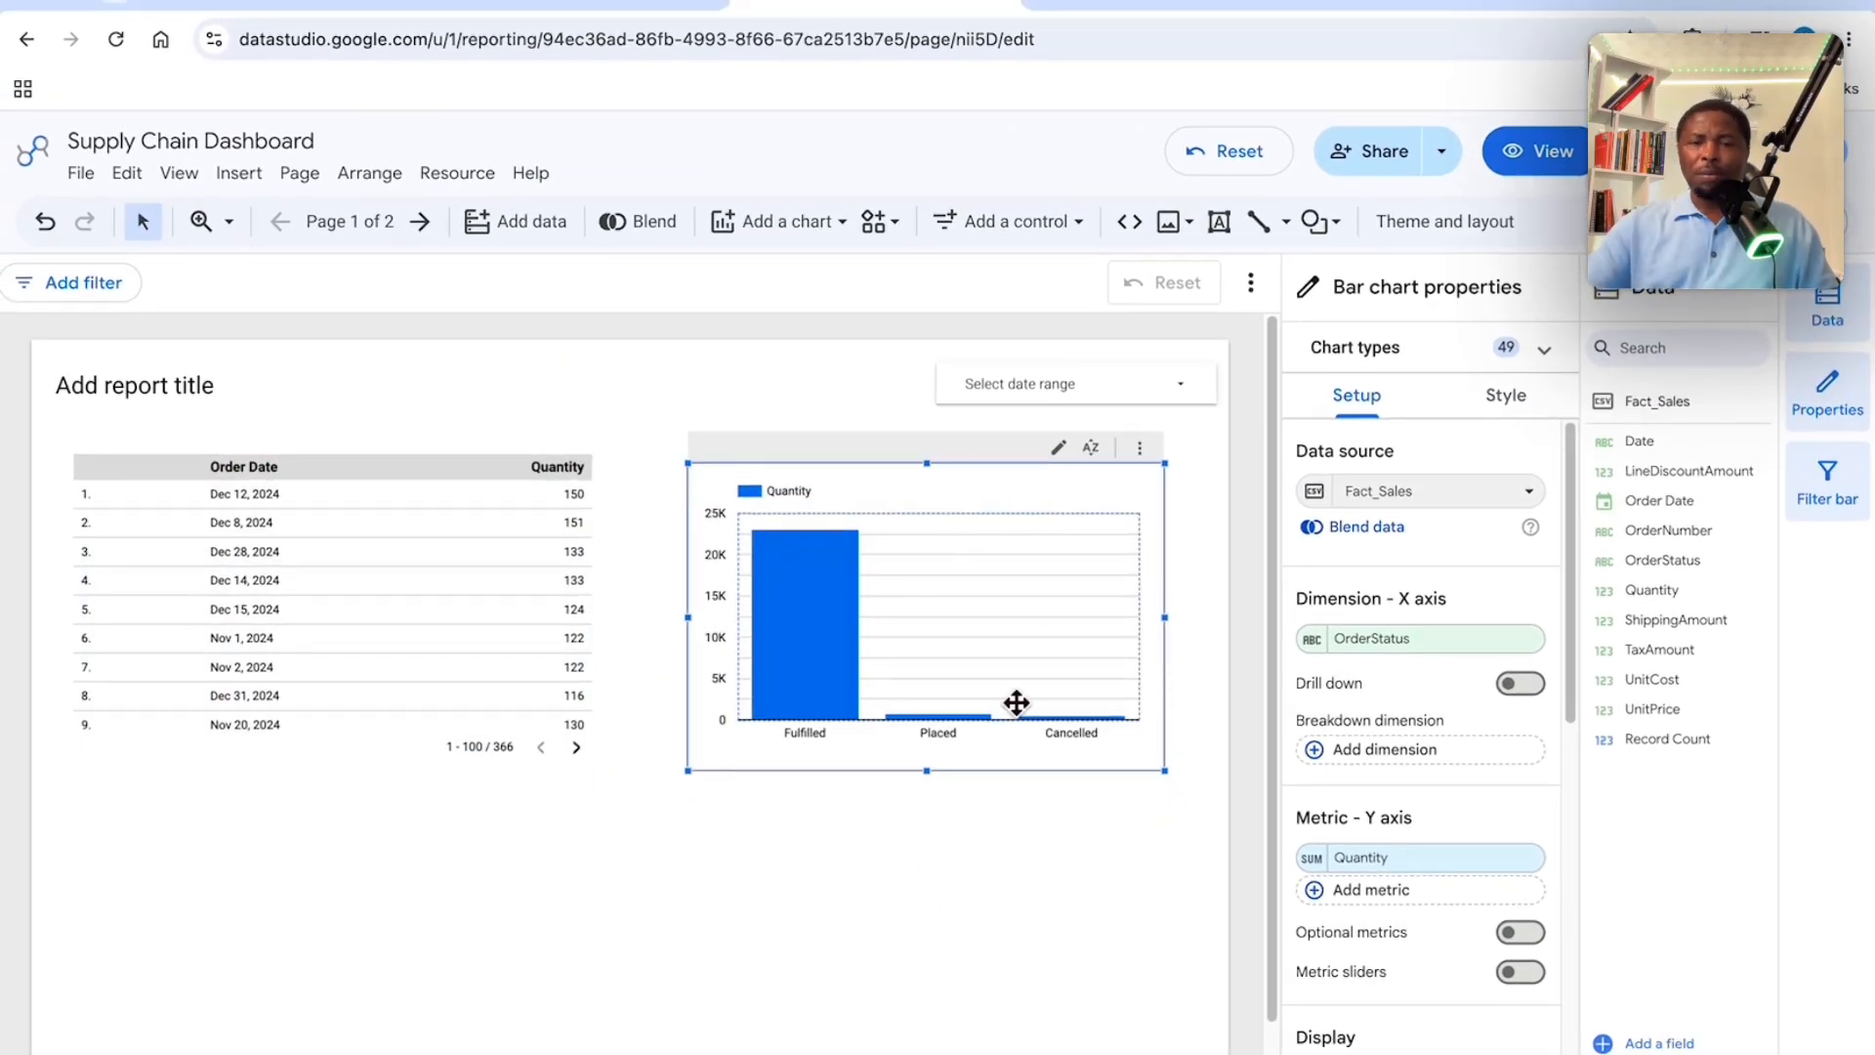
Check the sort and chart interaction settings of the bar chart and the table.
{"action": "scroll", "coordinate": [1430, 871], "scroll_direction": "down", "scroll_amount": 5}
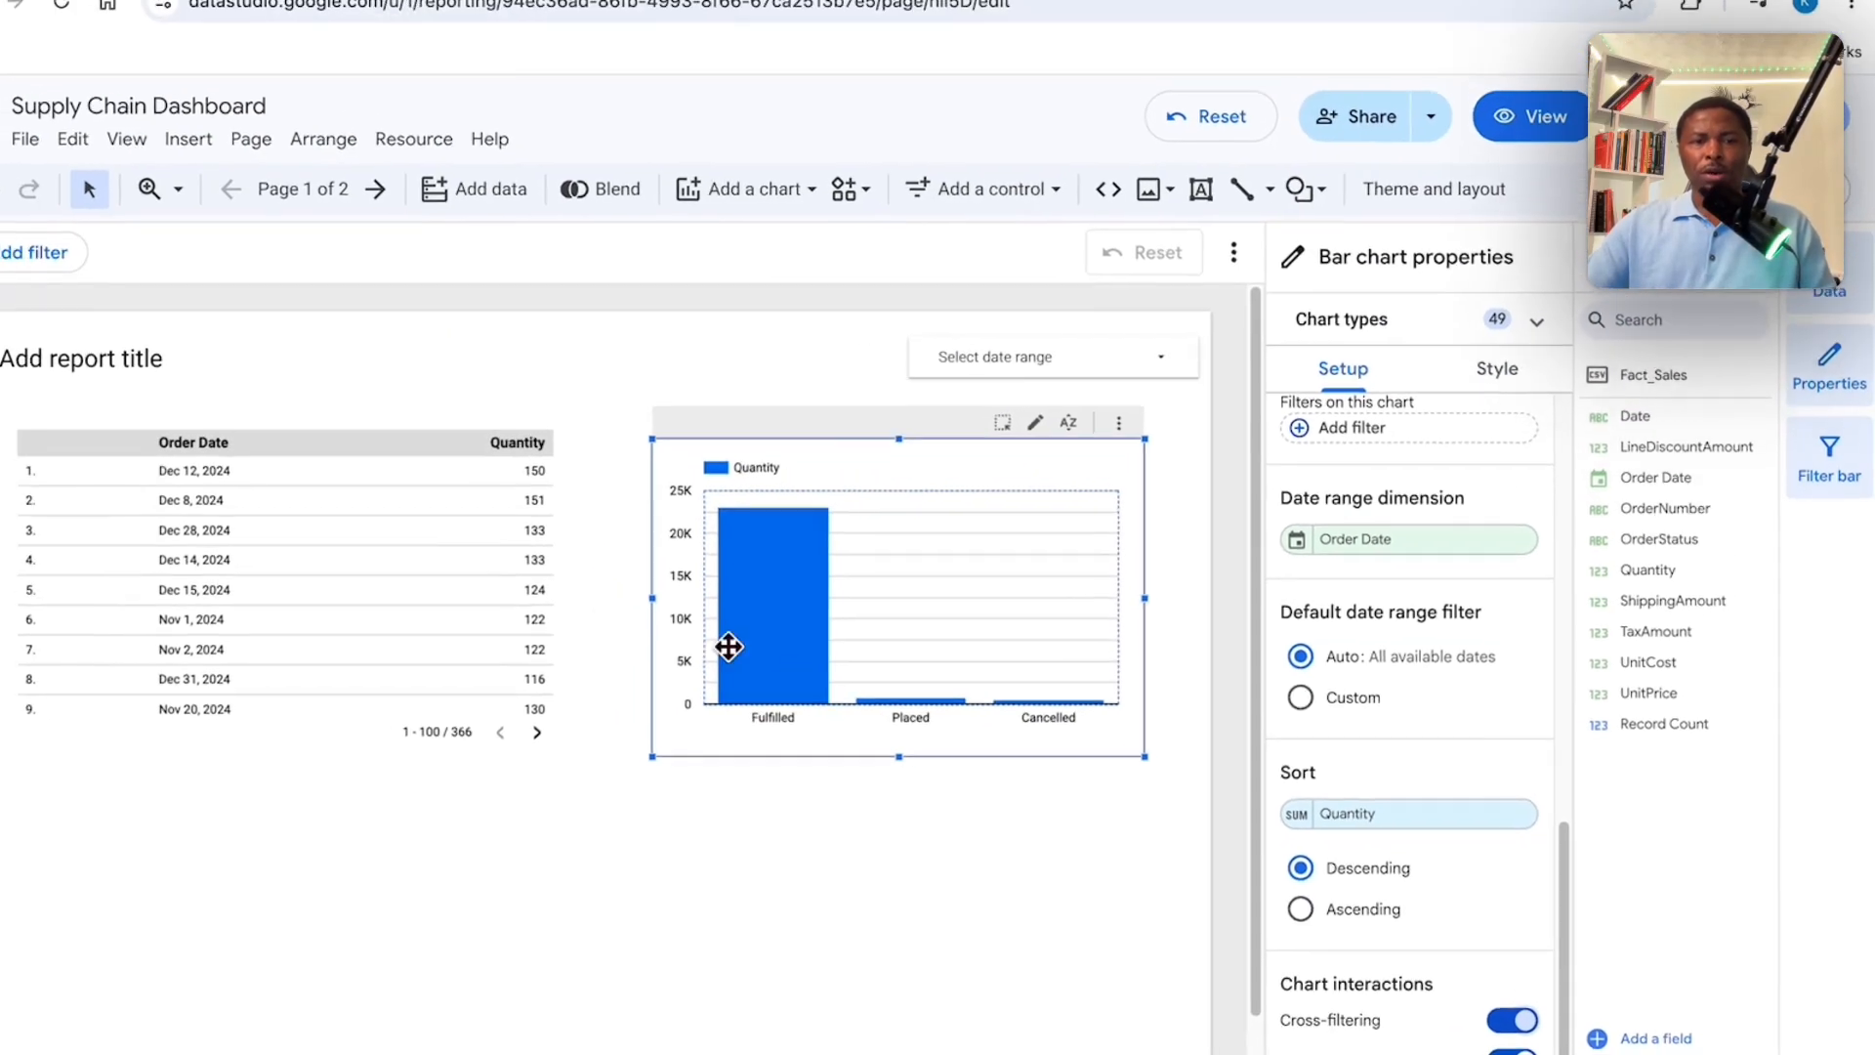
{"action": "left_click", "coordinate": [15, 244]}
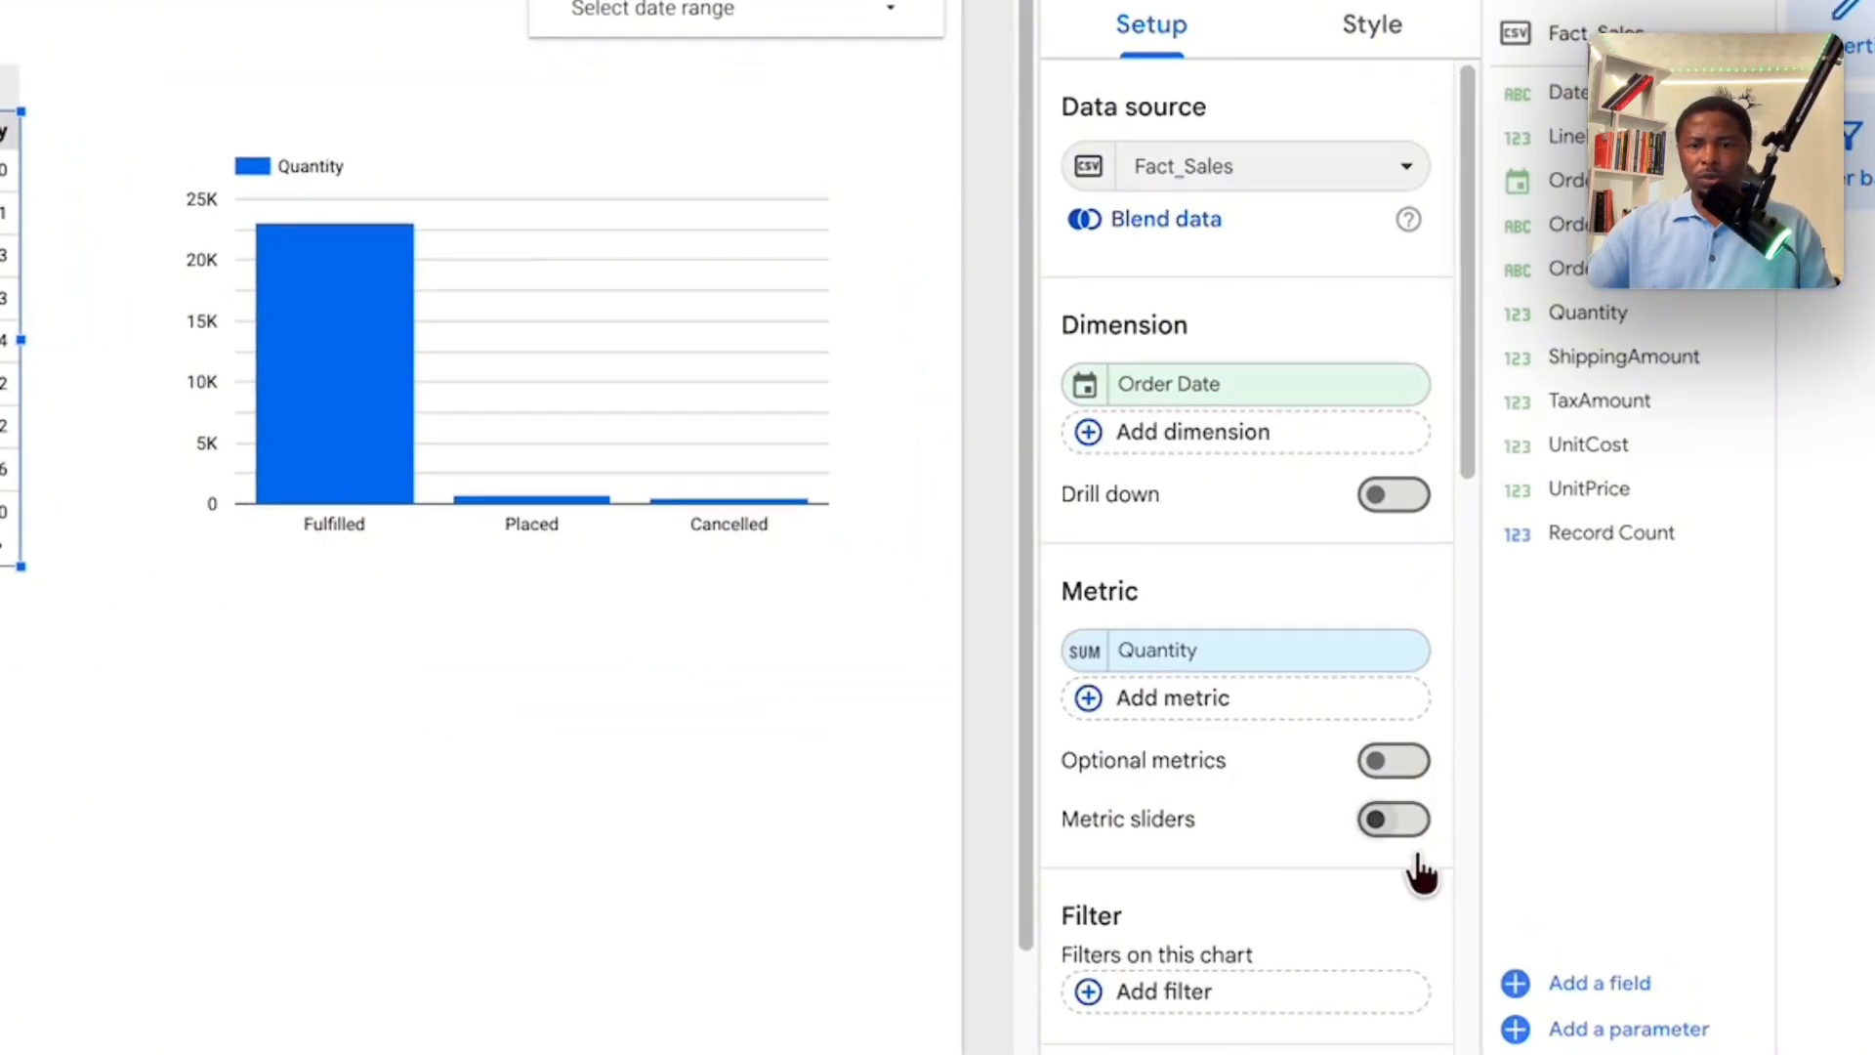
{"action": "scroll", "coordinate": [1420, 879], "scroll_direction": "down", "scroll_amount": 10}
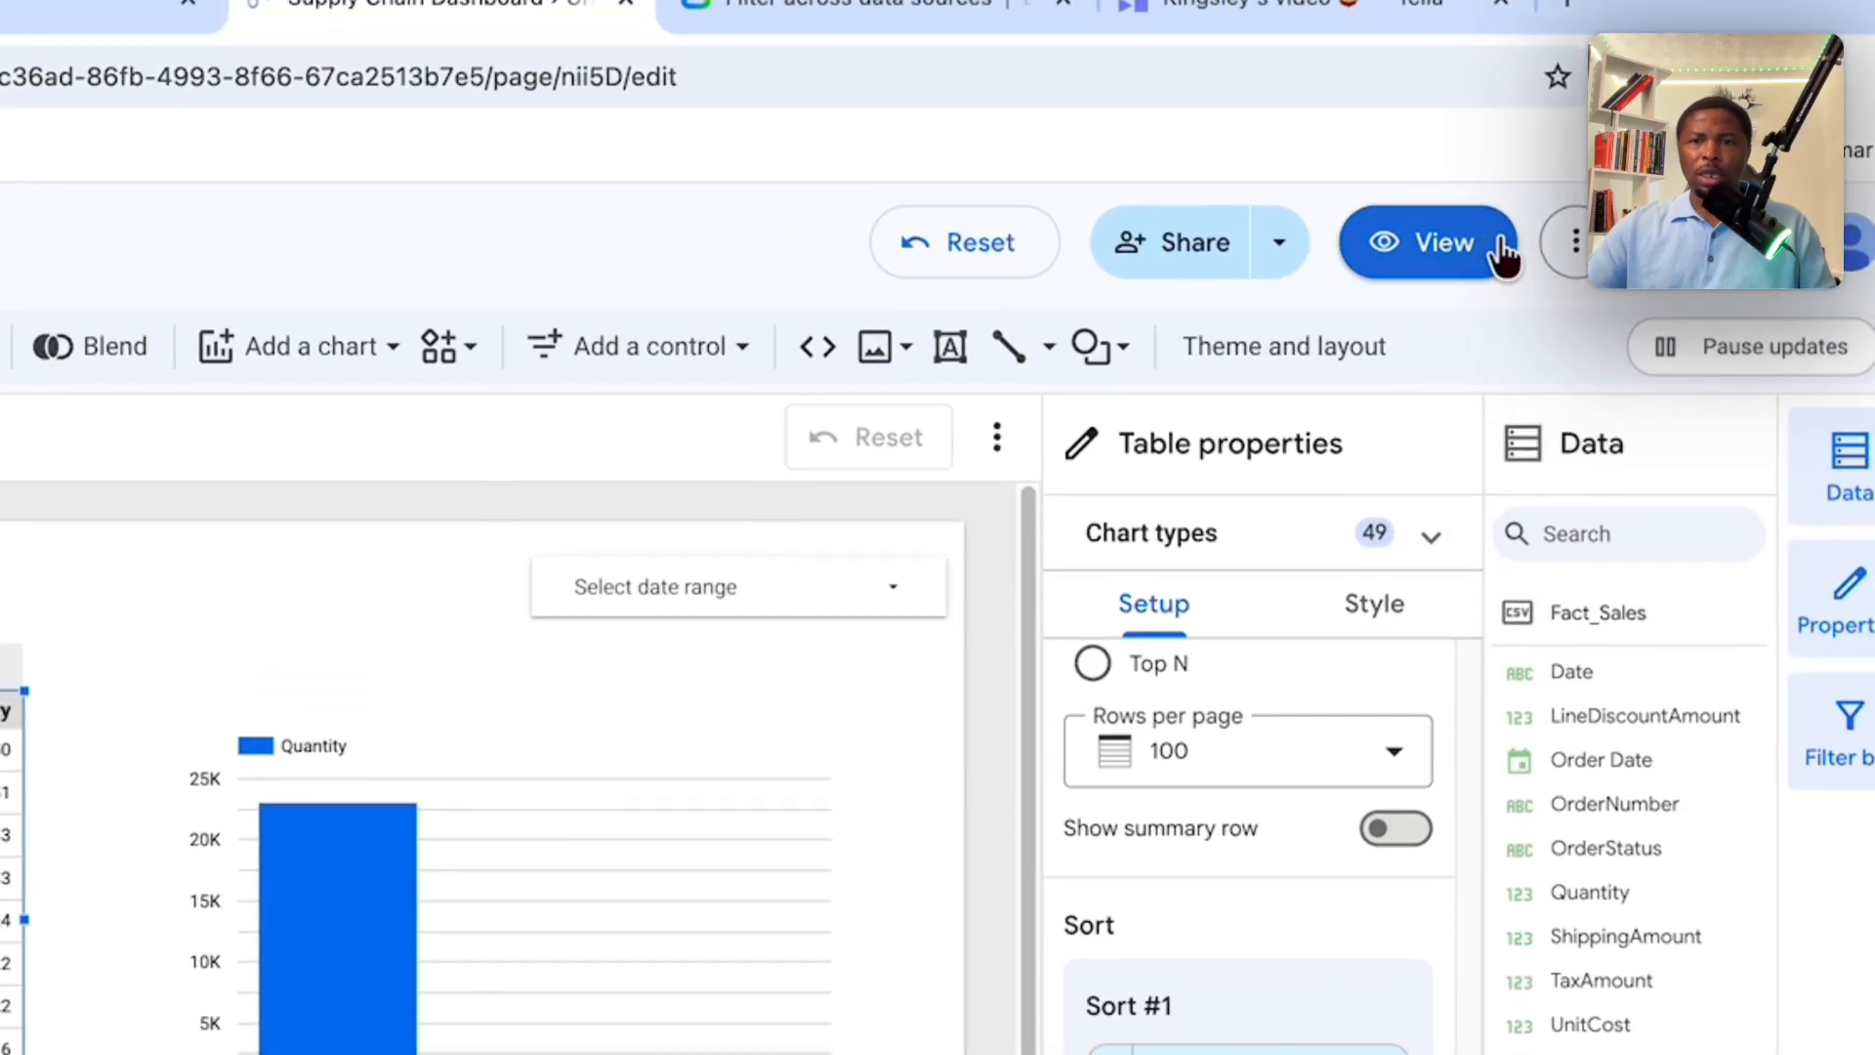
Switch to view mode and test cross-filtering with the Fulfilled bar and the Dec 28, 2024 table row.
{"action": "left_click", "coordinate": [1491, 251]}
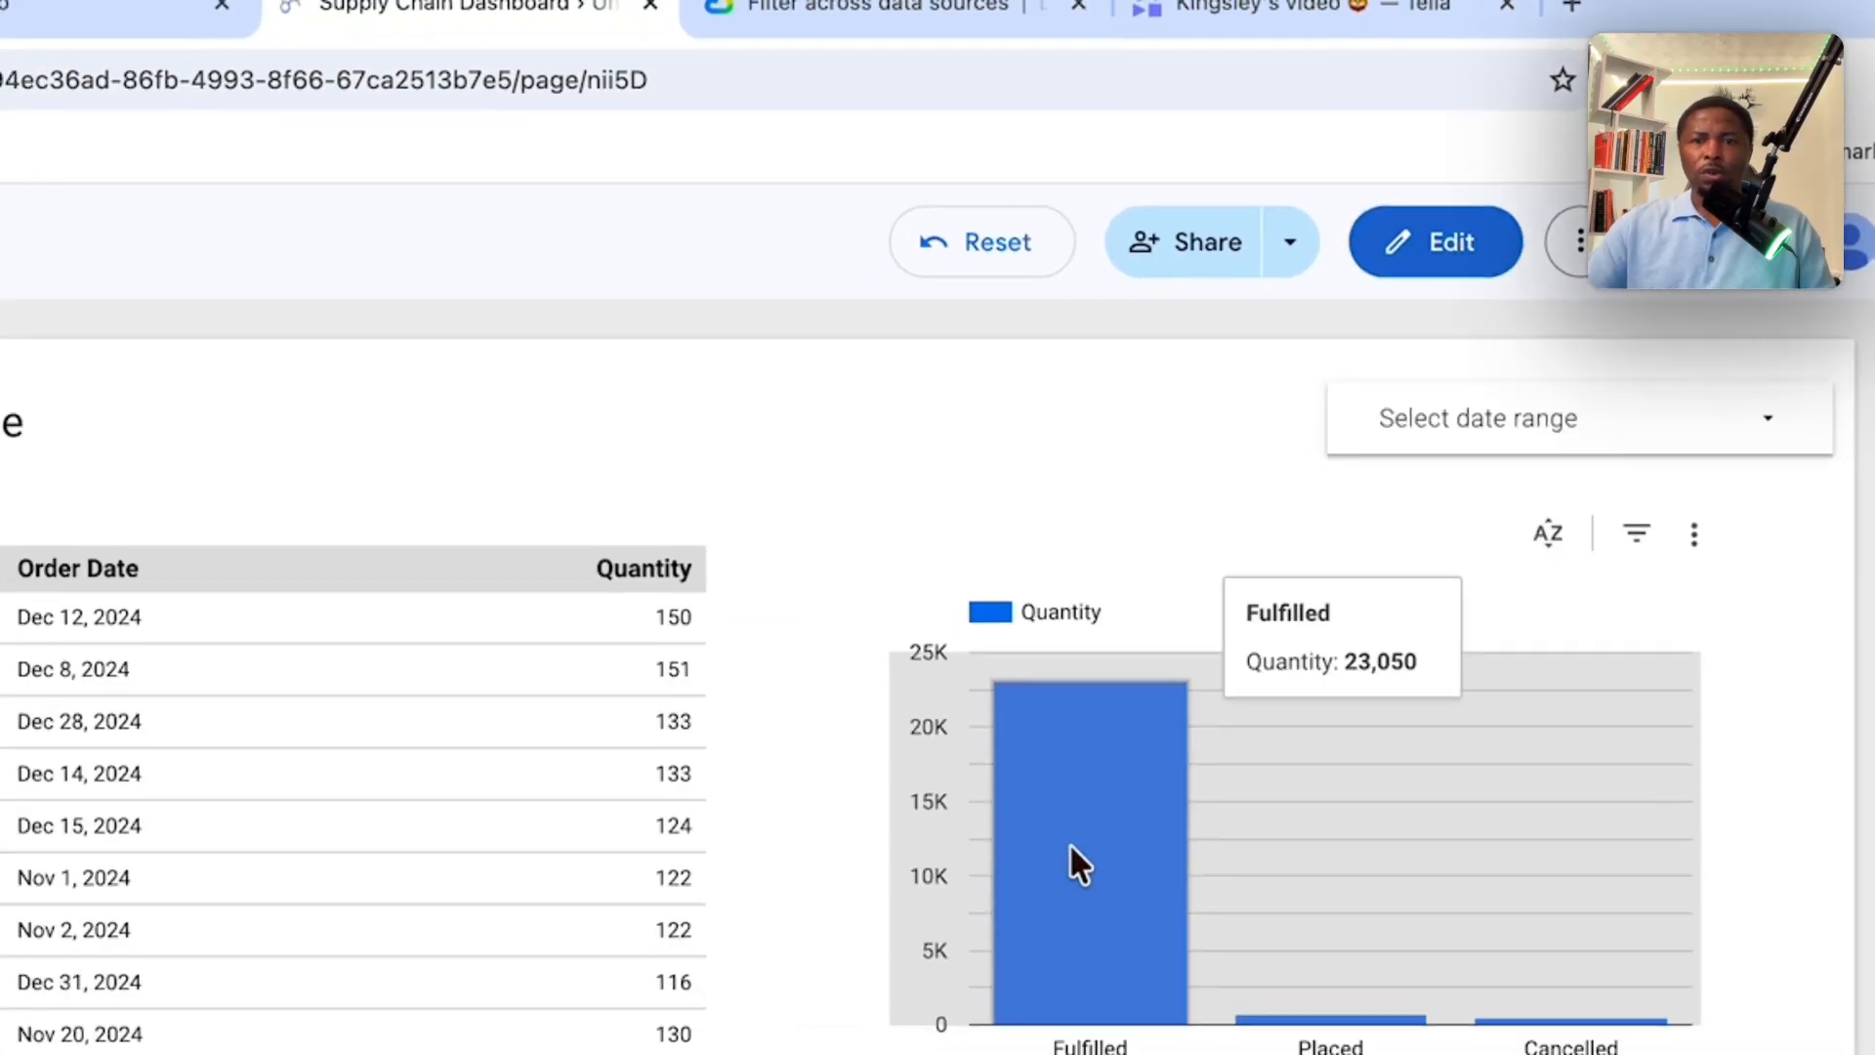
{"action": "left_click", "coordinate": [1058, 874]}
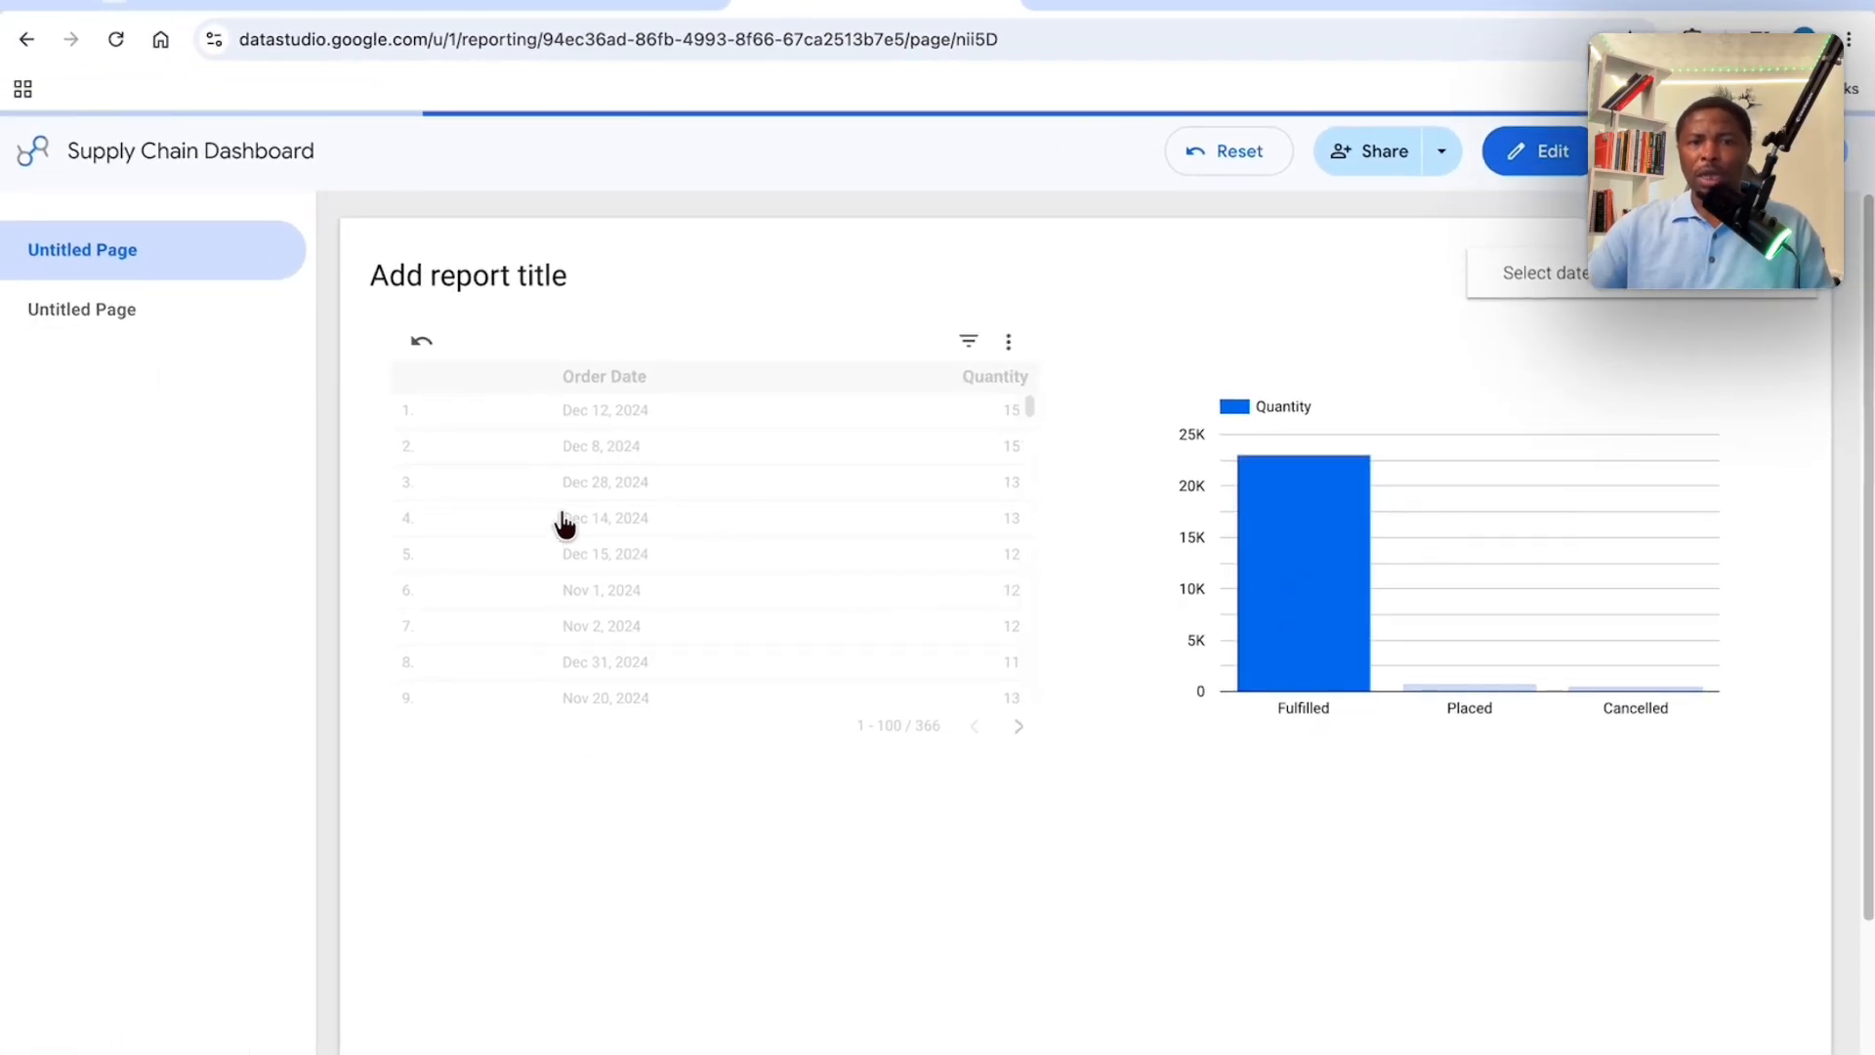
{"action": "left_click", "coordinate": [1338, 578]}
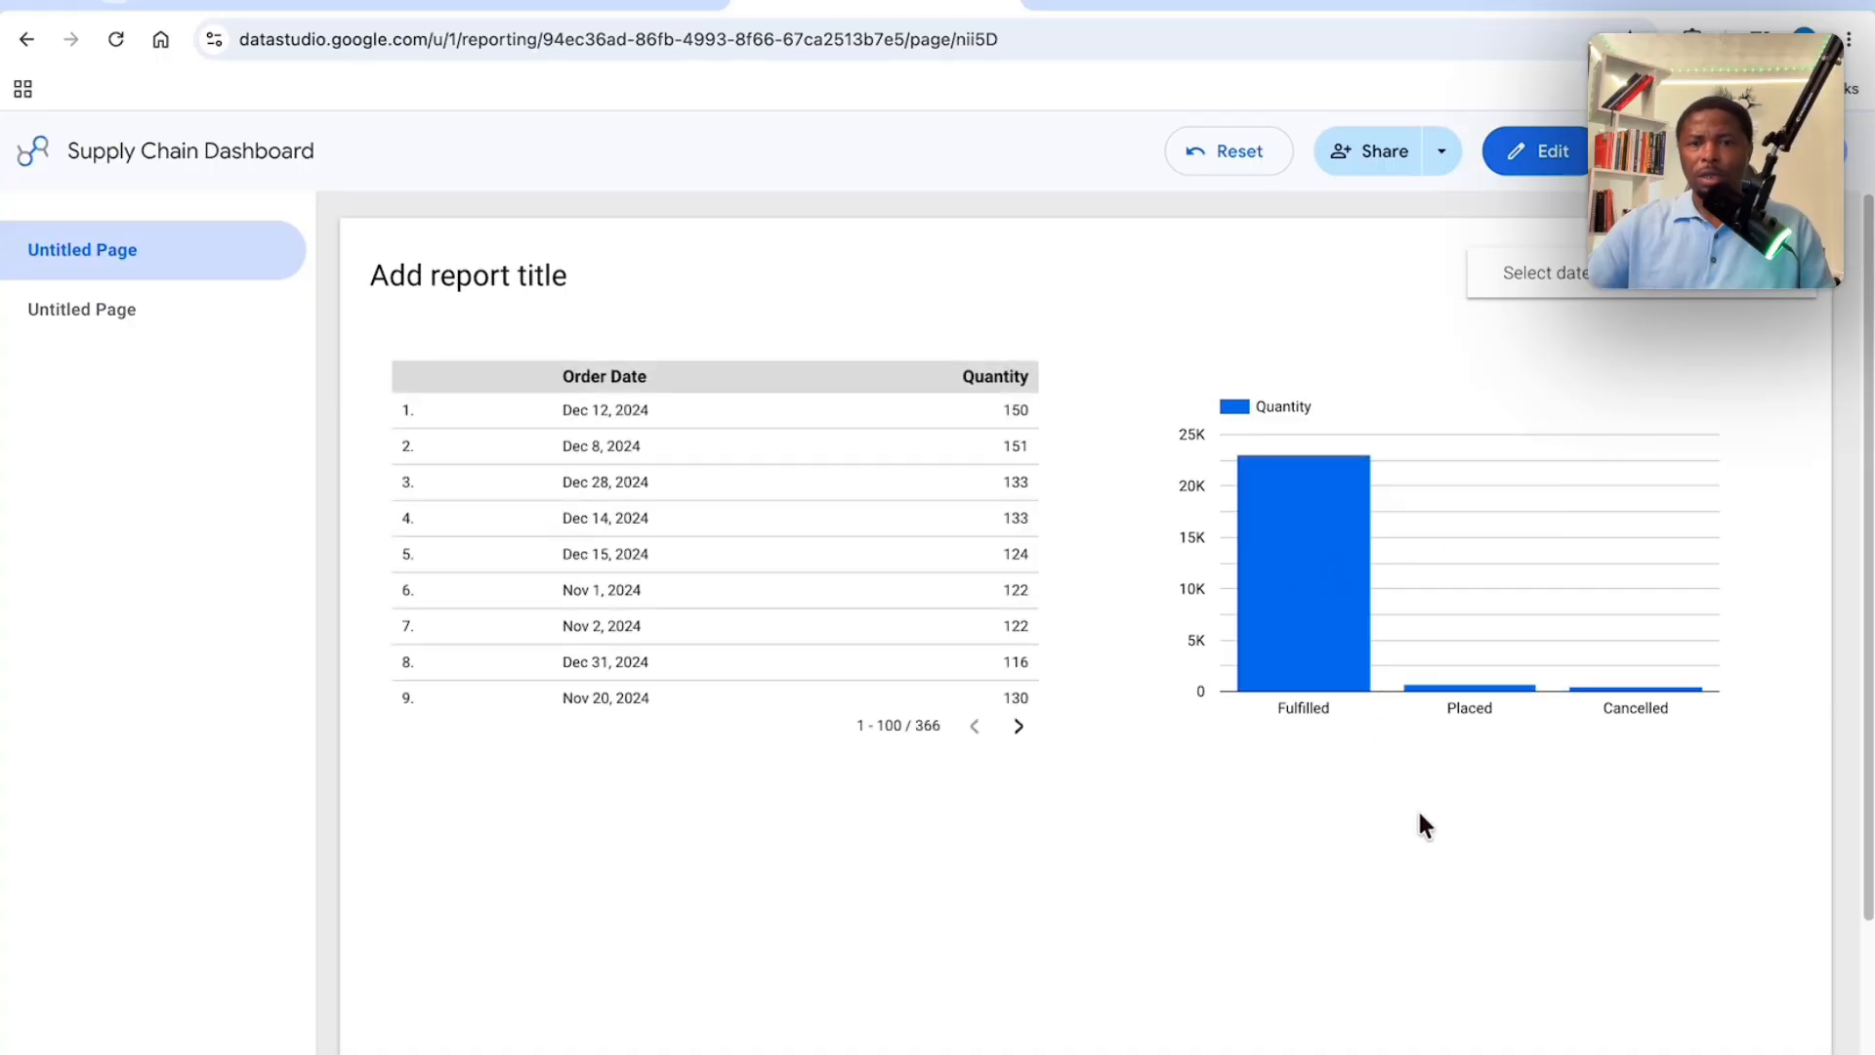
{"action": "left_click", "coordinate": [617, 492]}
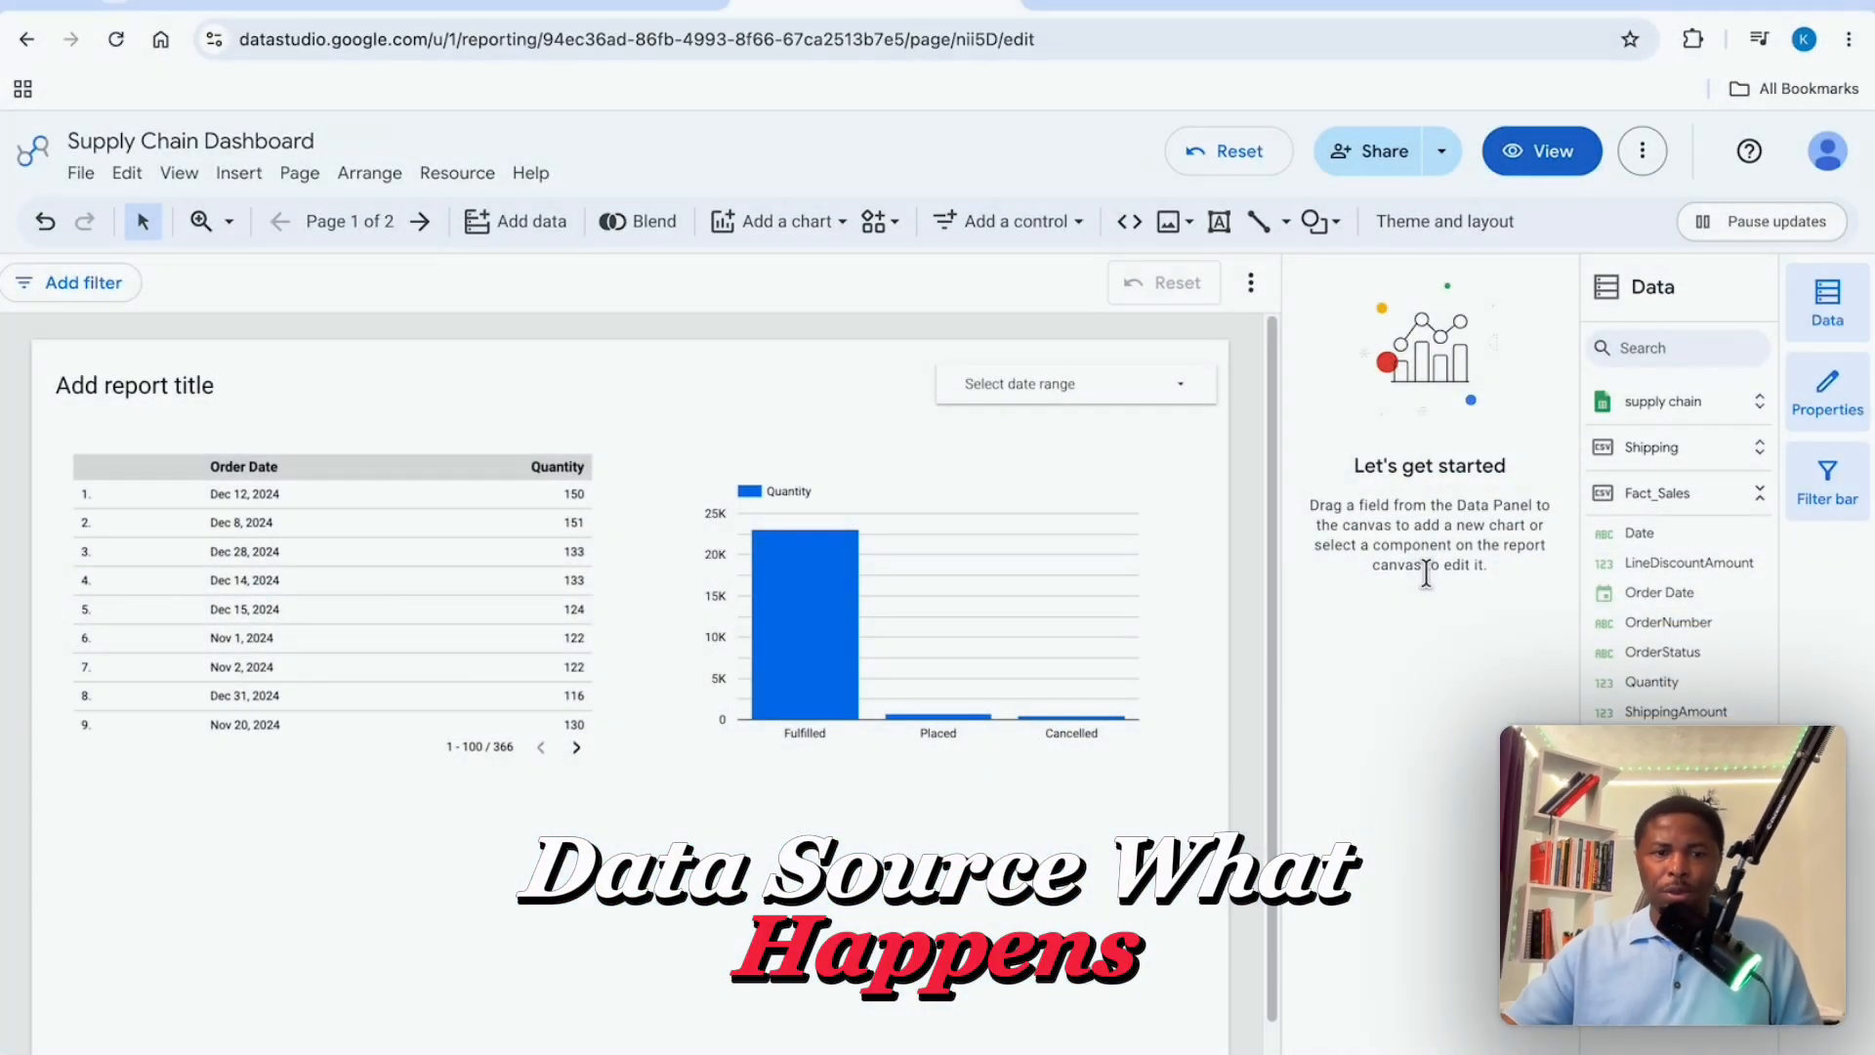
Move the bar chart and the table slightly upward on the page in edit mode.
{"action": "left_click", "coordinate": [892, 443]}
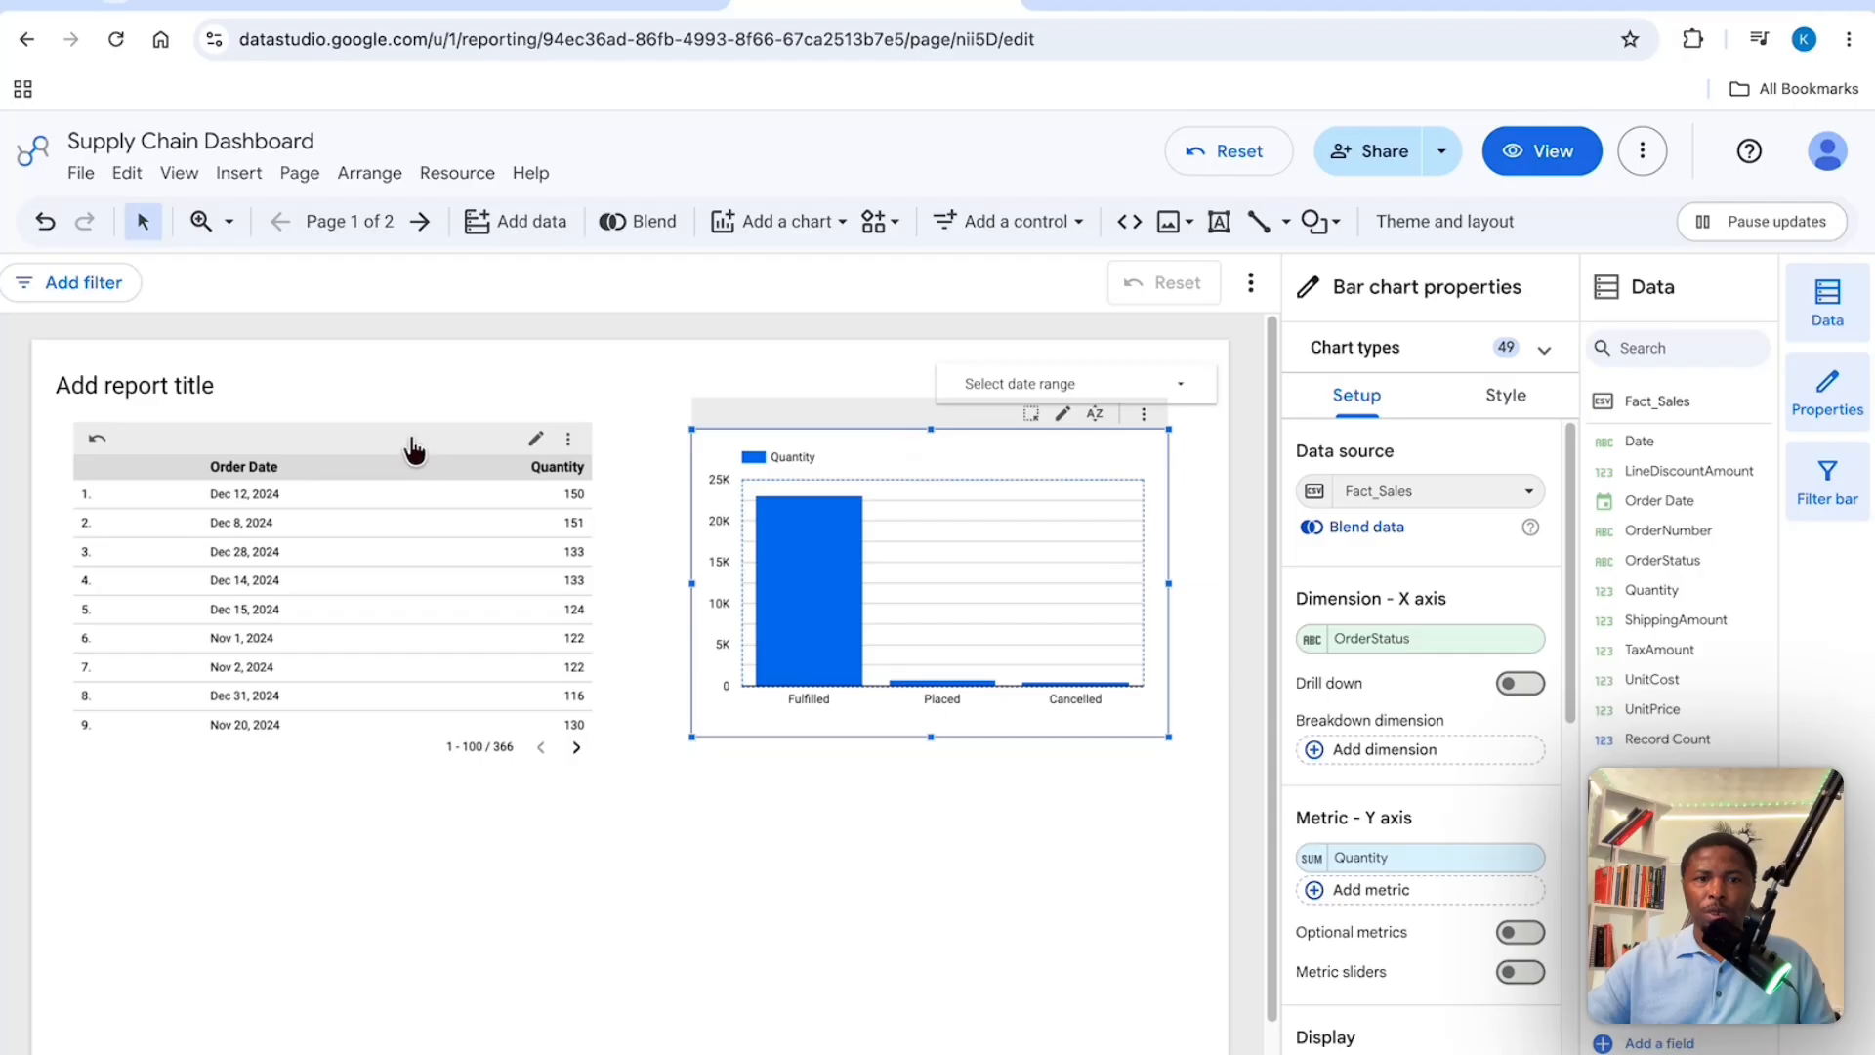
{"action": "left_click", "coordinate": [410, 431]}
{"action": "left_click", "coordinate": [648, 895]}
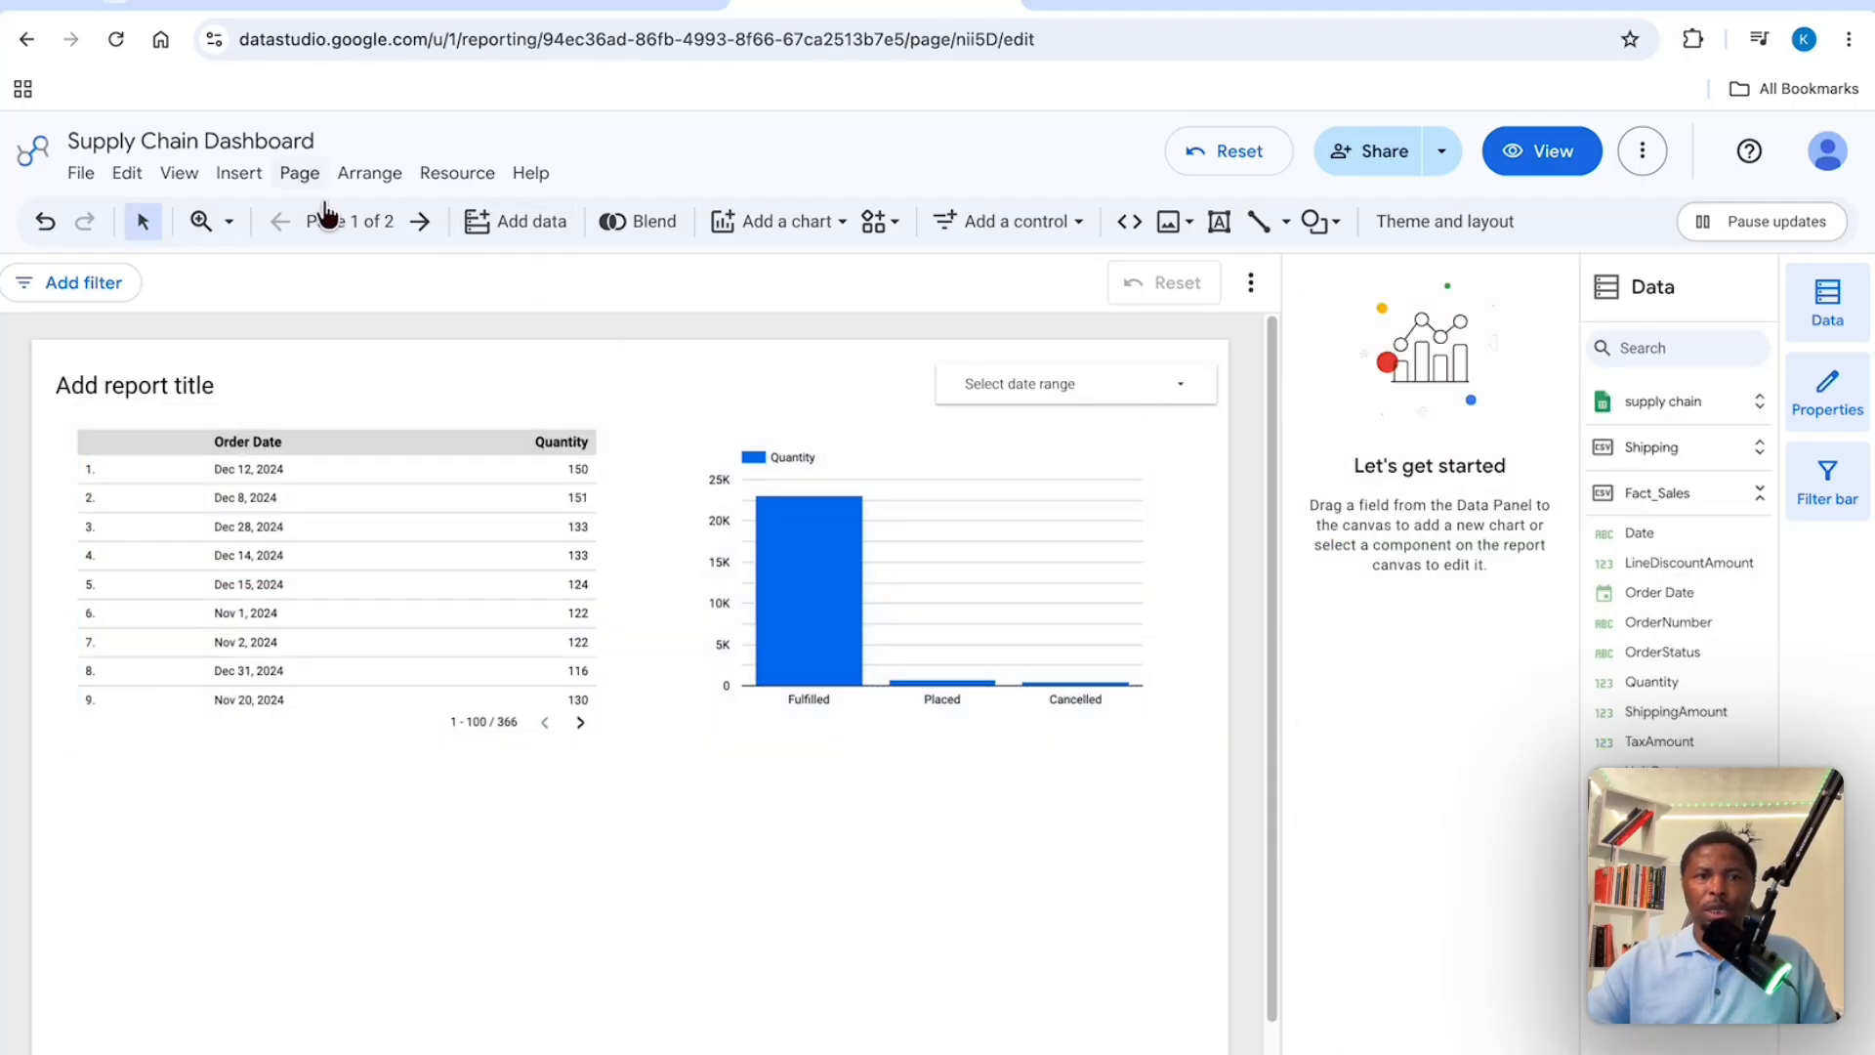
Insert a time series chart in the empty area below the table and bar chart.
{"action": "left_click", "coordinate": [515, 222]}
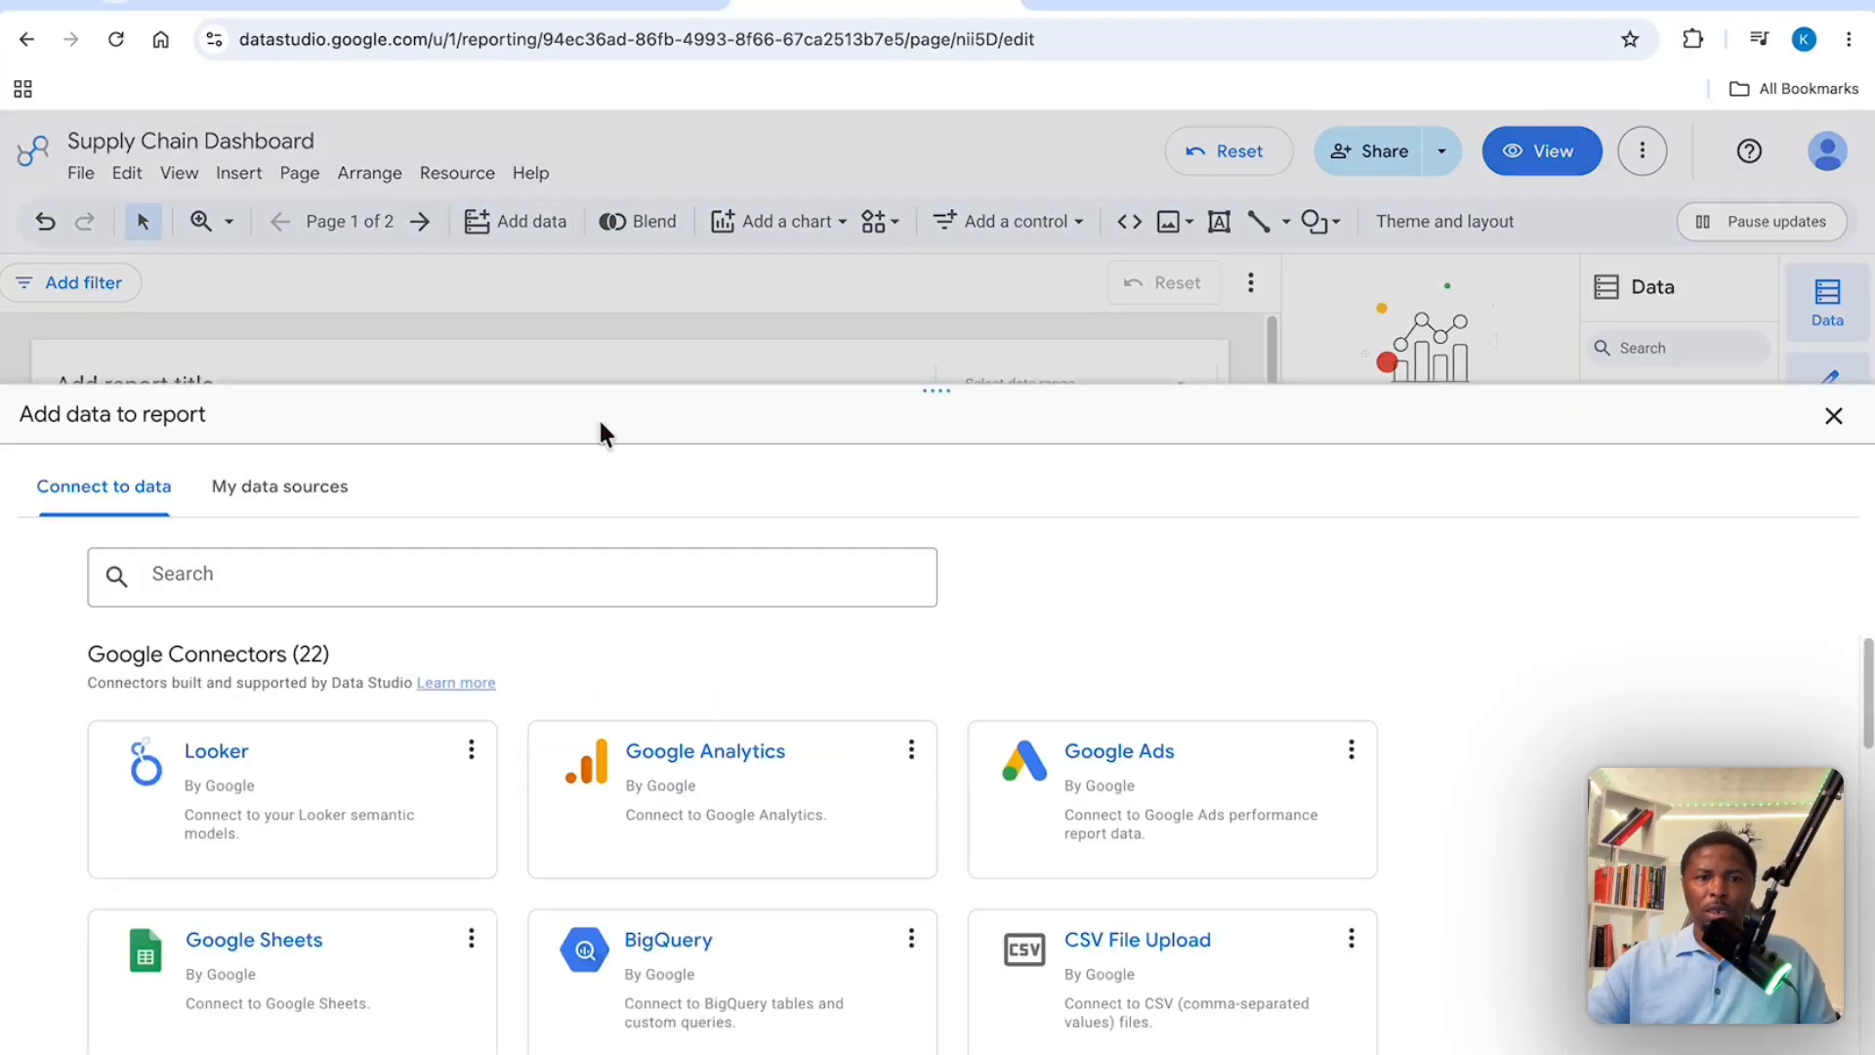
{"action": "left_click", "coordinate": [1833, 415]}
{"action": "left_click", "coordinate": [790, 221]}
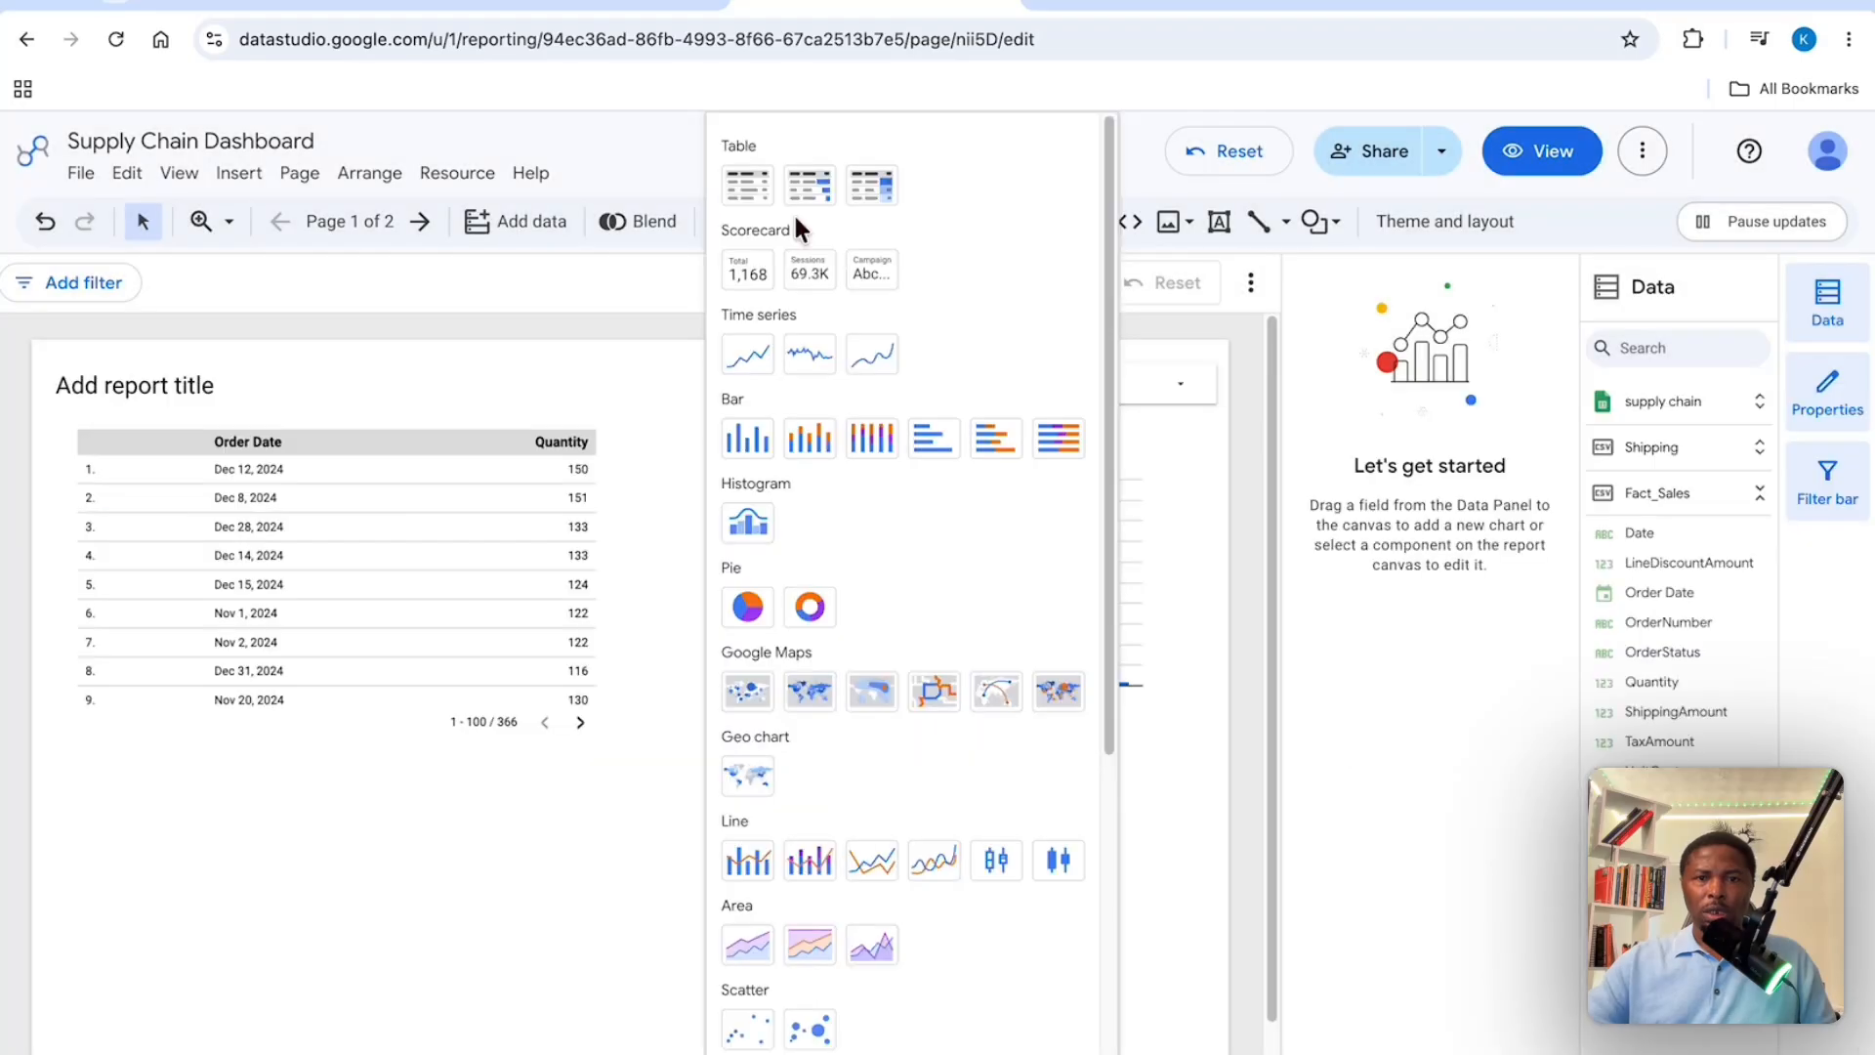
{"action": "left_click", "coordinate": [747, 354]}
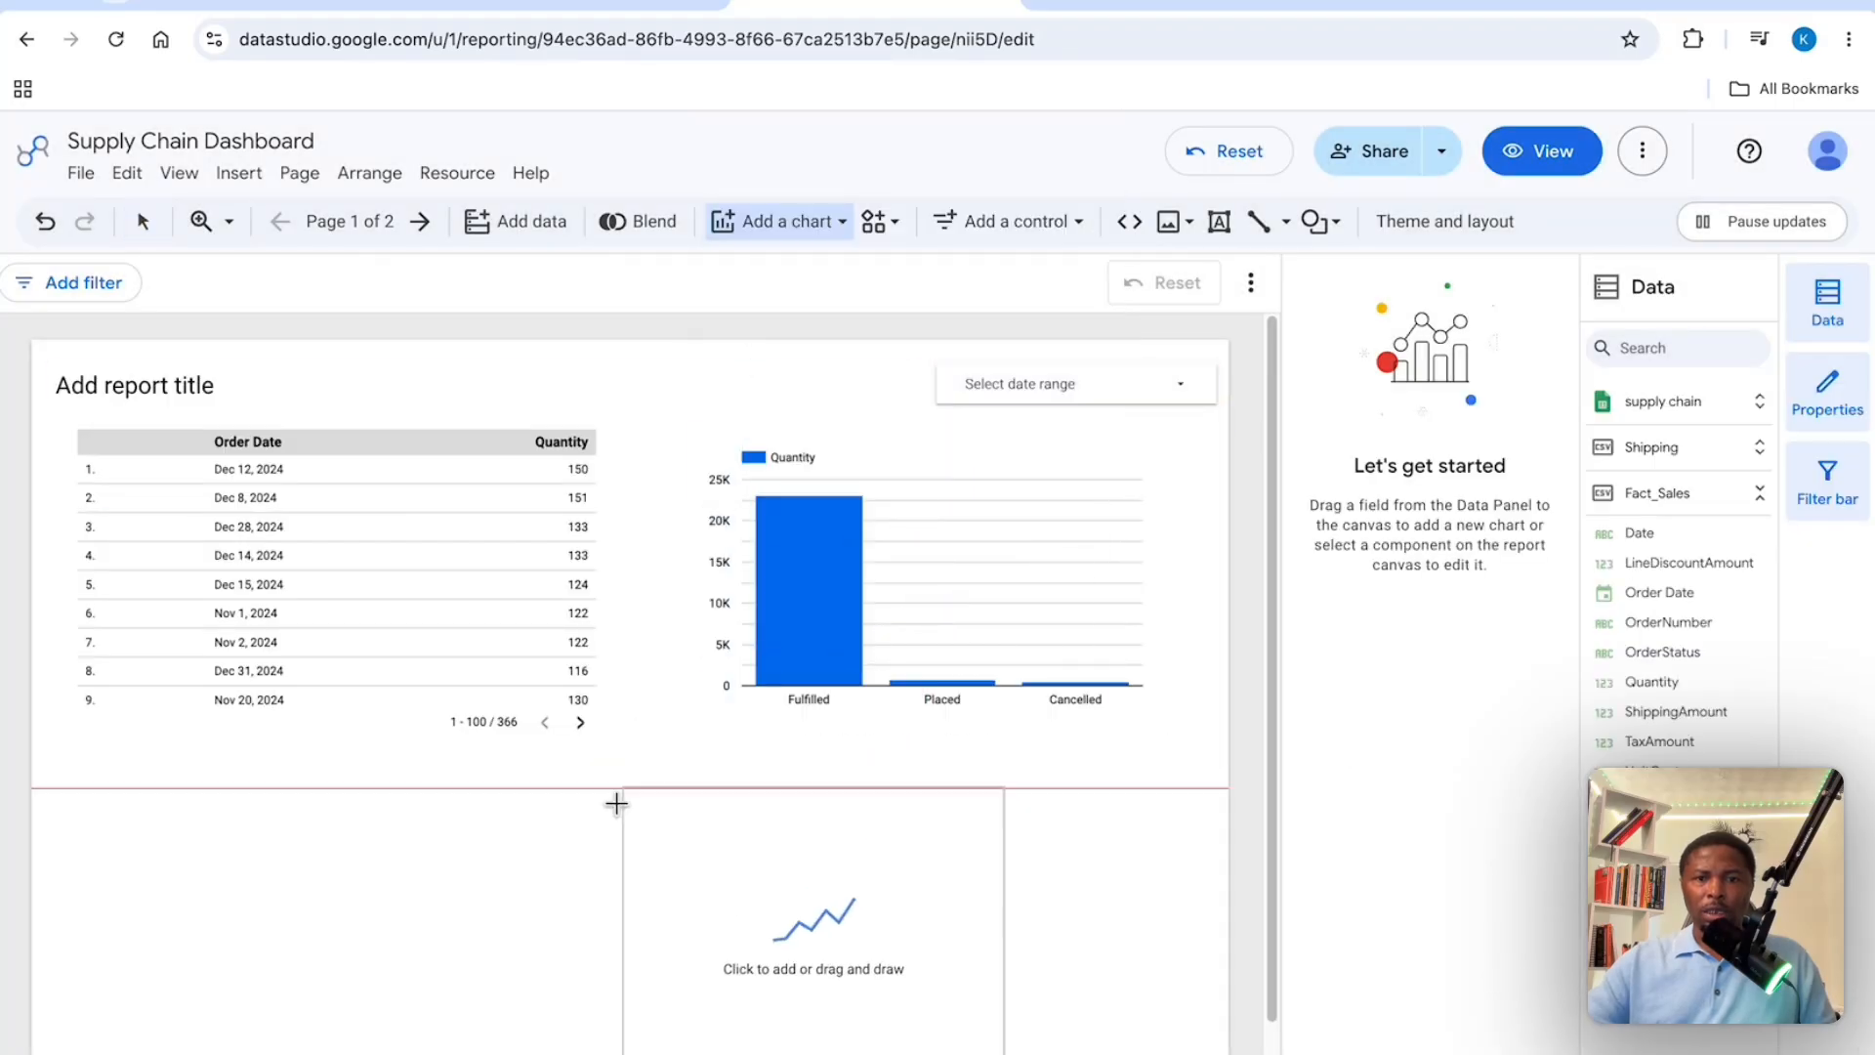
{"action": "left_click", "coordinate": [523, 774]}
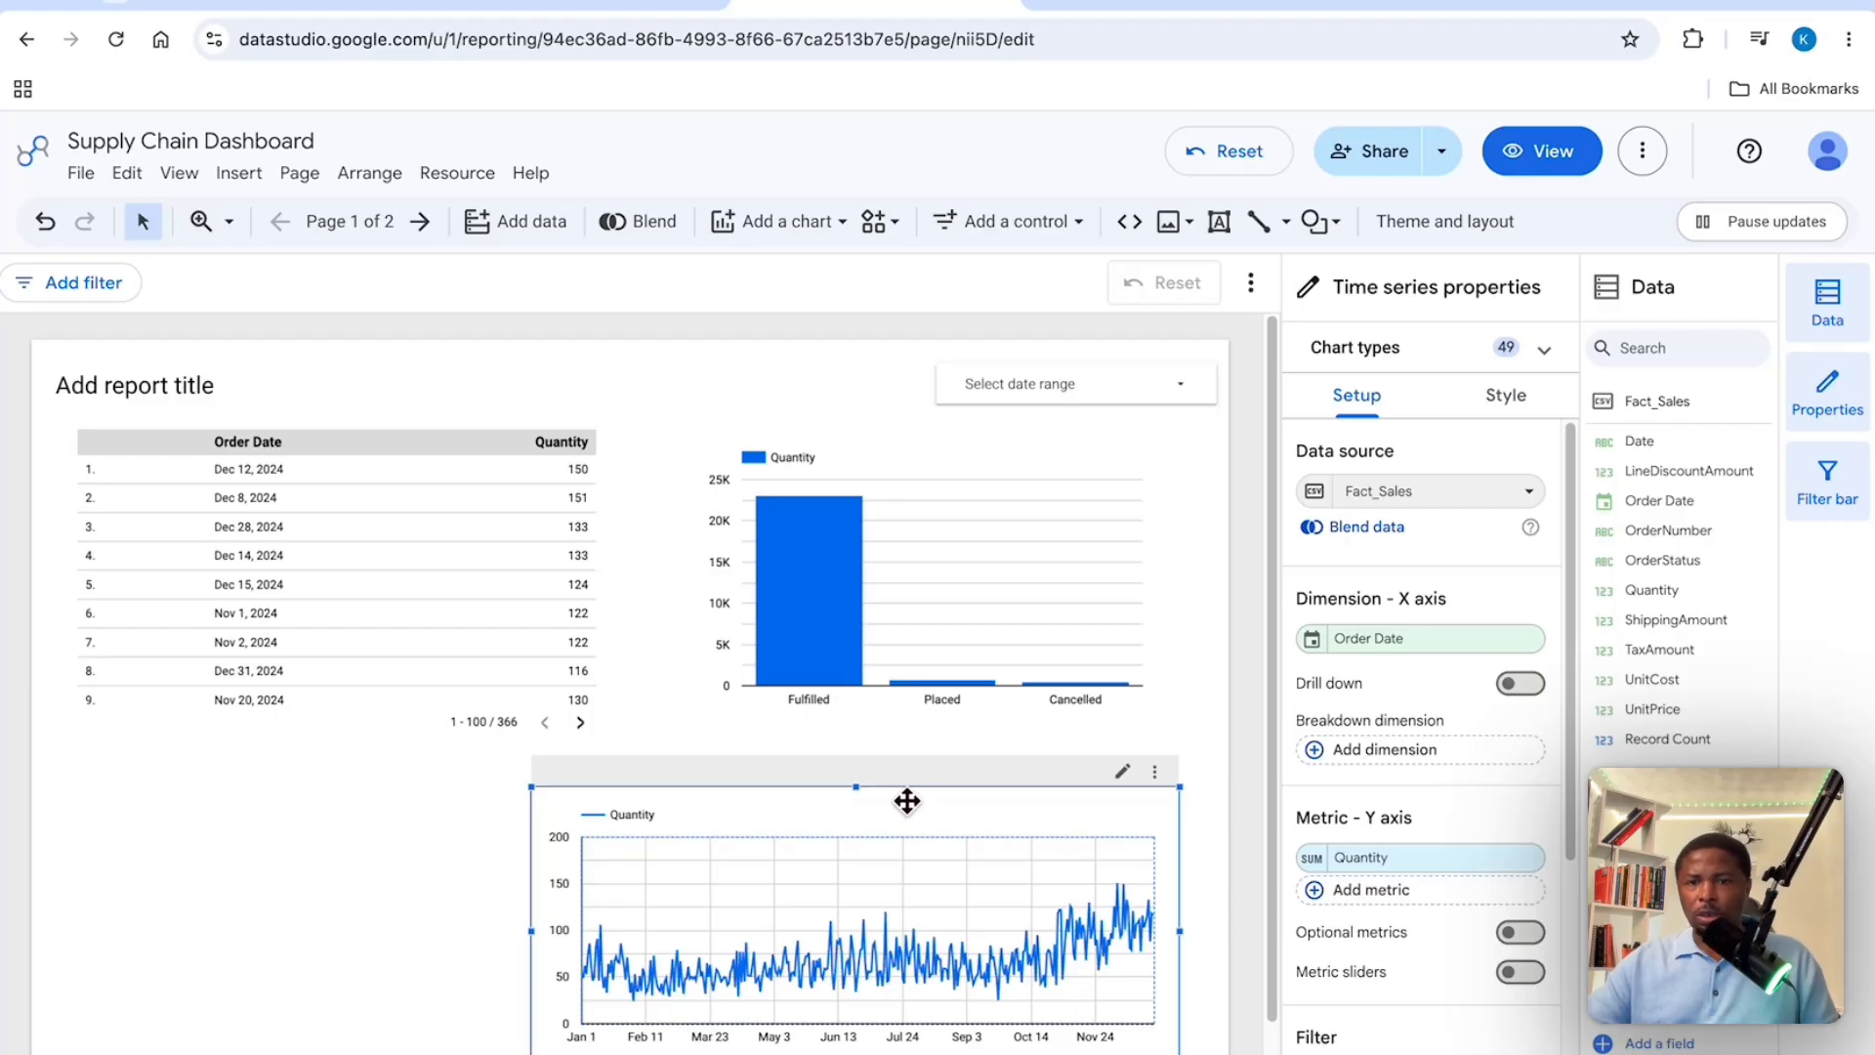
Check the data sources of the bar chart and table, and change the time series chart's data source to Shipping.
{"action": "left_click", "coordinate": [996, 460]}
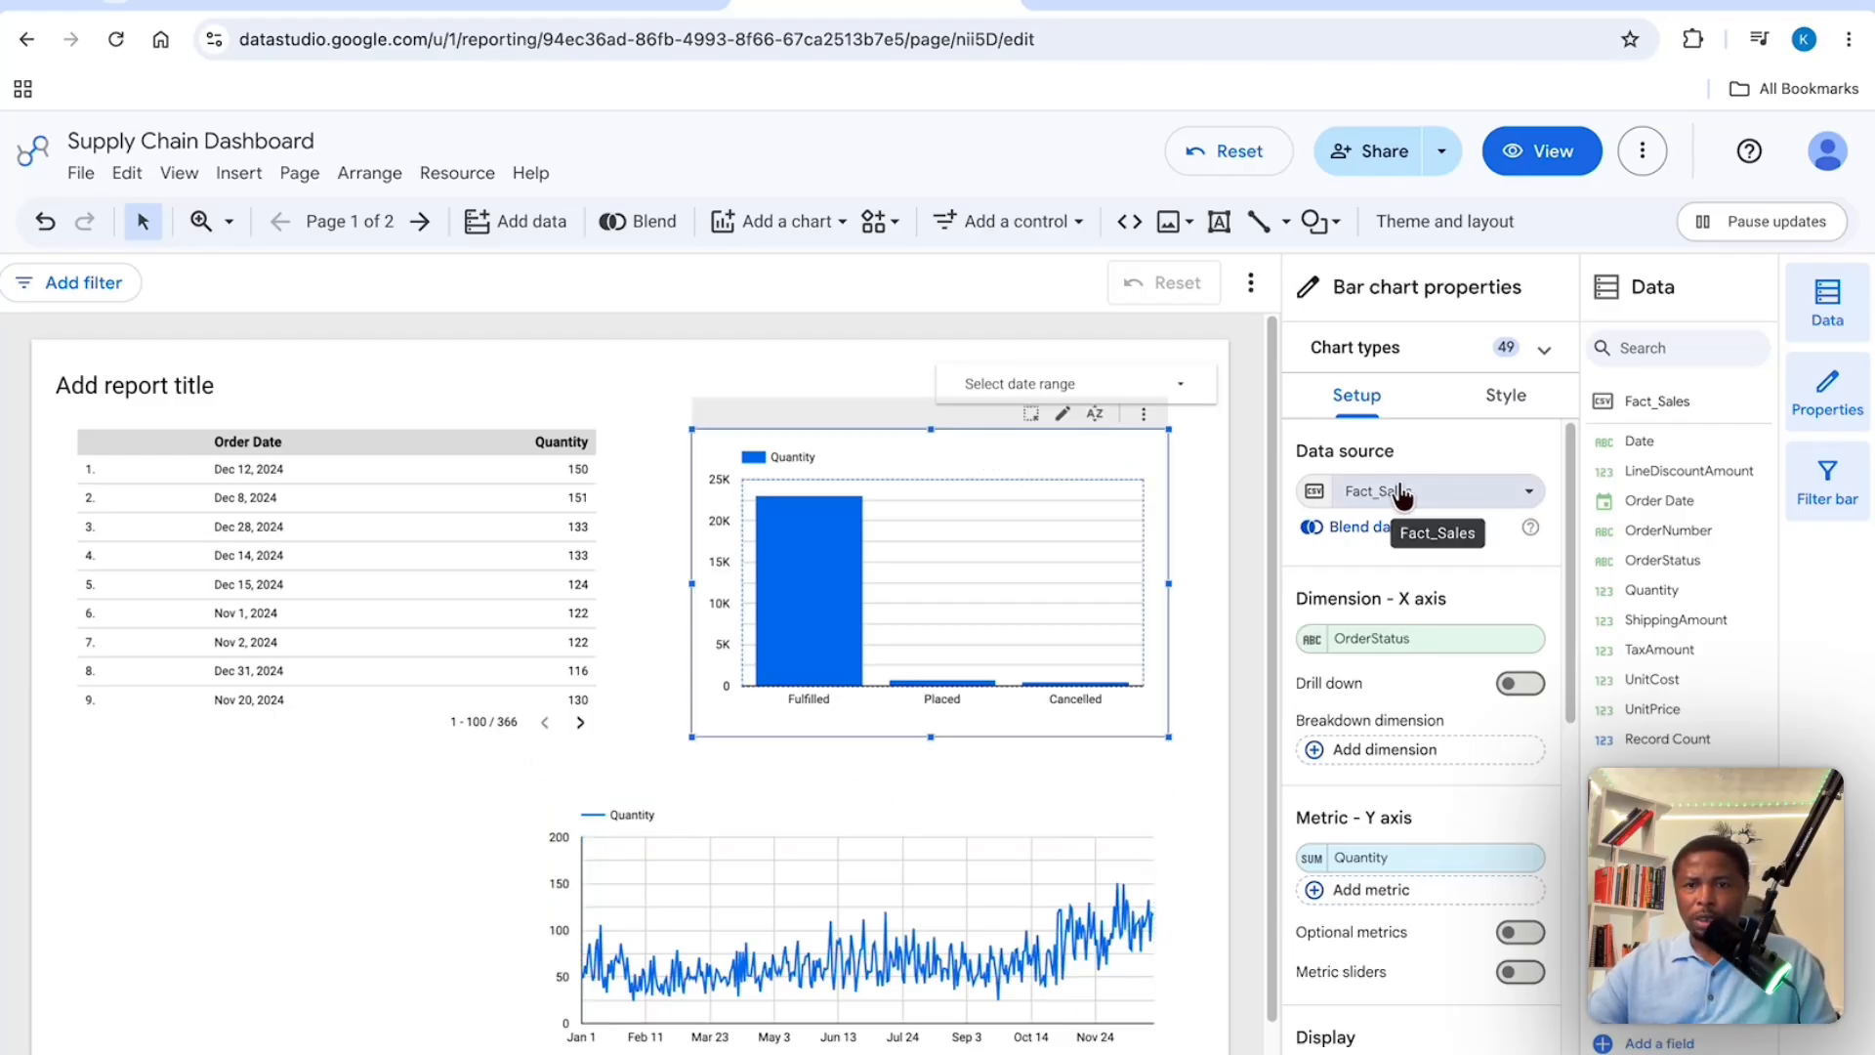
{"action": "left_click", "coordinate": [386, 433]}
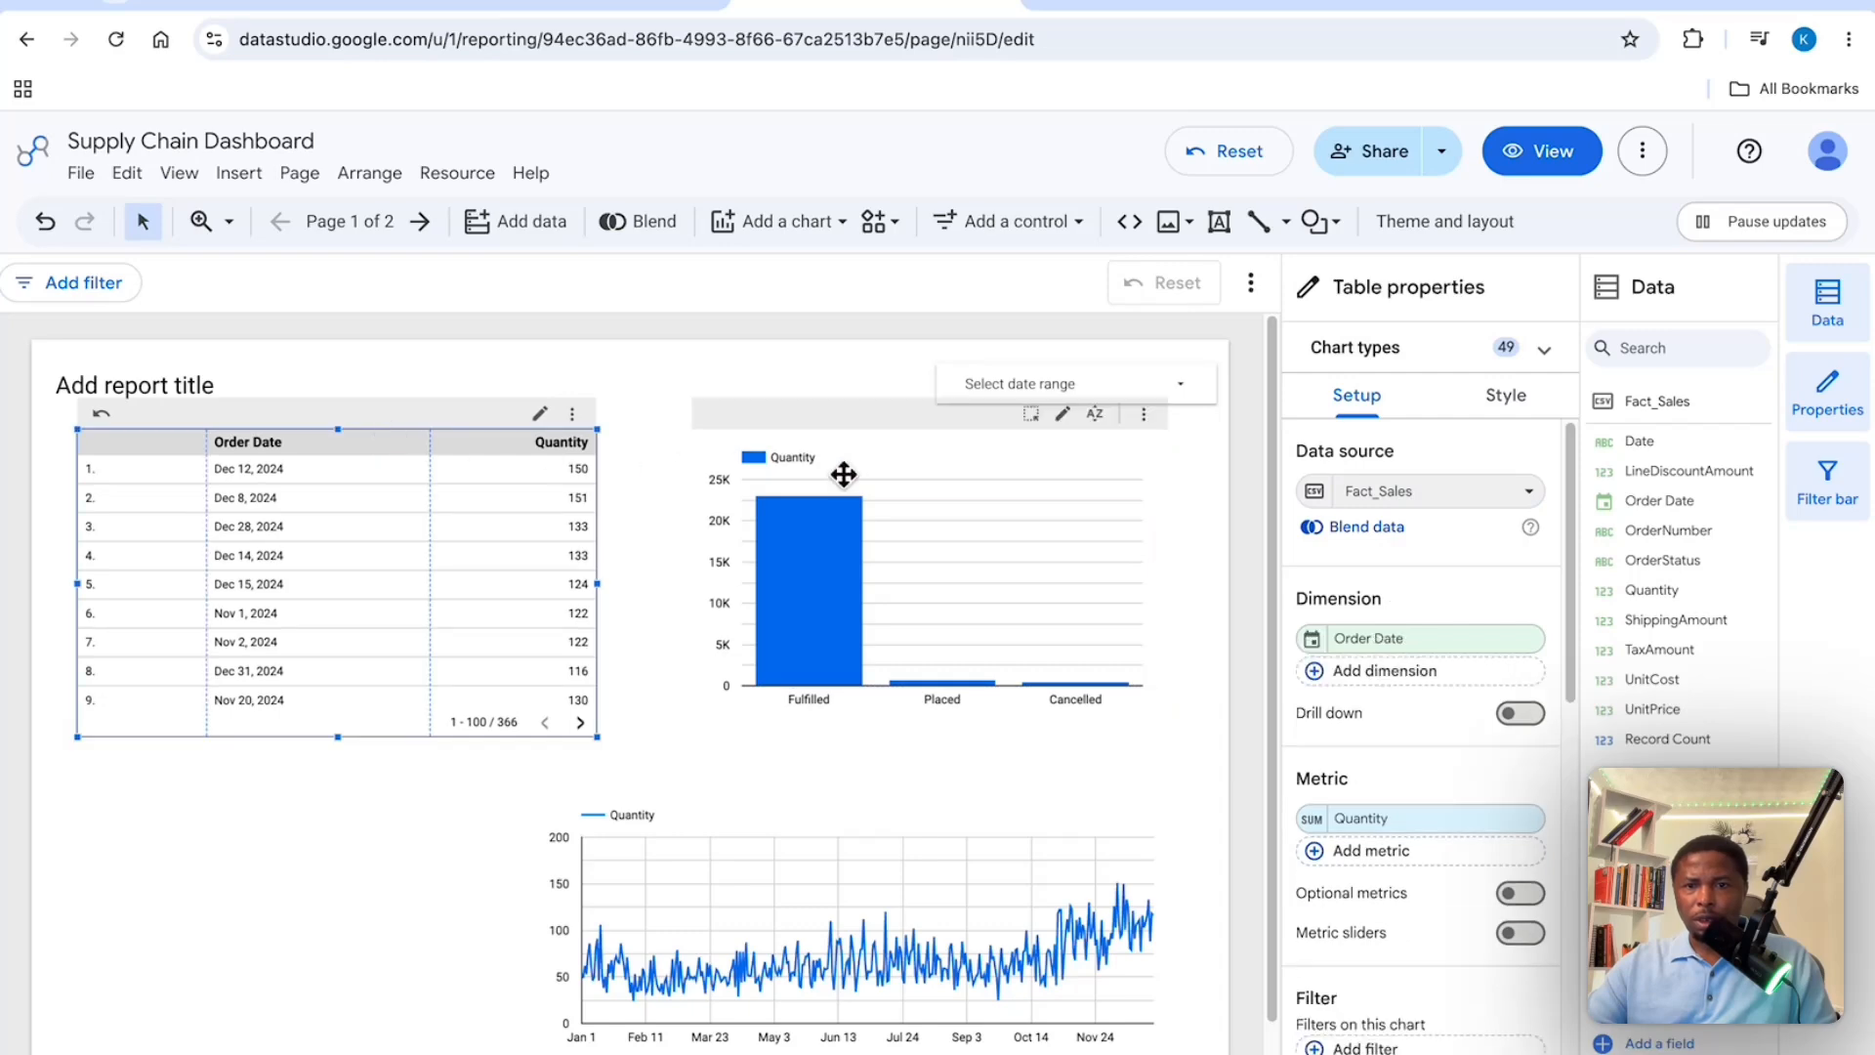
{"action": "left_click", "coordinate": [1084, 780]}
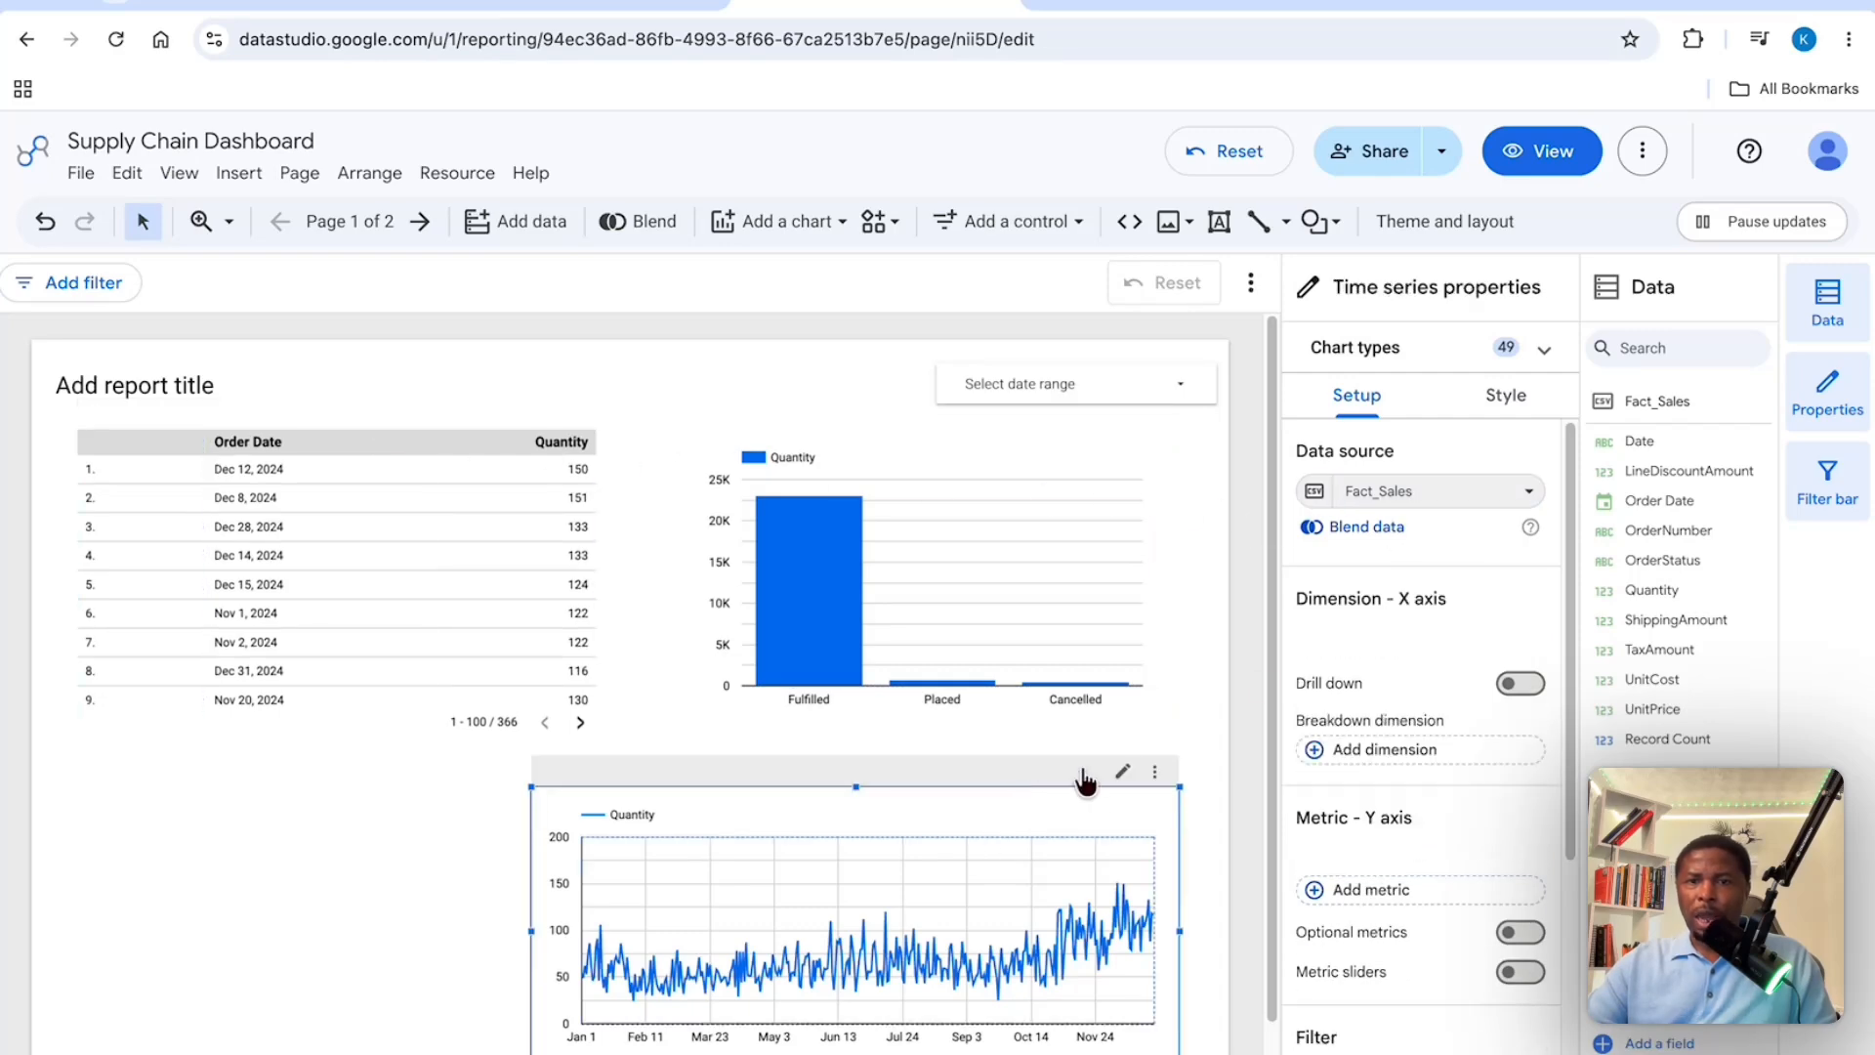
{"action": "left_click", "coordinate": [1424, 492]}
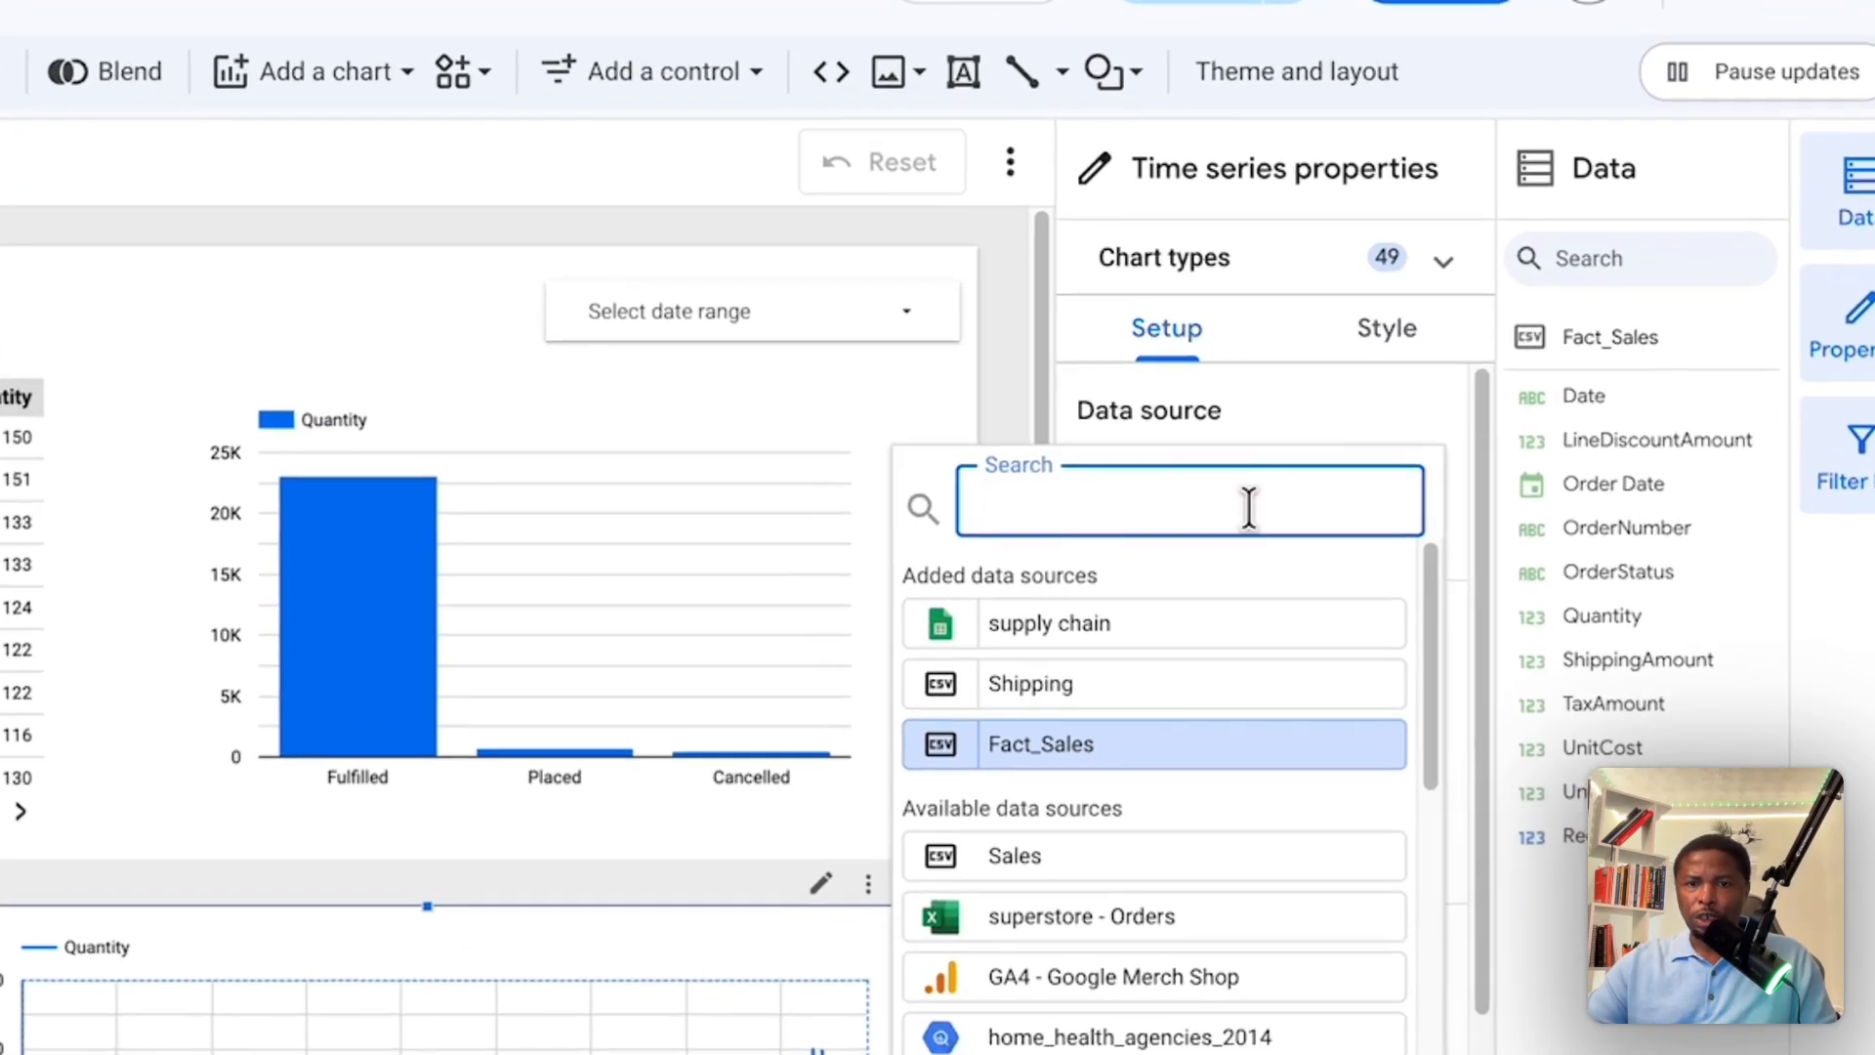
{"action": "left_click", "coordinate": [1196, 699]}
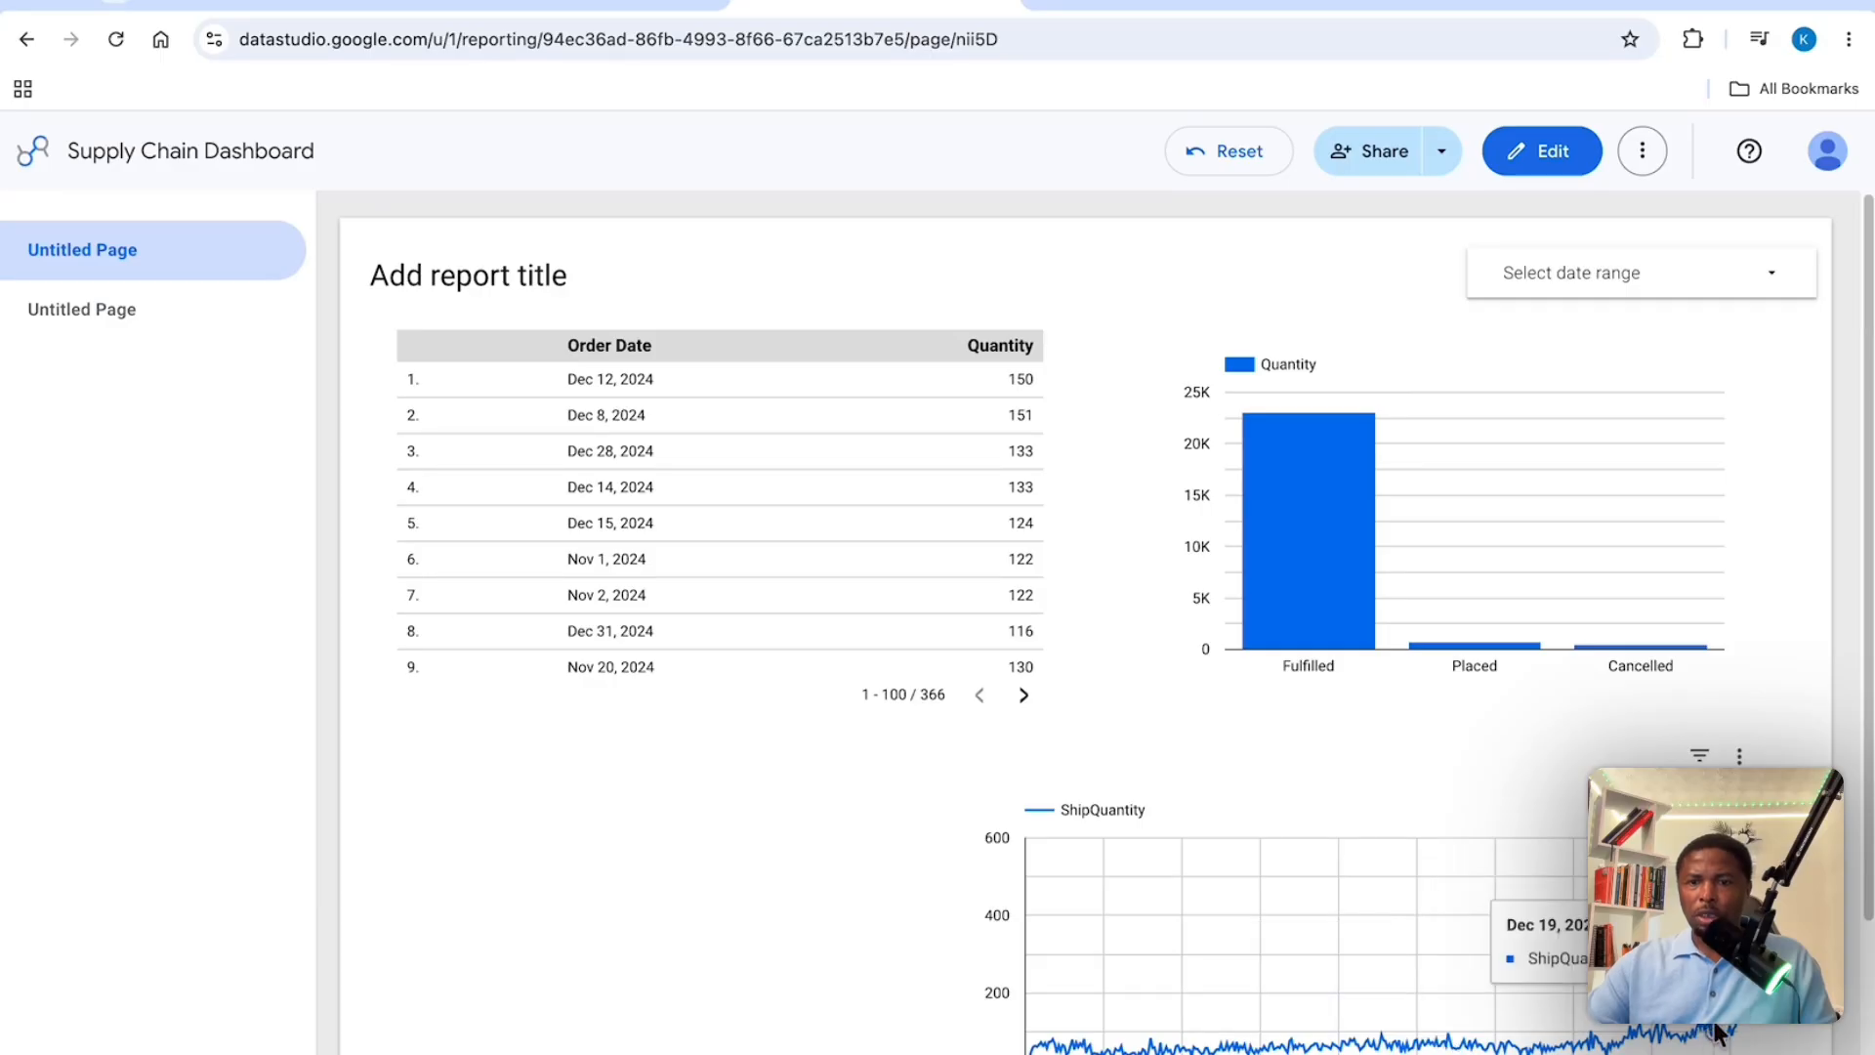
Check the time series chart's interaction settings and test cross-filtering in view mode with the Fulfilled bar, the Dec 15, 2024 row and the time series.
{"action": "left_click", "coordinate": [1552, 153]}
{"action": "left_click", "coordinate": [1033, 782]}
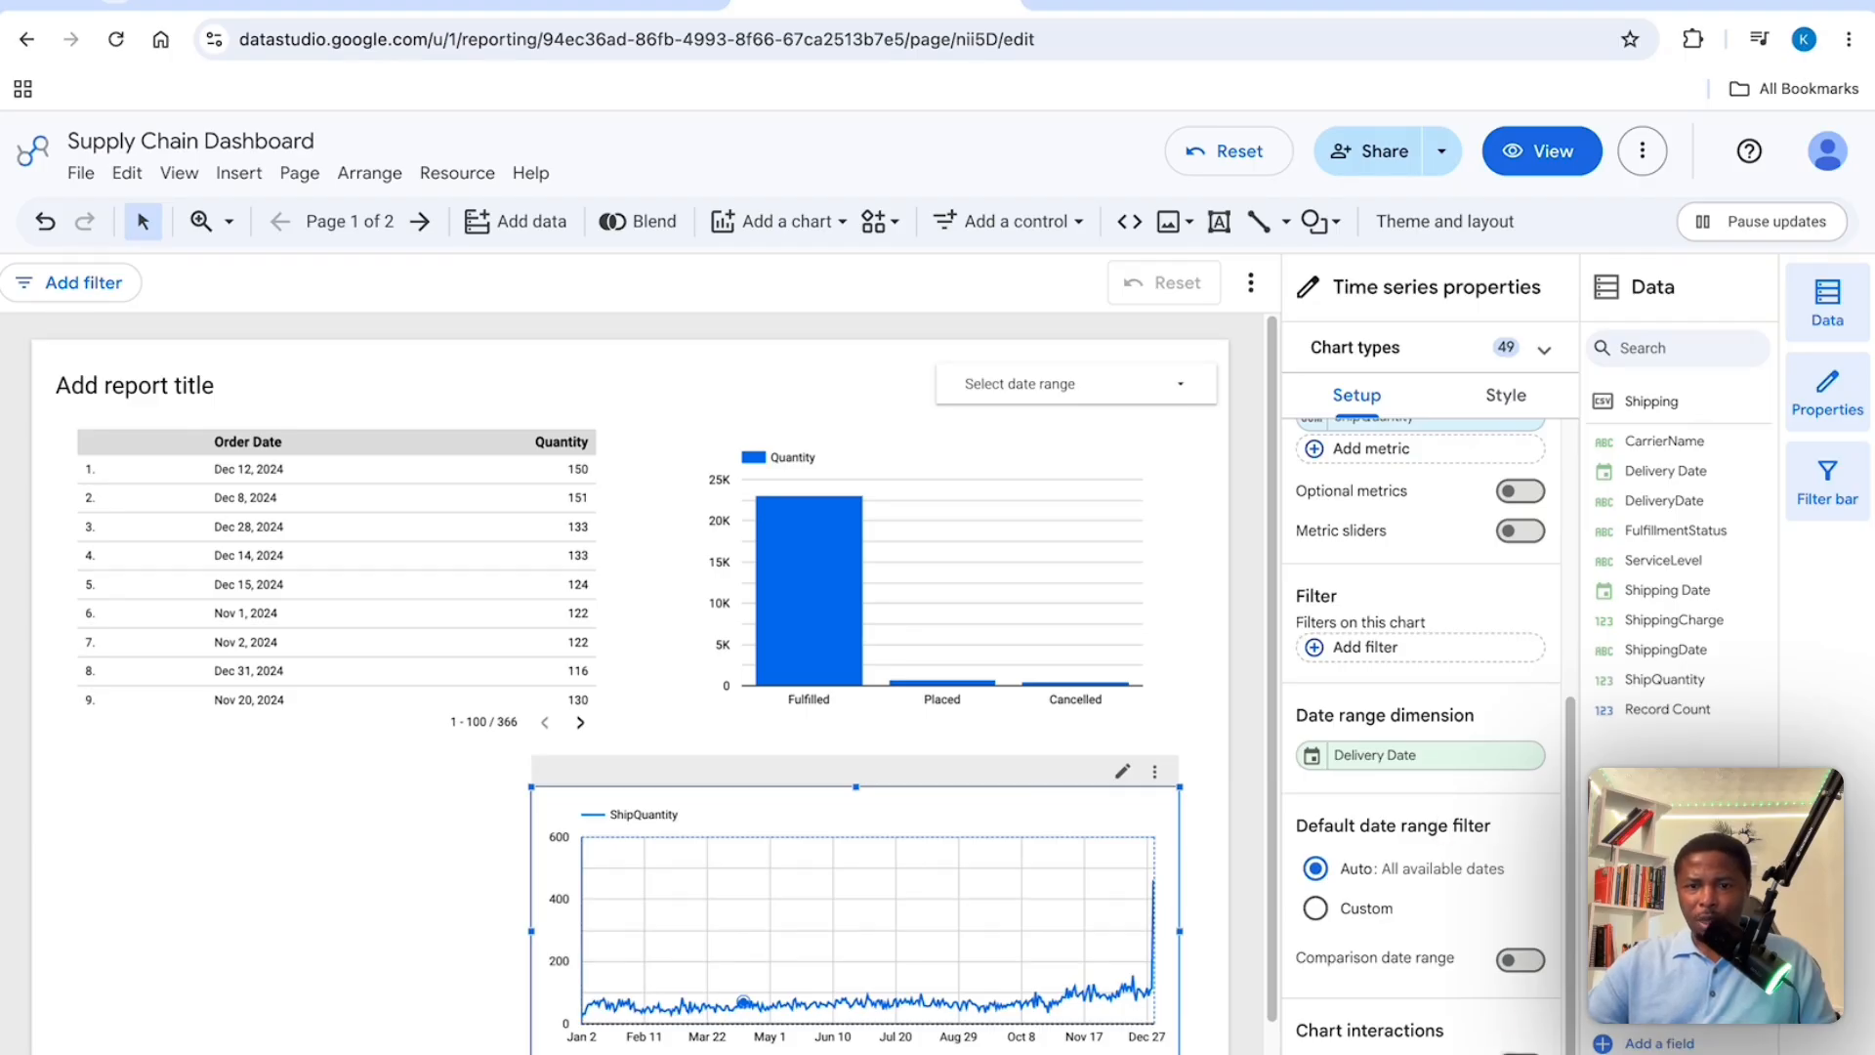
{"action": "left_click", "coordinate": [1548, 156]}
{"action": "left_click", "coordinate": [1310, 495]}
{"action": "left_click", "coordinate": [1367, 512]}
{"action": "left_click", "coordinate": [600, 527]}
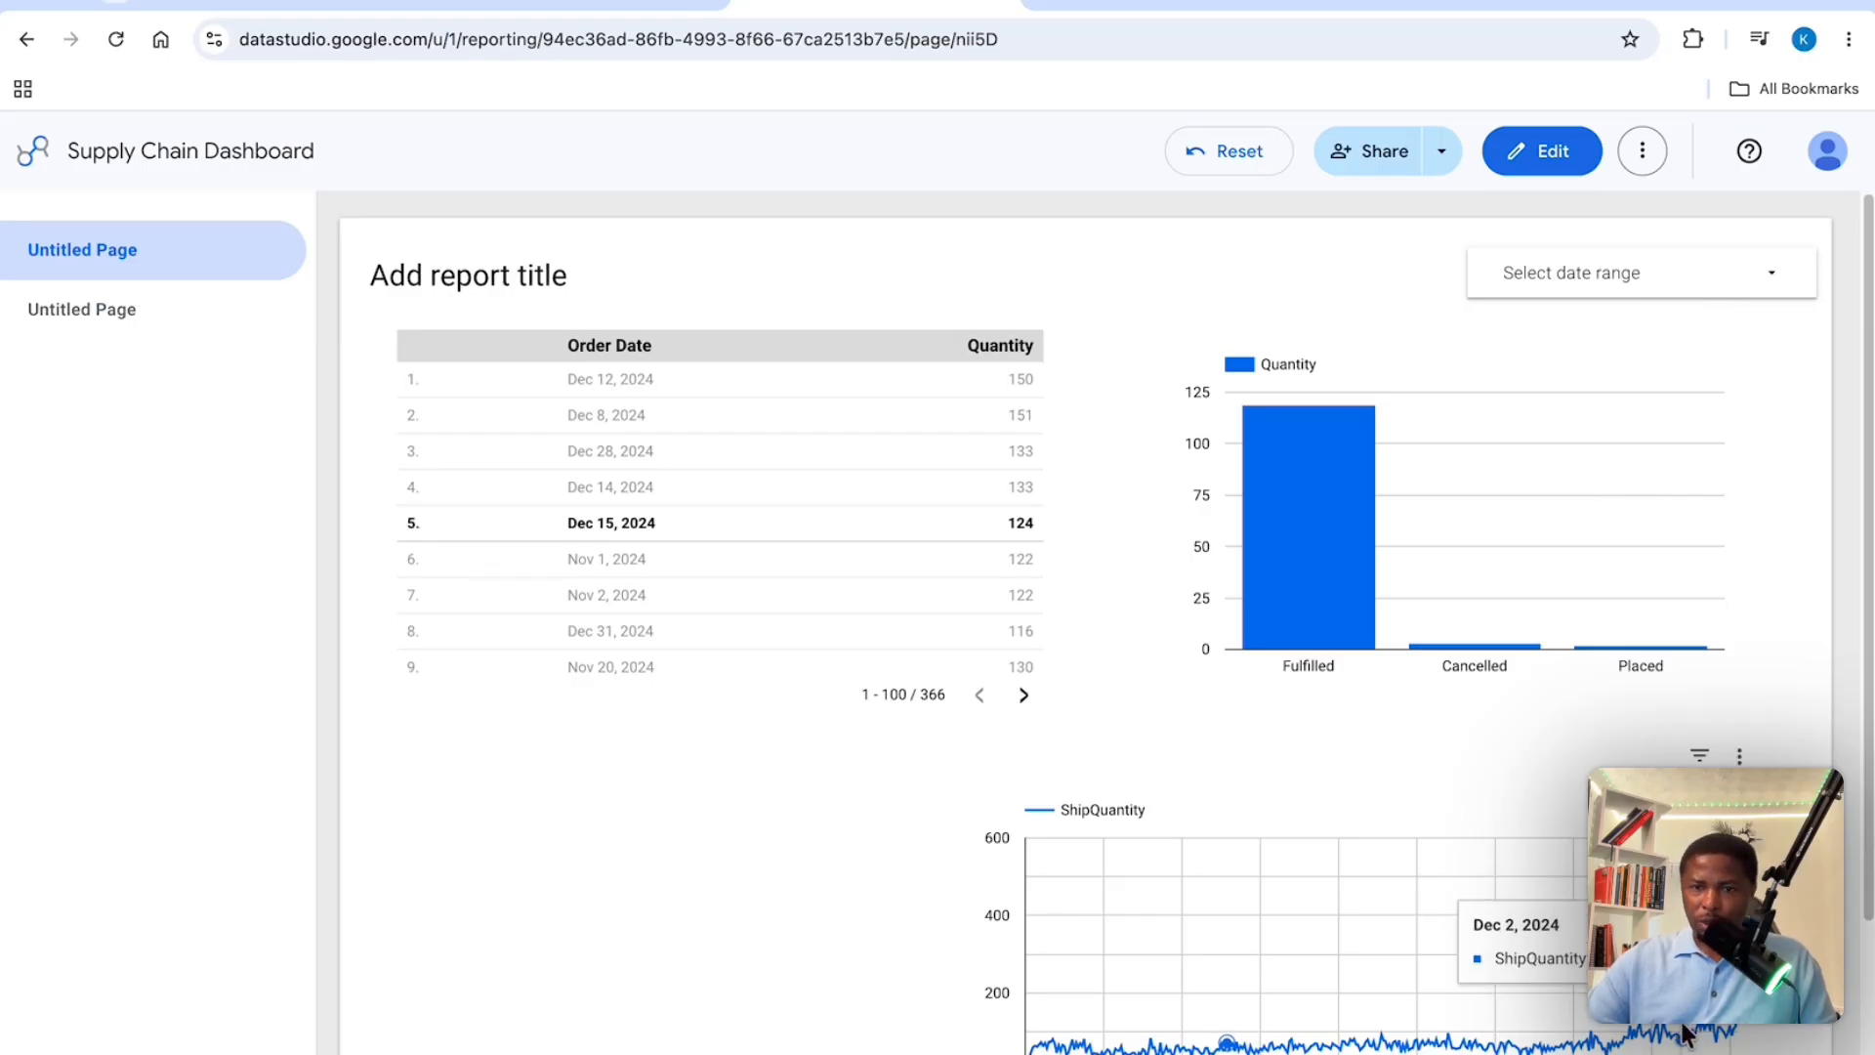
{"action": "left_click", "coordinate": [619, 527]}
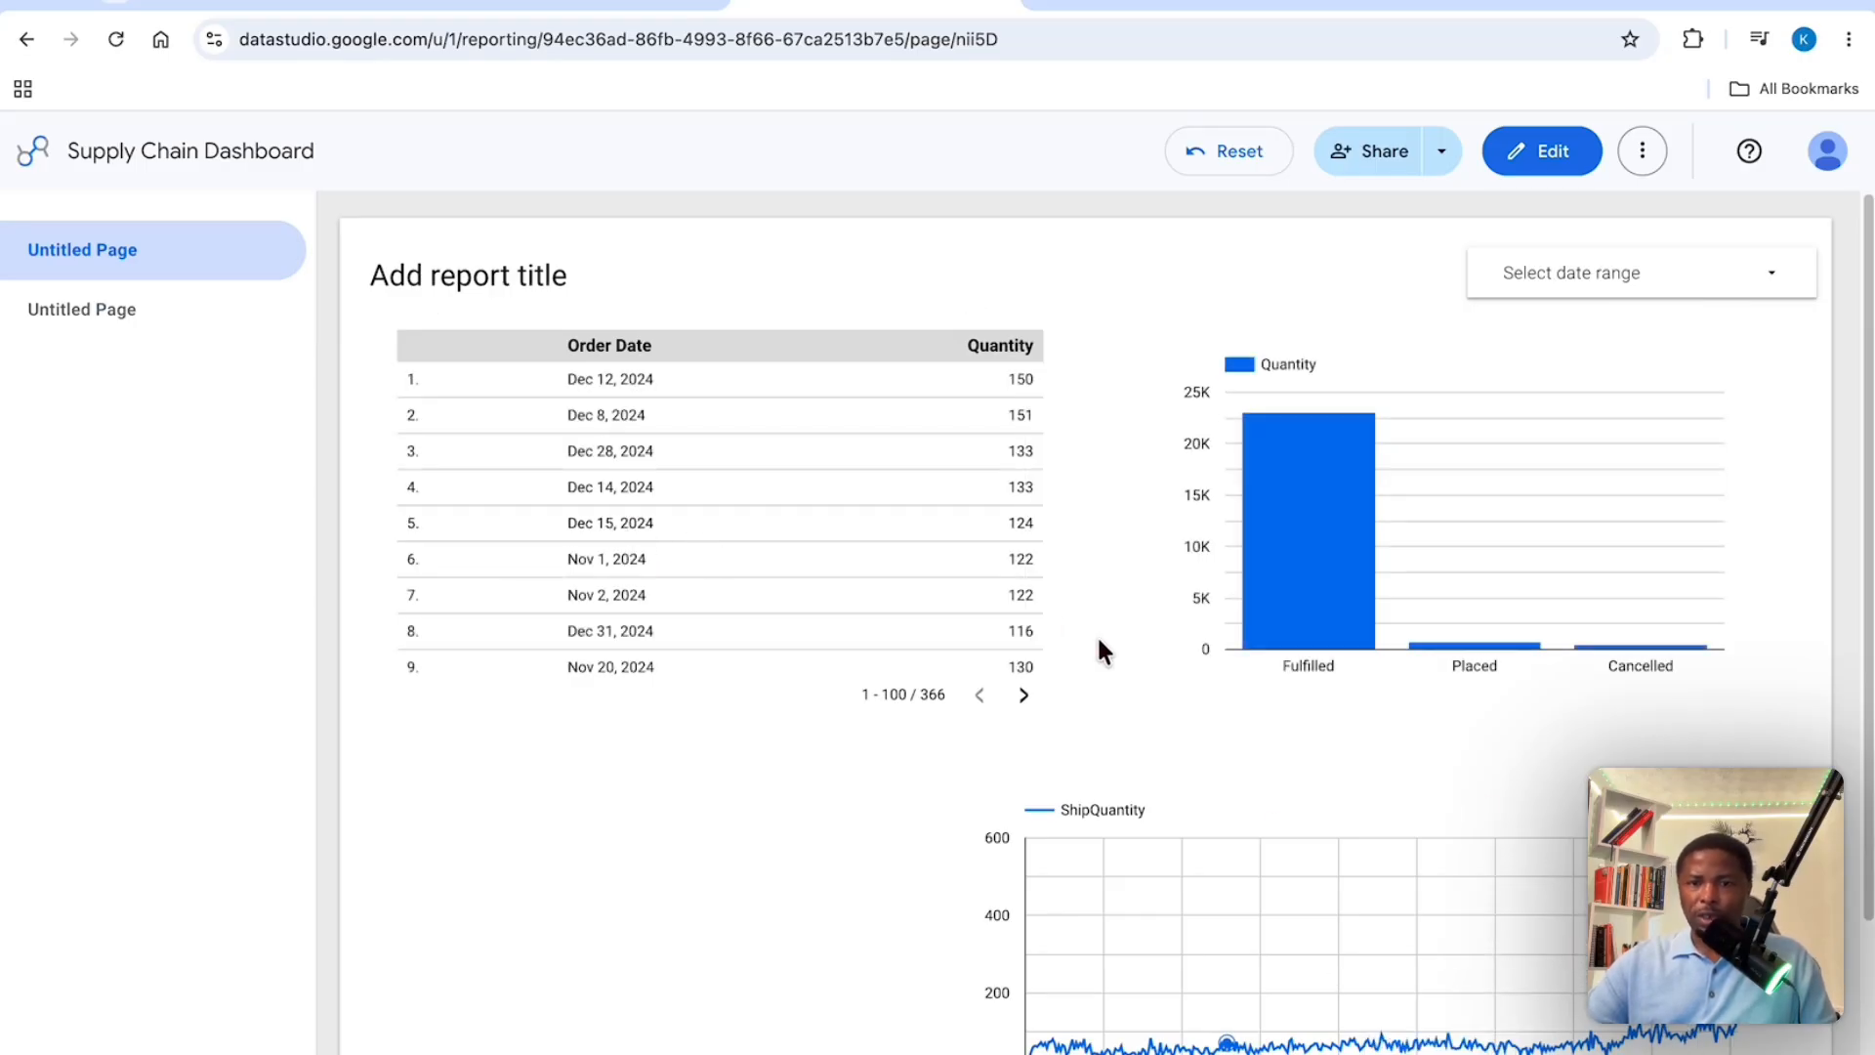
{"action": "left_click", "coordinate": [1579, 1045]}
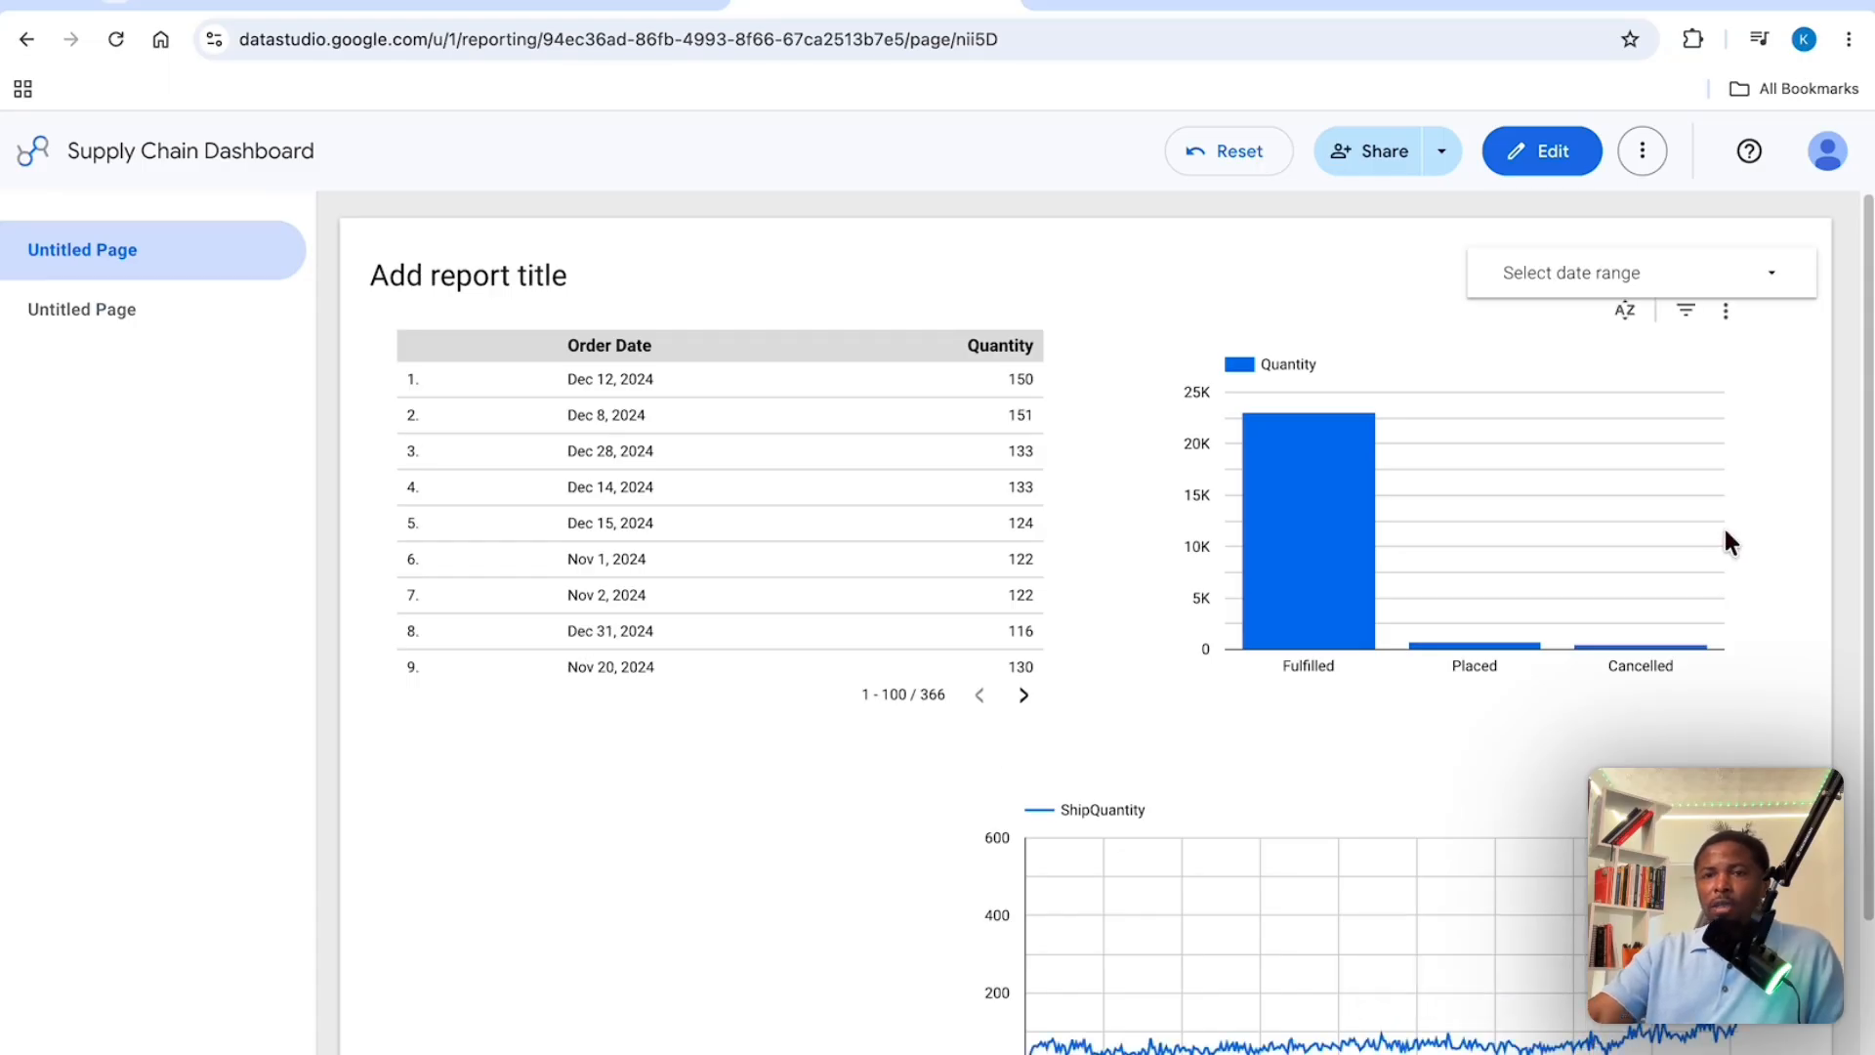
Return to edit mode and compare the data source, dimension and metric of the time series chart with those of the table.
{"action": "left_click", "coordinate": [1540, 164]}
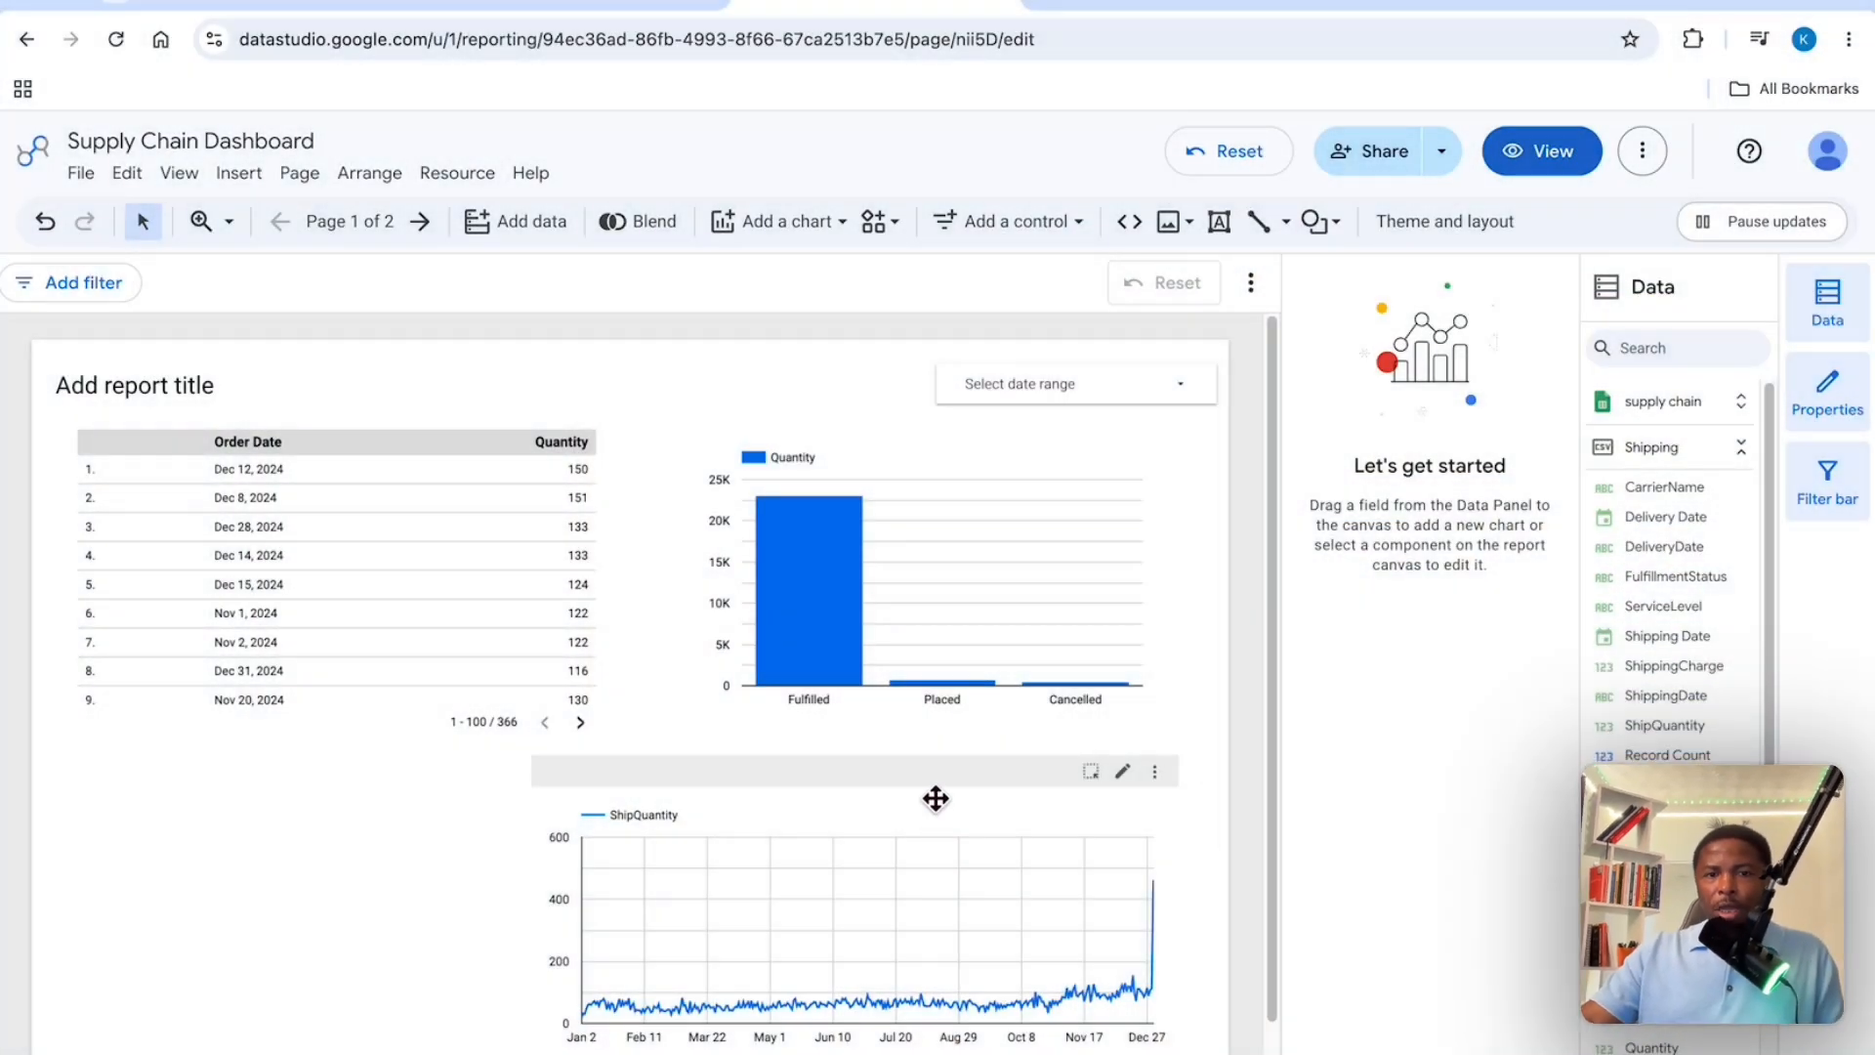
{"action": "left_click", "coordinate": [937, 795]}
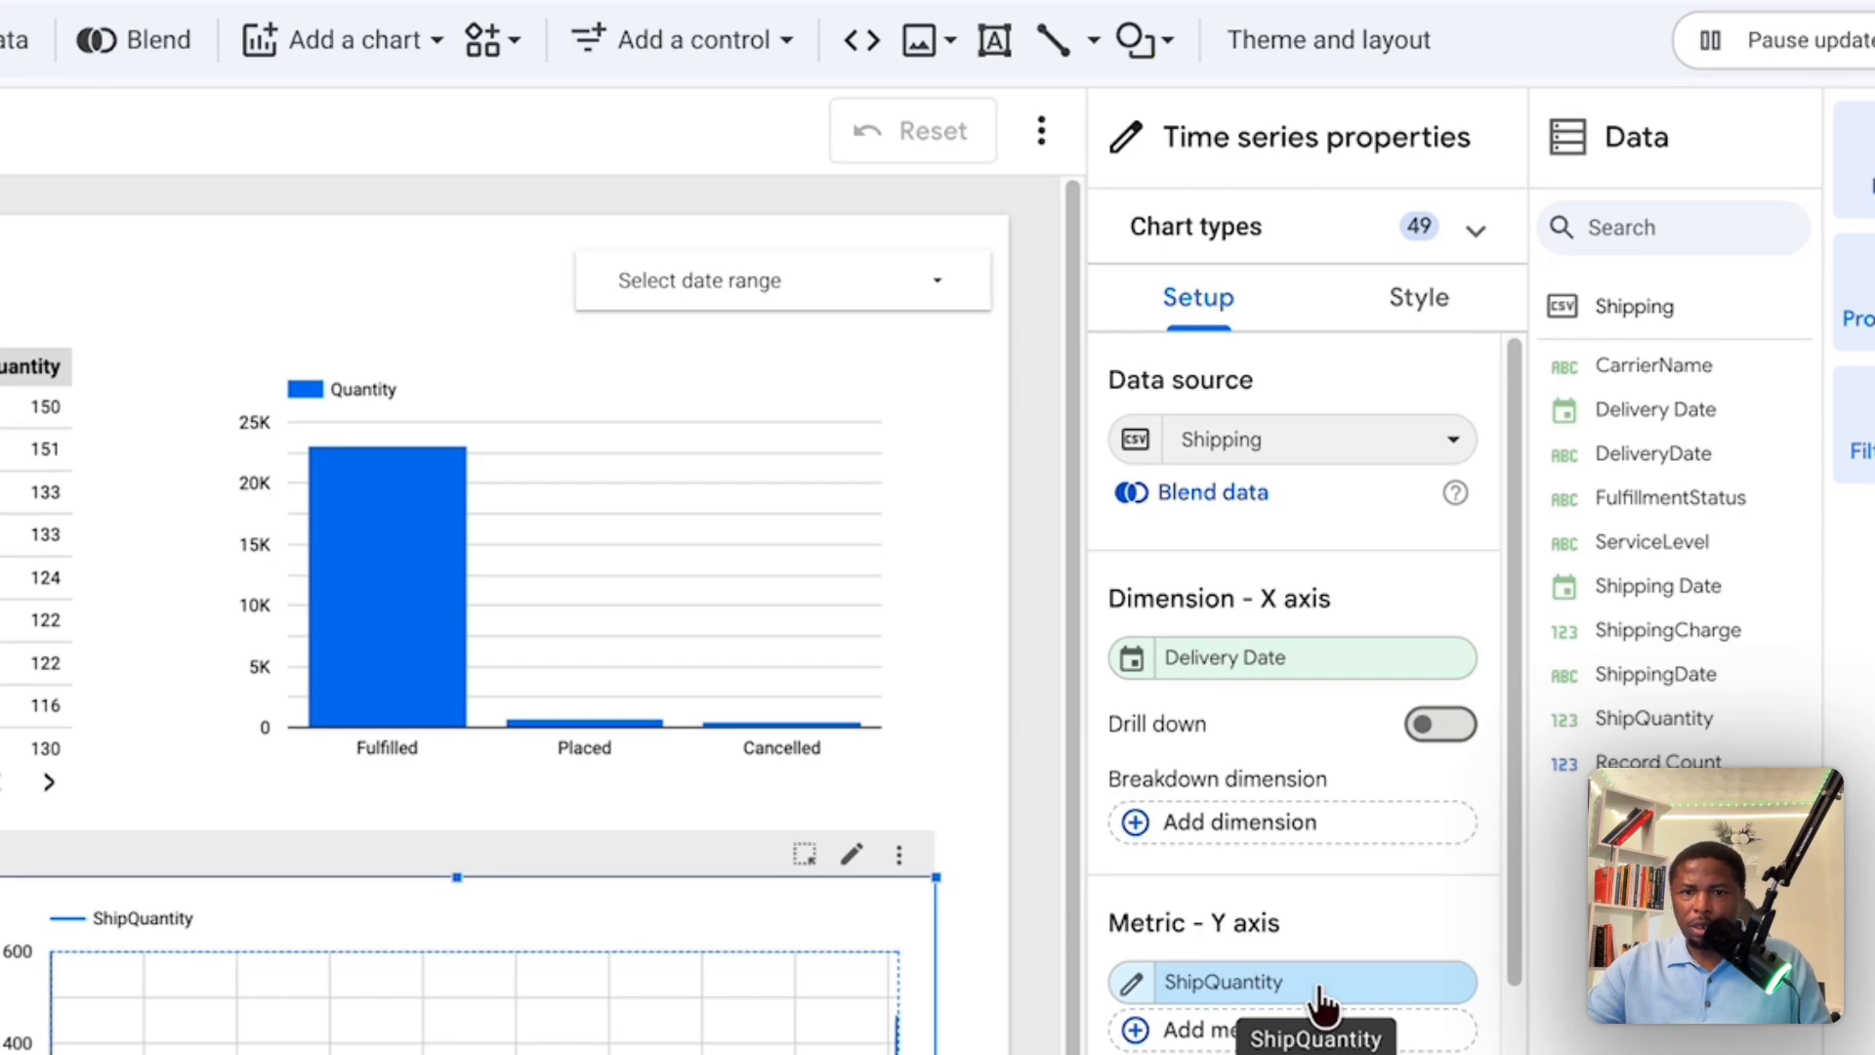
{"action": "left_click", "coordinate": [7, 576]}
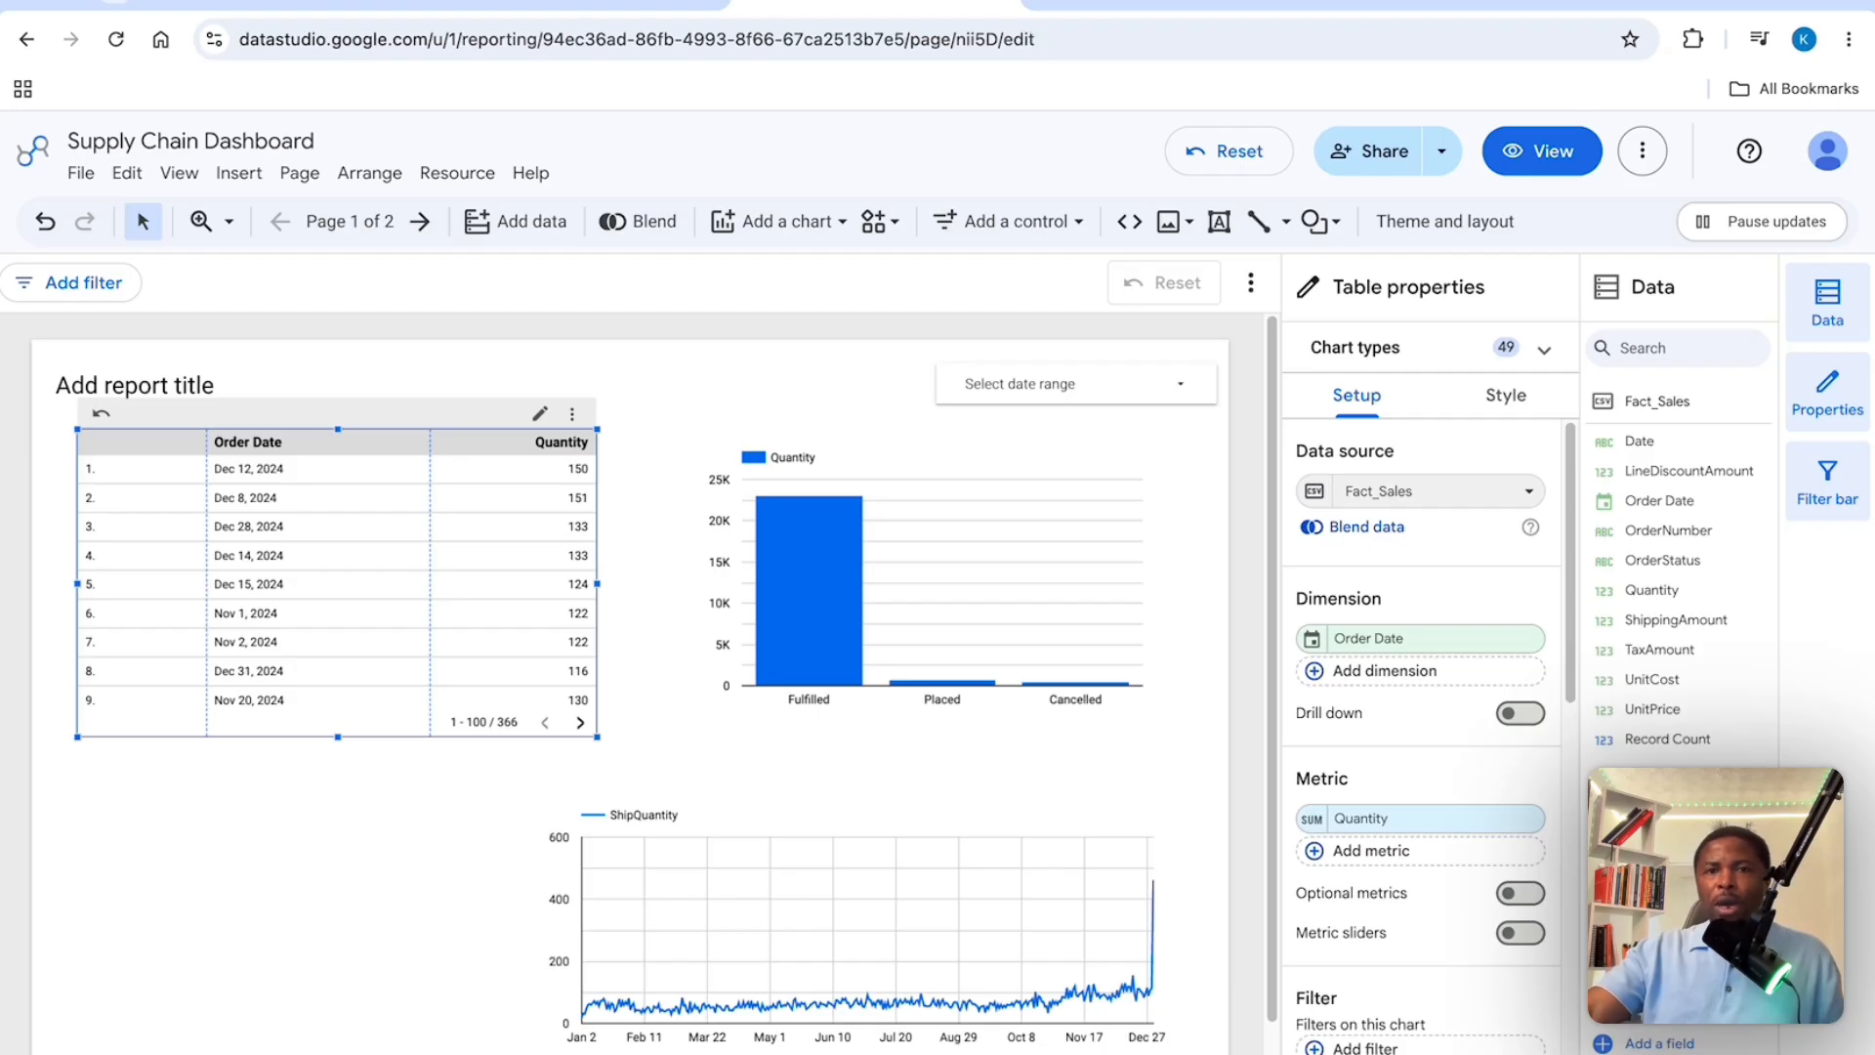
Switch to the "Filter across data sources" documentation page, read its section on overriding a field name or ID, and return to the report.
{"action": "left_click", "coordinate": [1185, 5]}
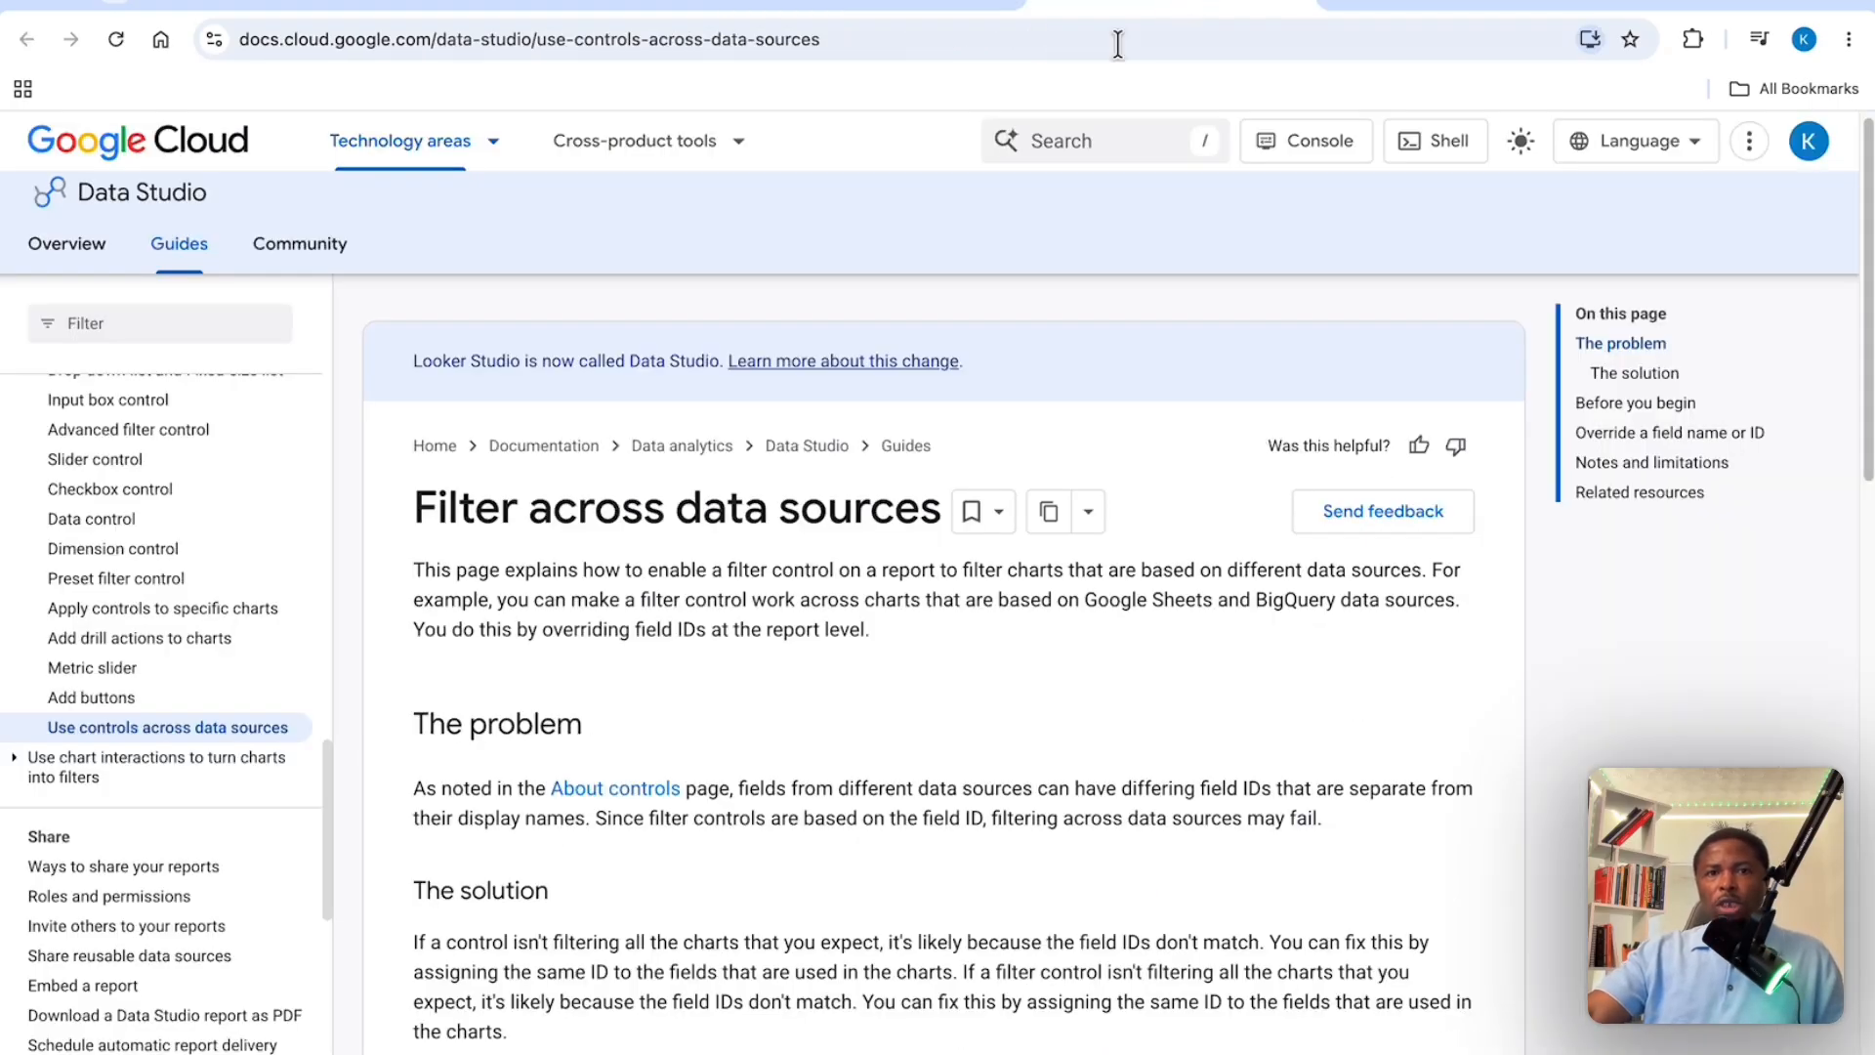
{"action": "scroll", "coordinate": [937, 635], "scroll_direction": "down", "scroll_amount": 12}
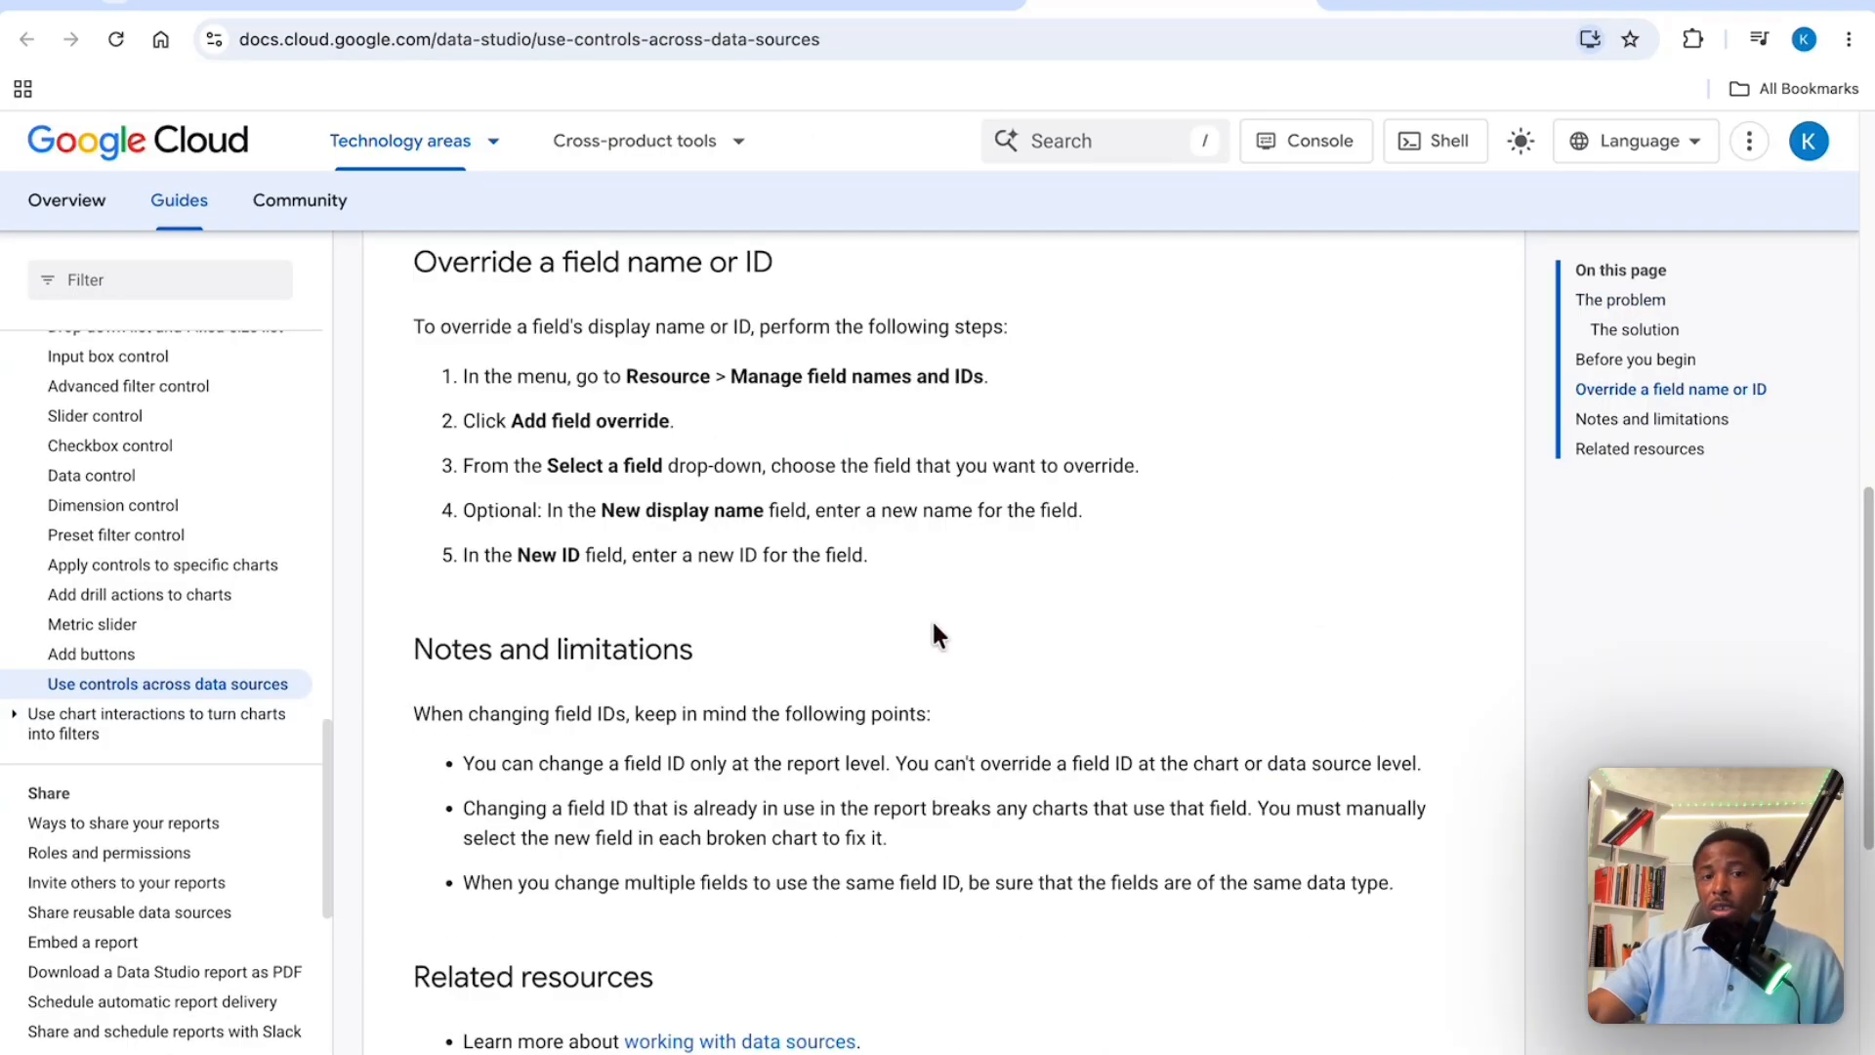
{"action": "key", "text": "ctrl+shift+Tab"}
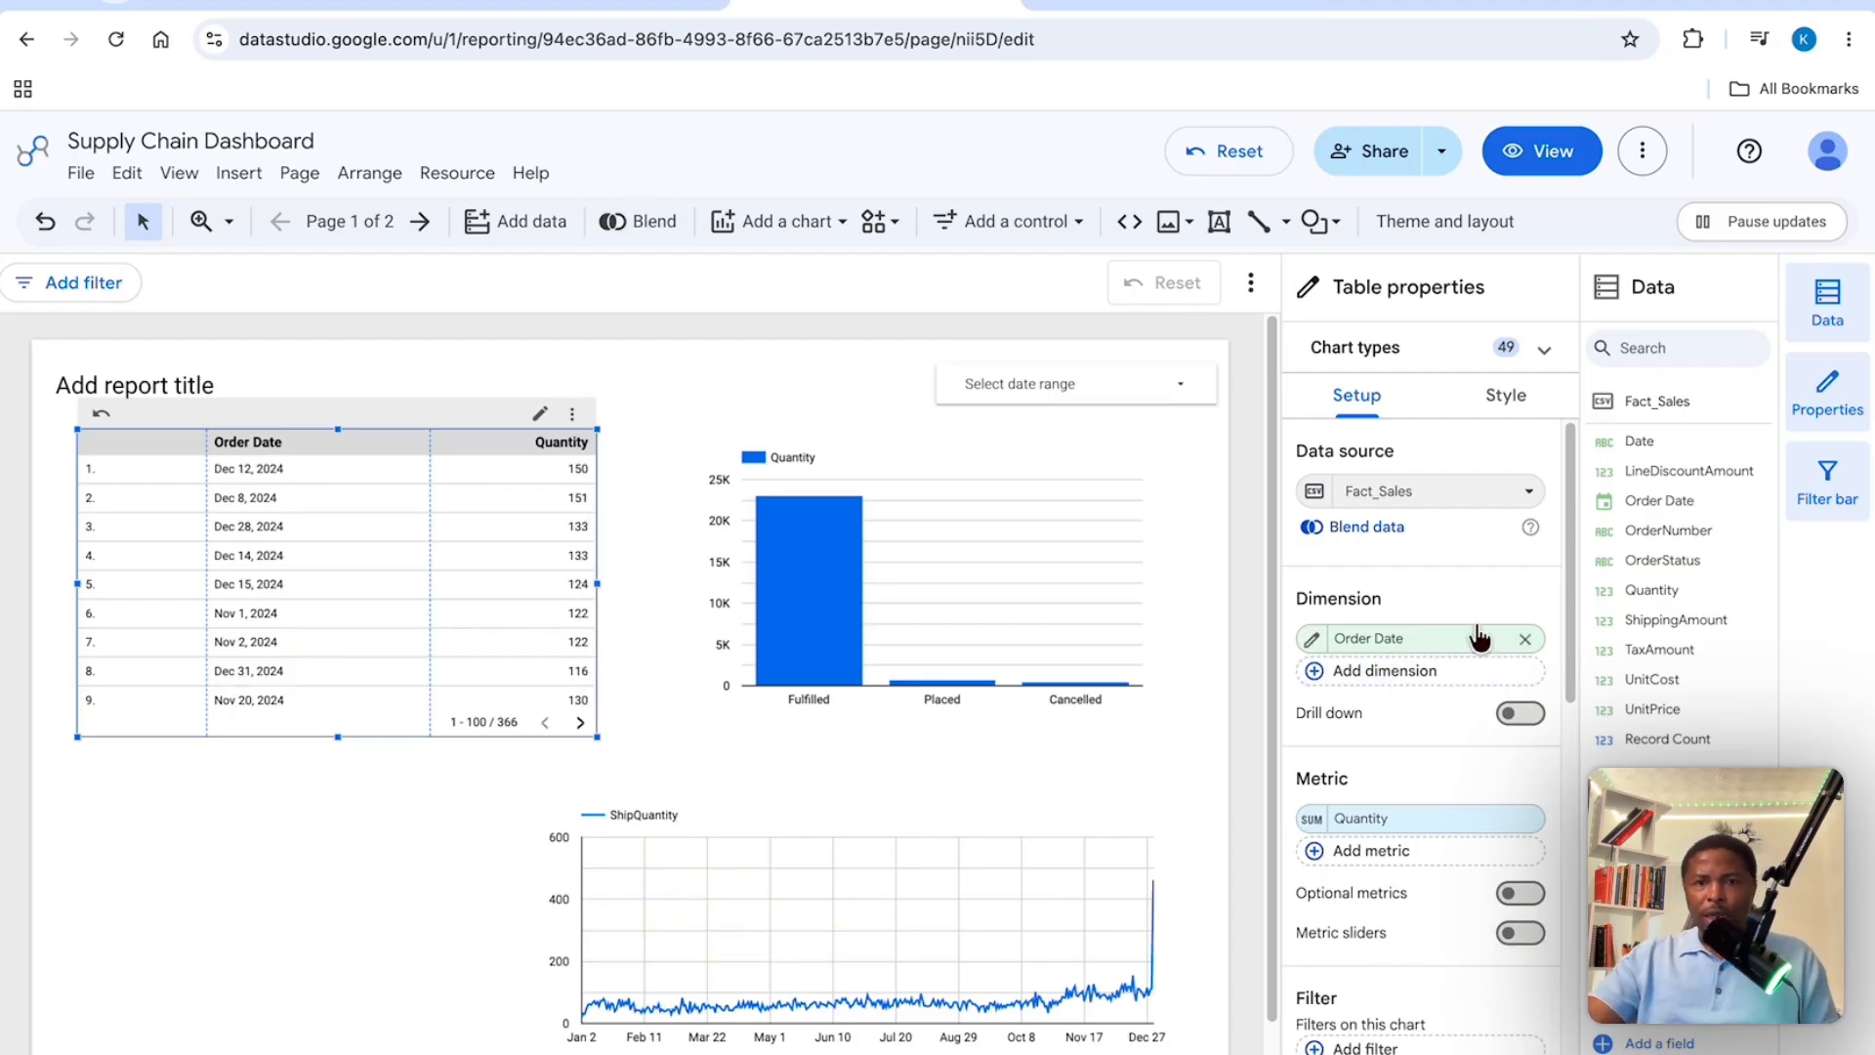
Check the date dimensions of the time series chart and the table, and open the report's field names and IDs management.
{"action": "left_click", "coordinate": [782, 784]}
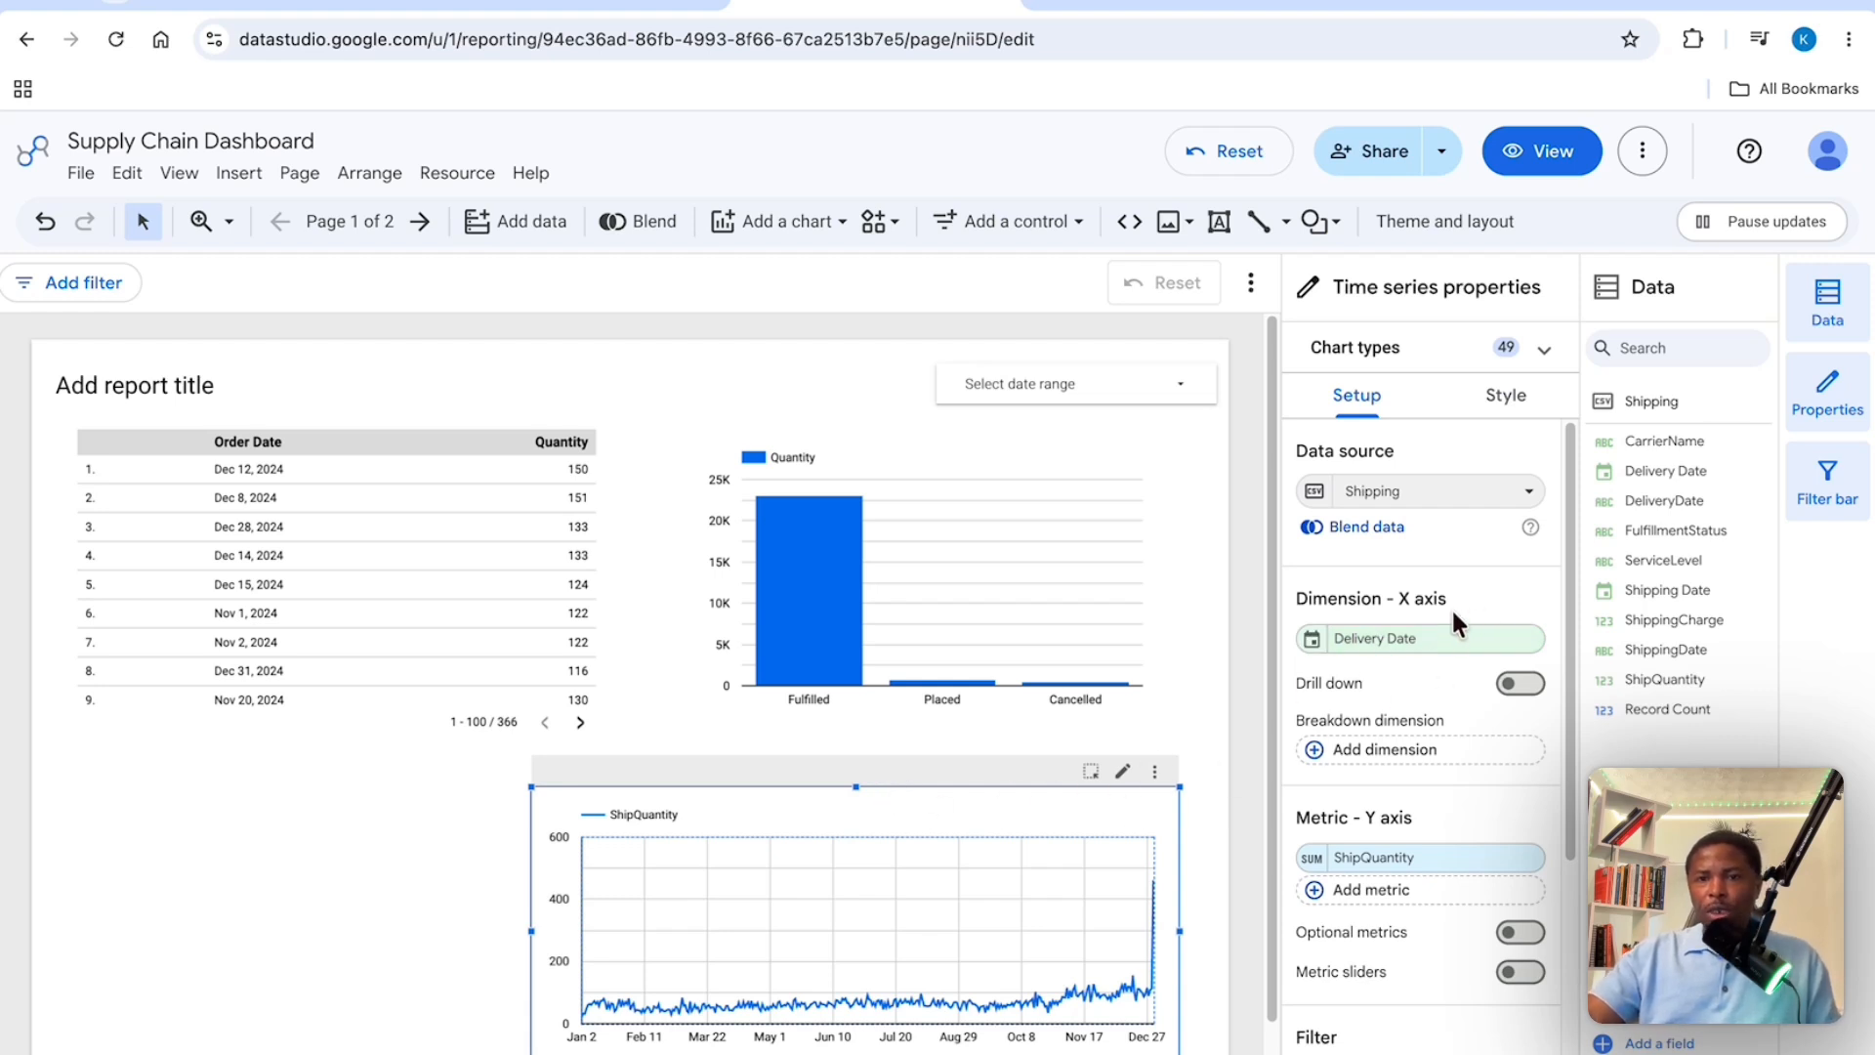
{"action": "left_click", "coordinate": [379, 422]}
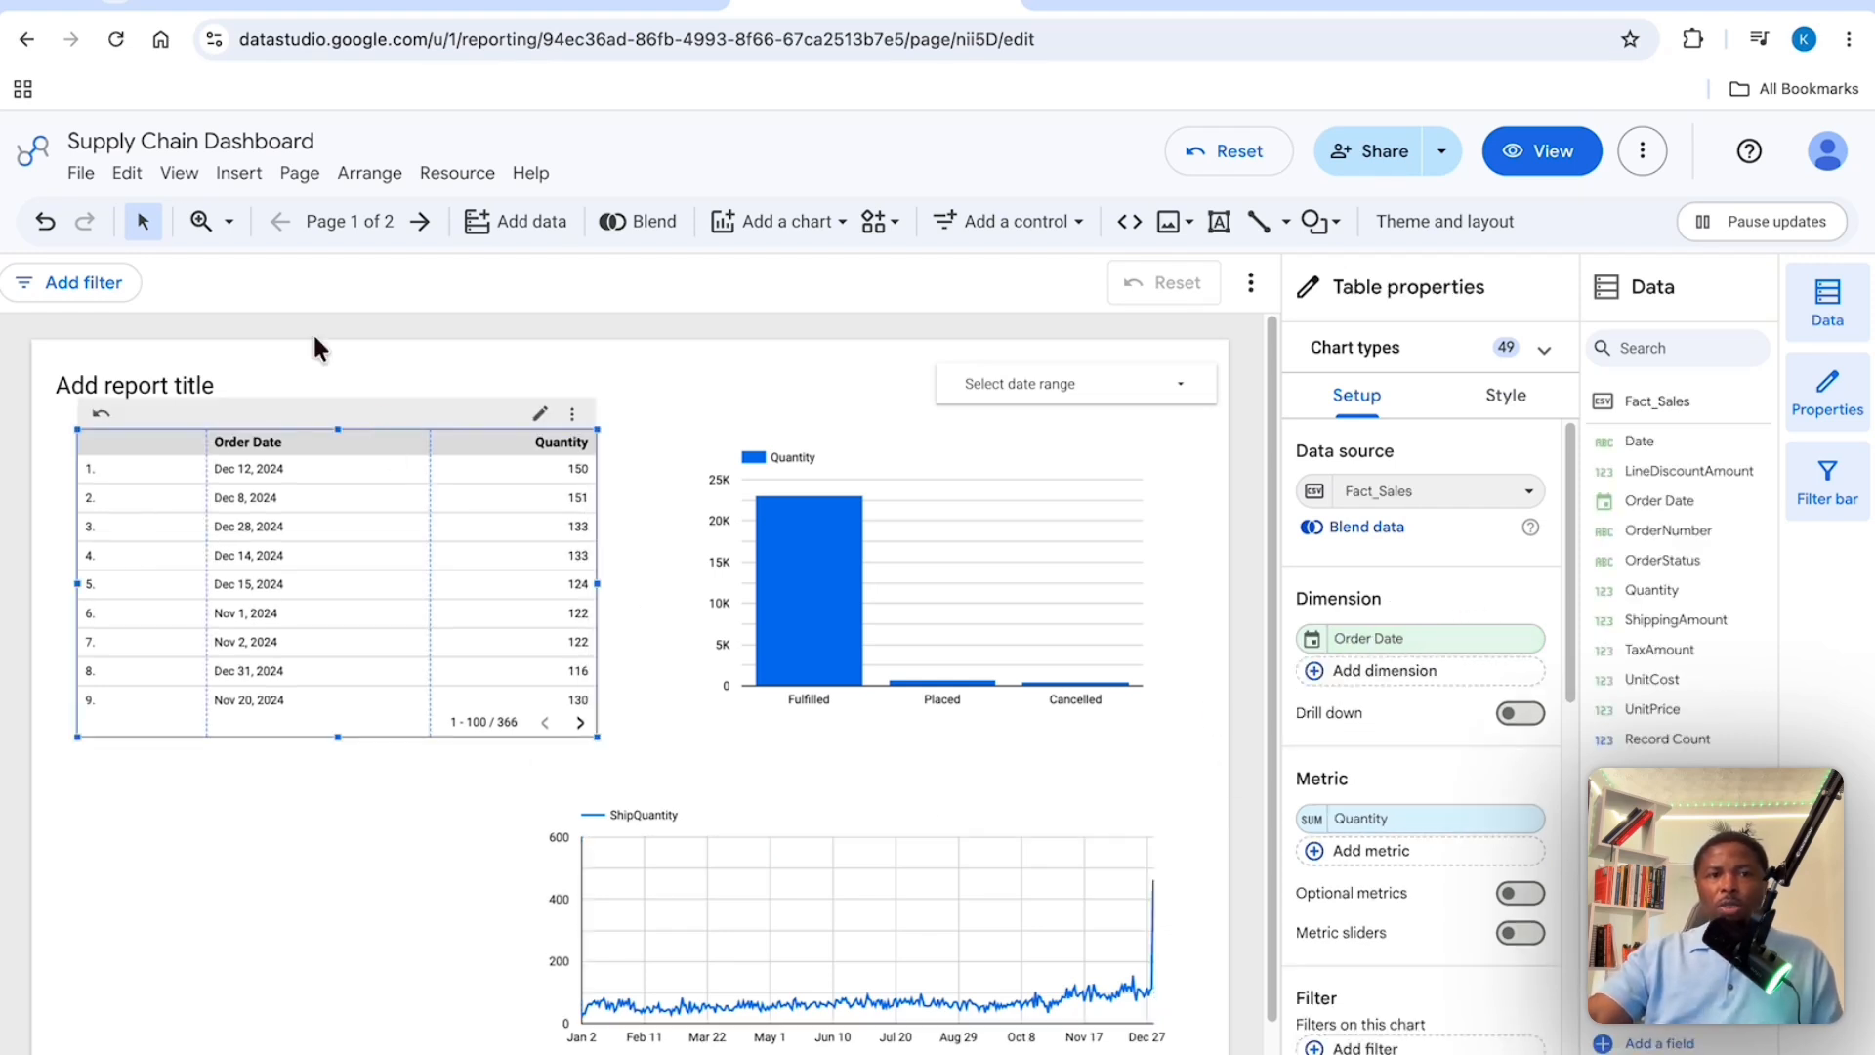
{"action": "left_click", "coordinate": [453, 176]}
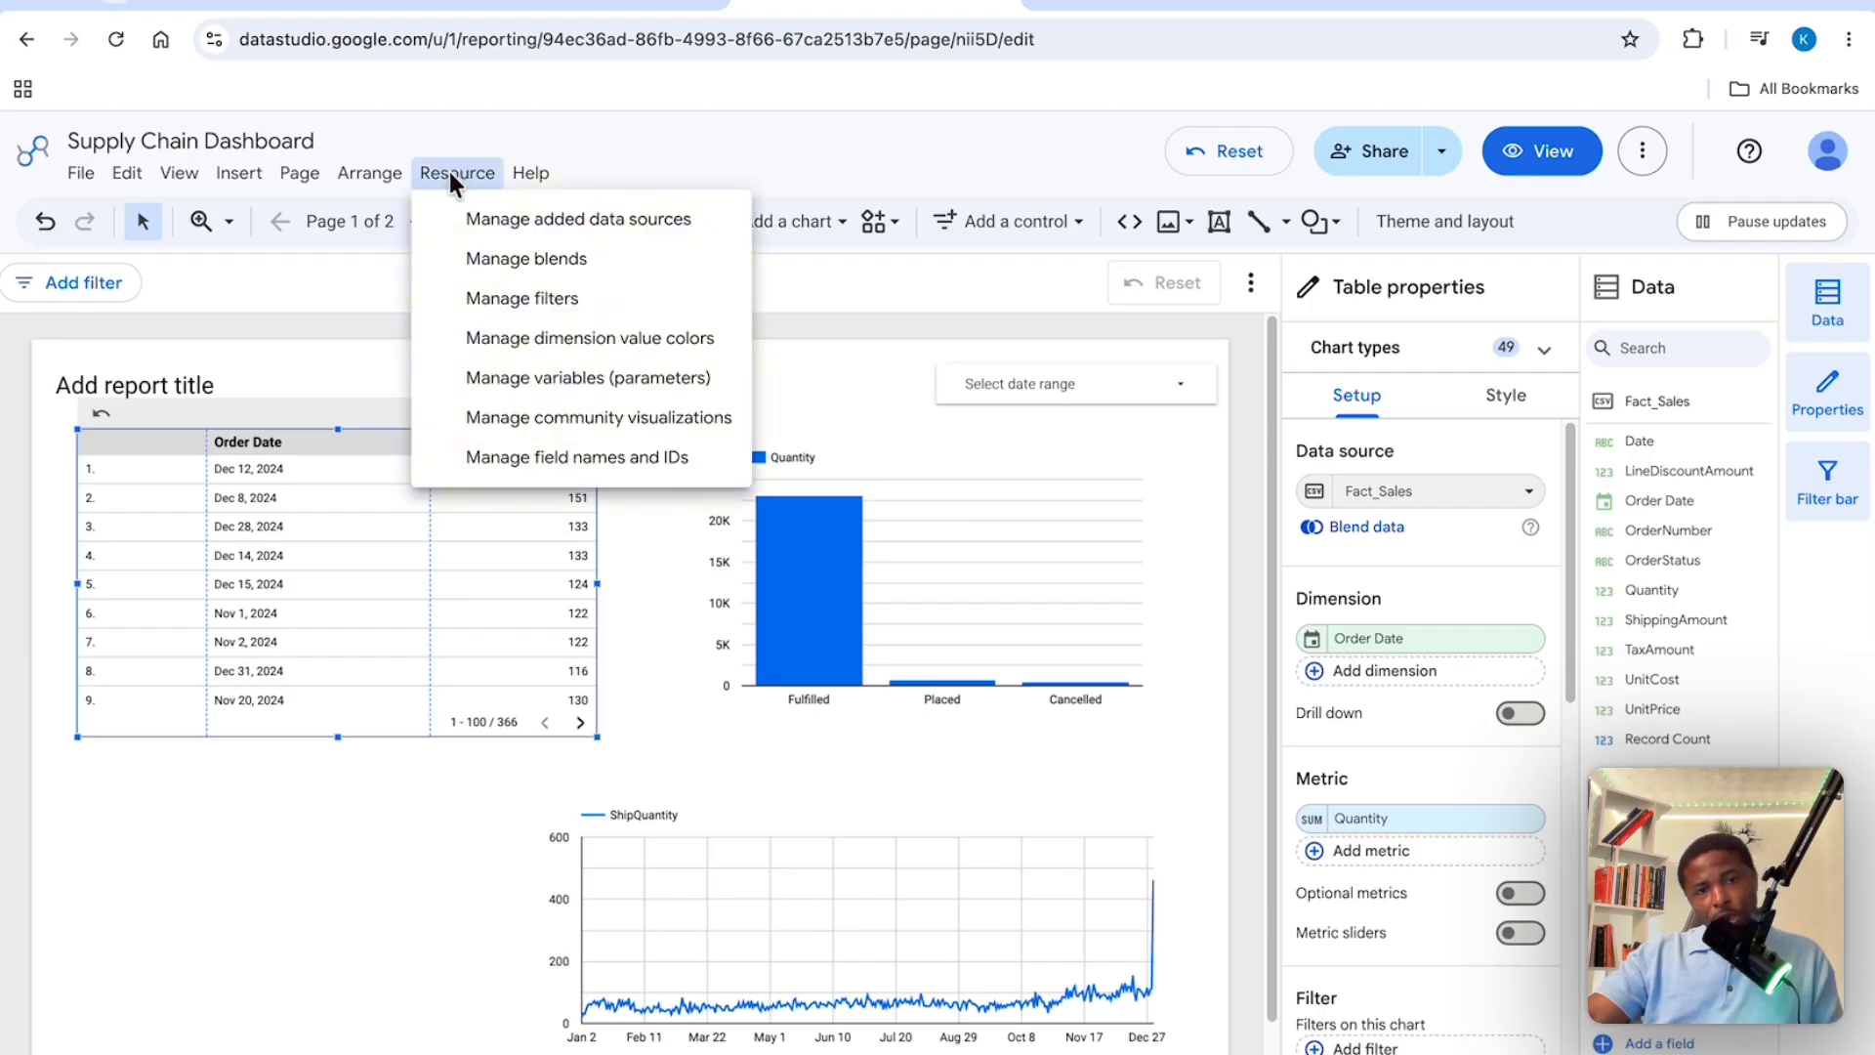
{"action": "left_click", "coordinate": [643, 459]}
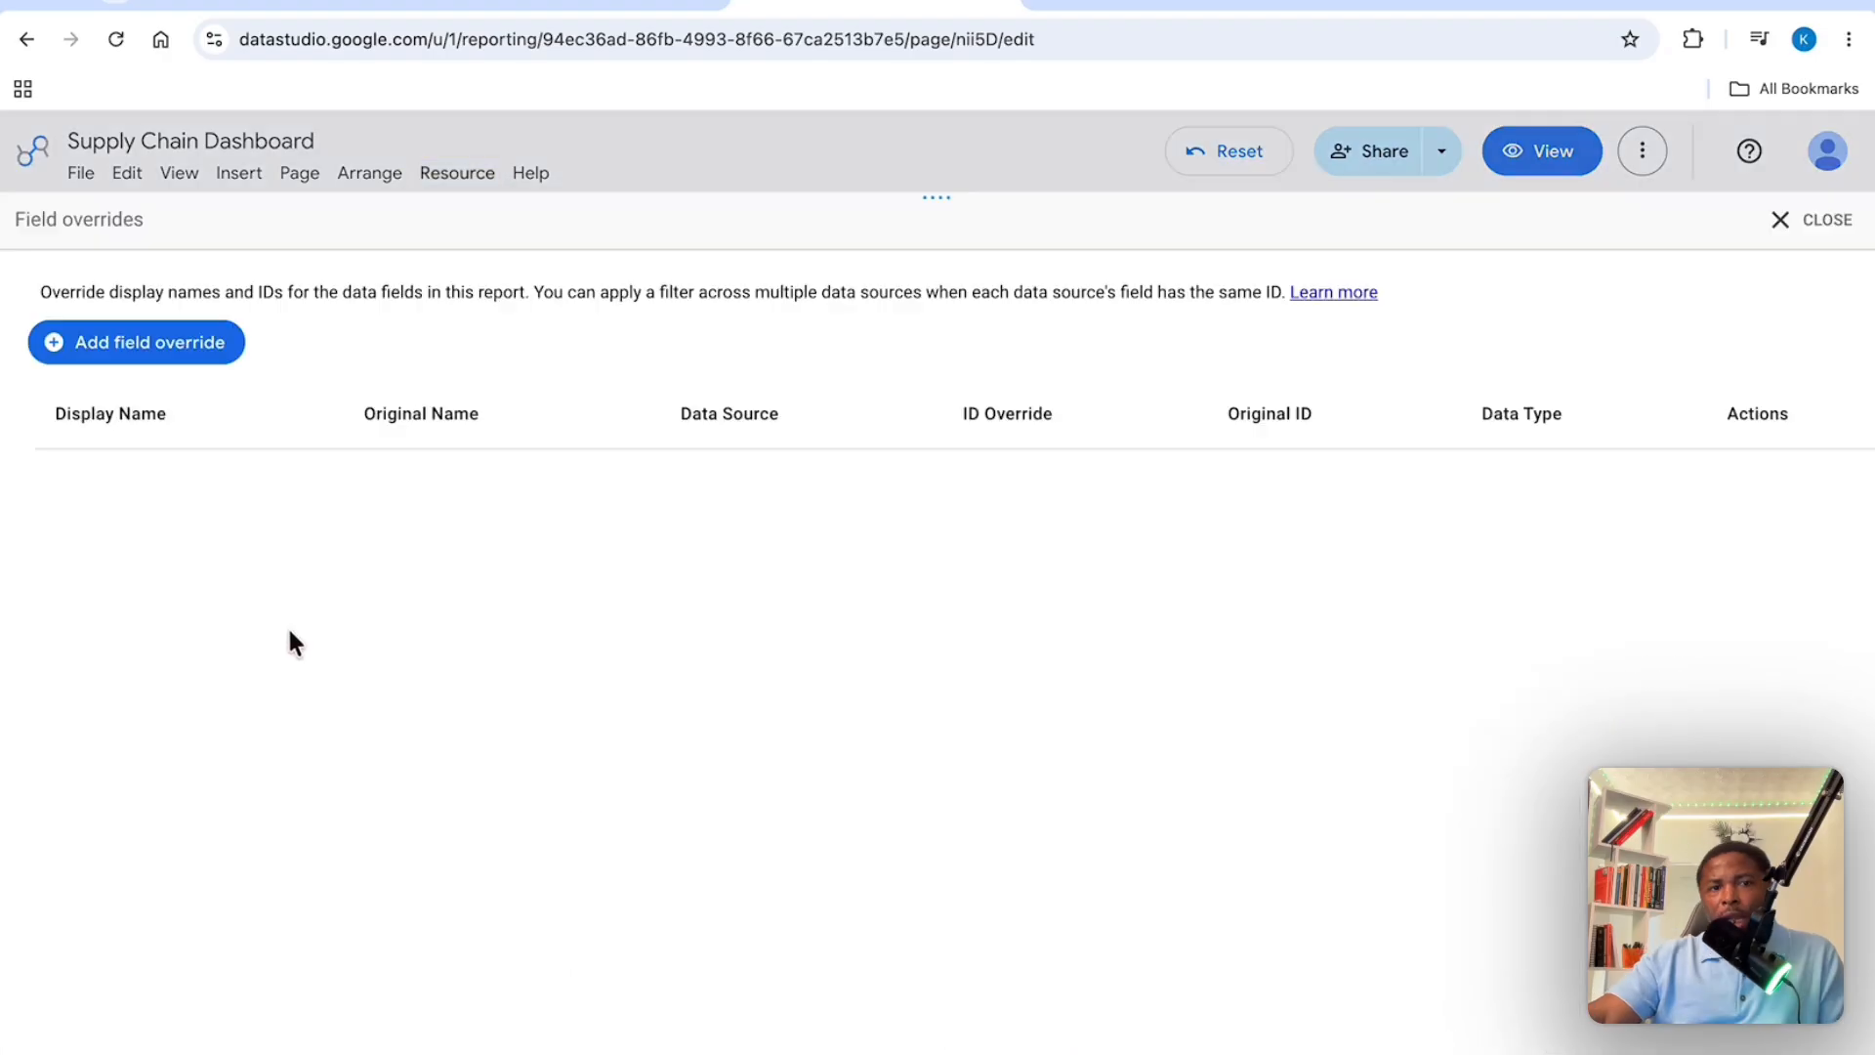
Start a field override for the Order Date field of the Fact_Sales data source.
{"action": "left_click", "coordinate": [166, 354]}
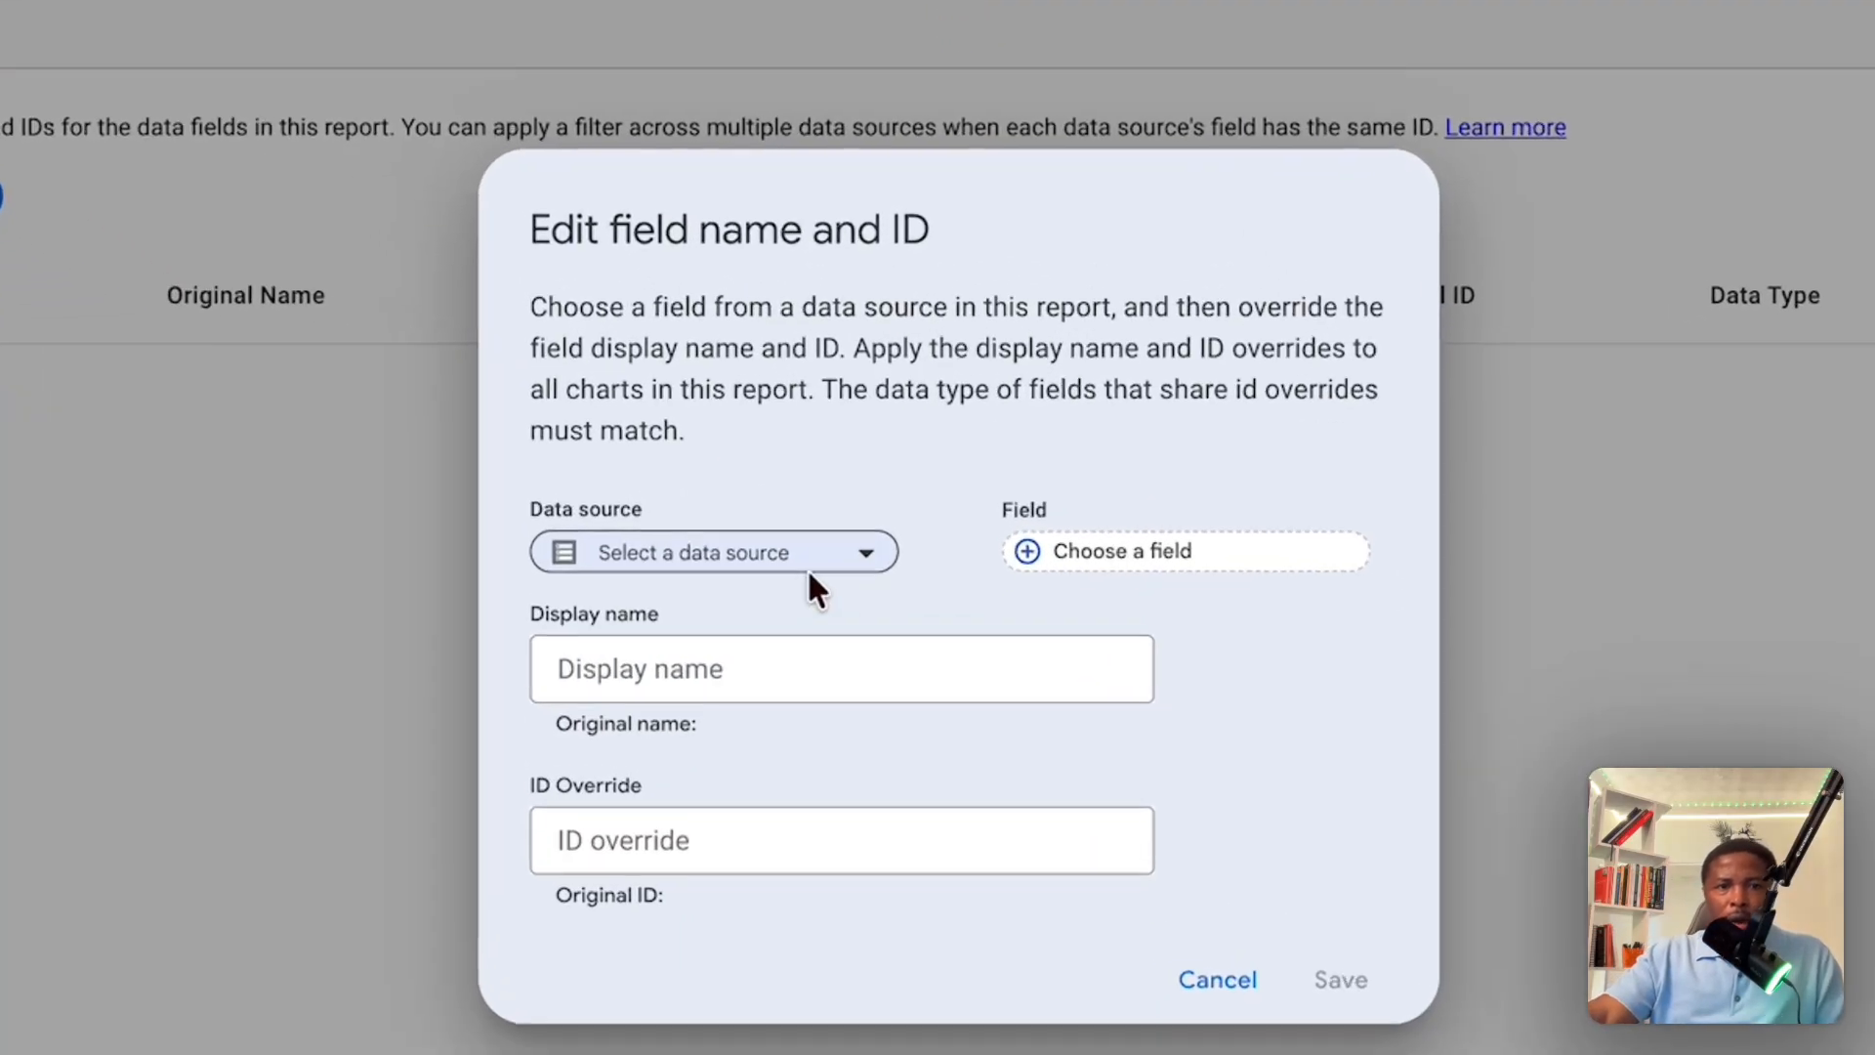
{"action": "left_click", "coordinate": [830, 596]}
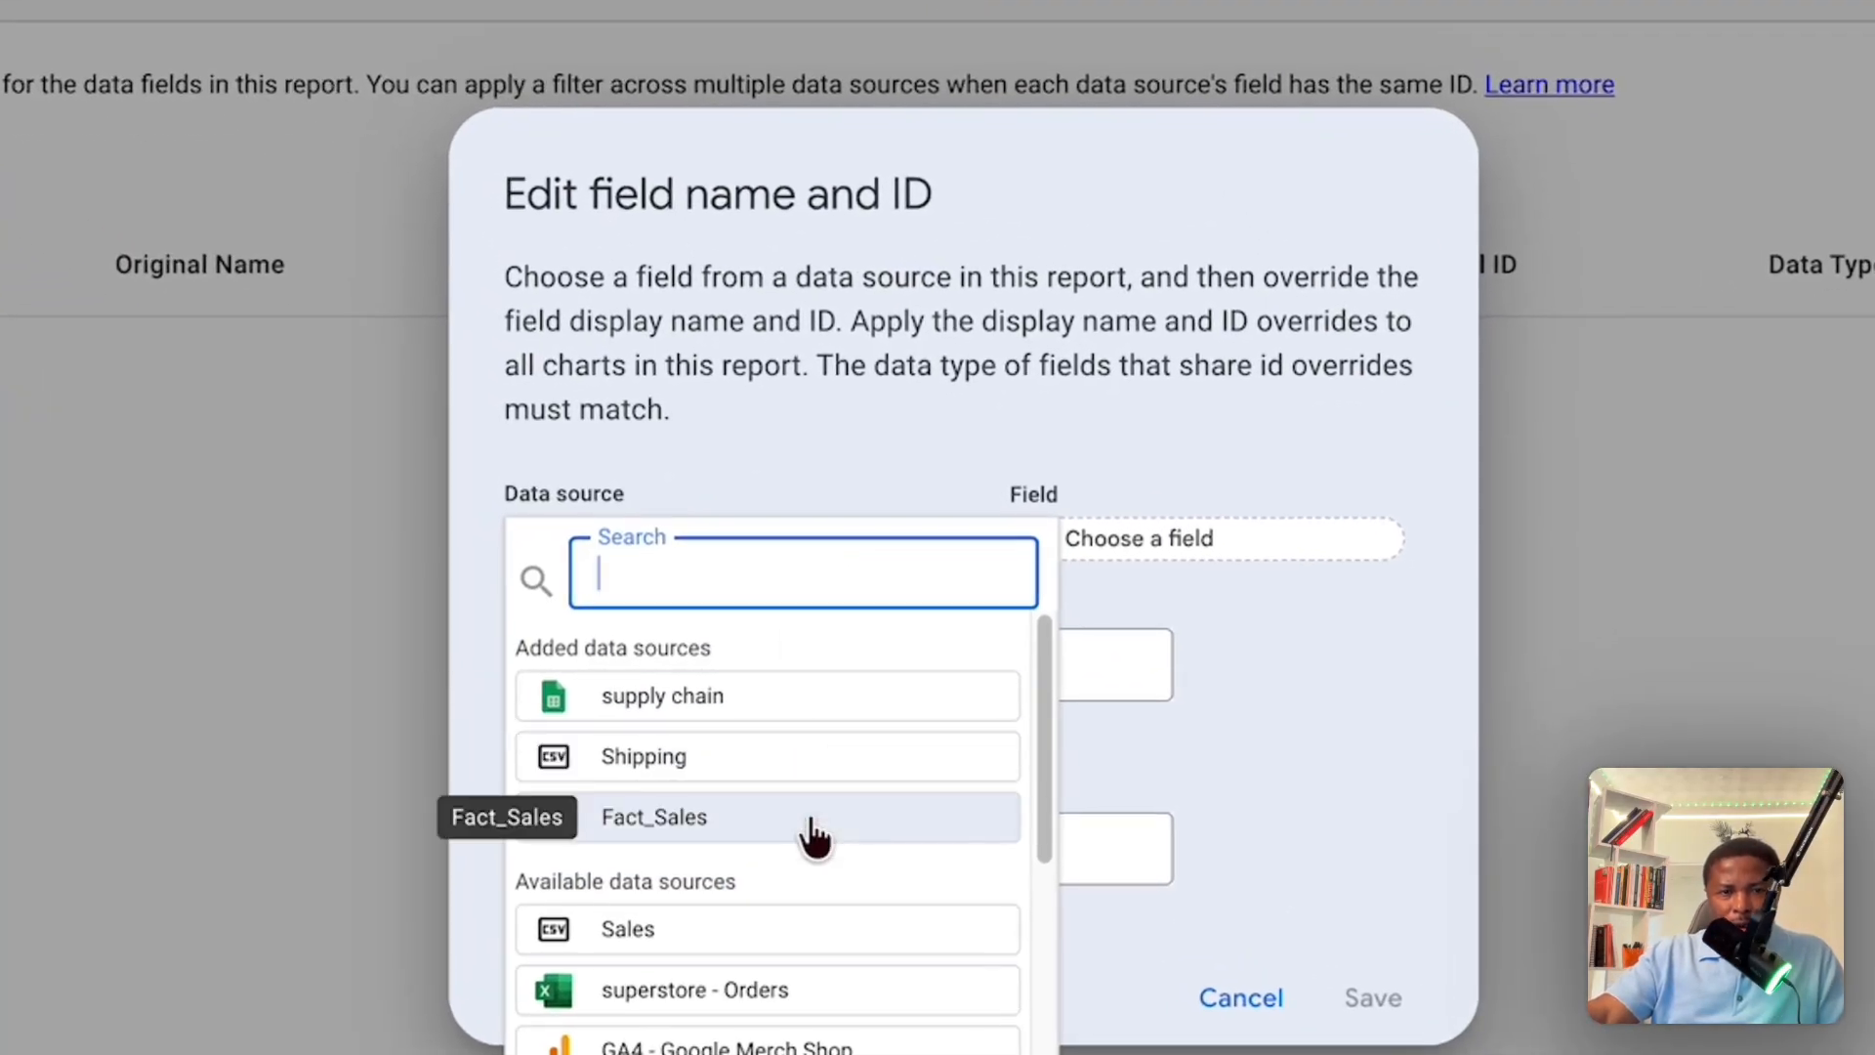
{"action": "left_click", "coordinate": [787, 838]}
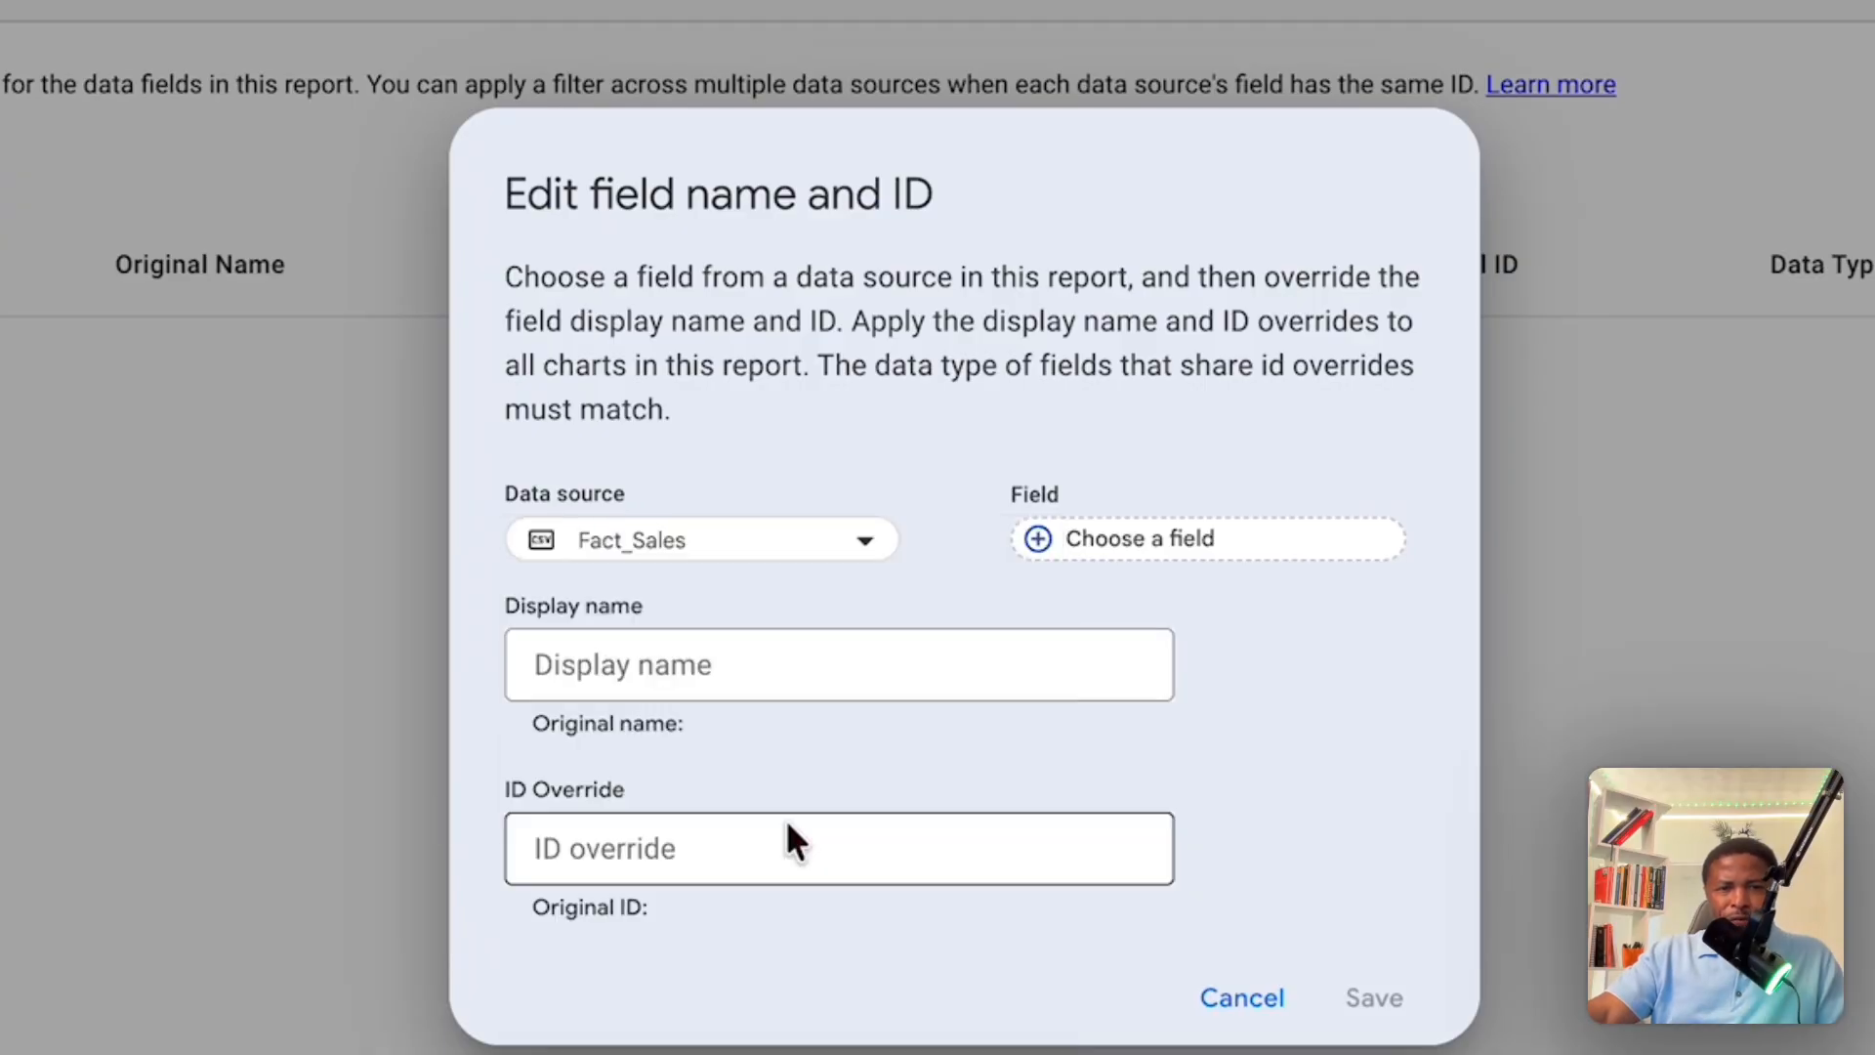
{"action": "left_click", "coordinate": [1181, 554]}
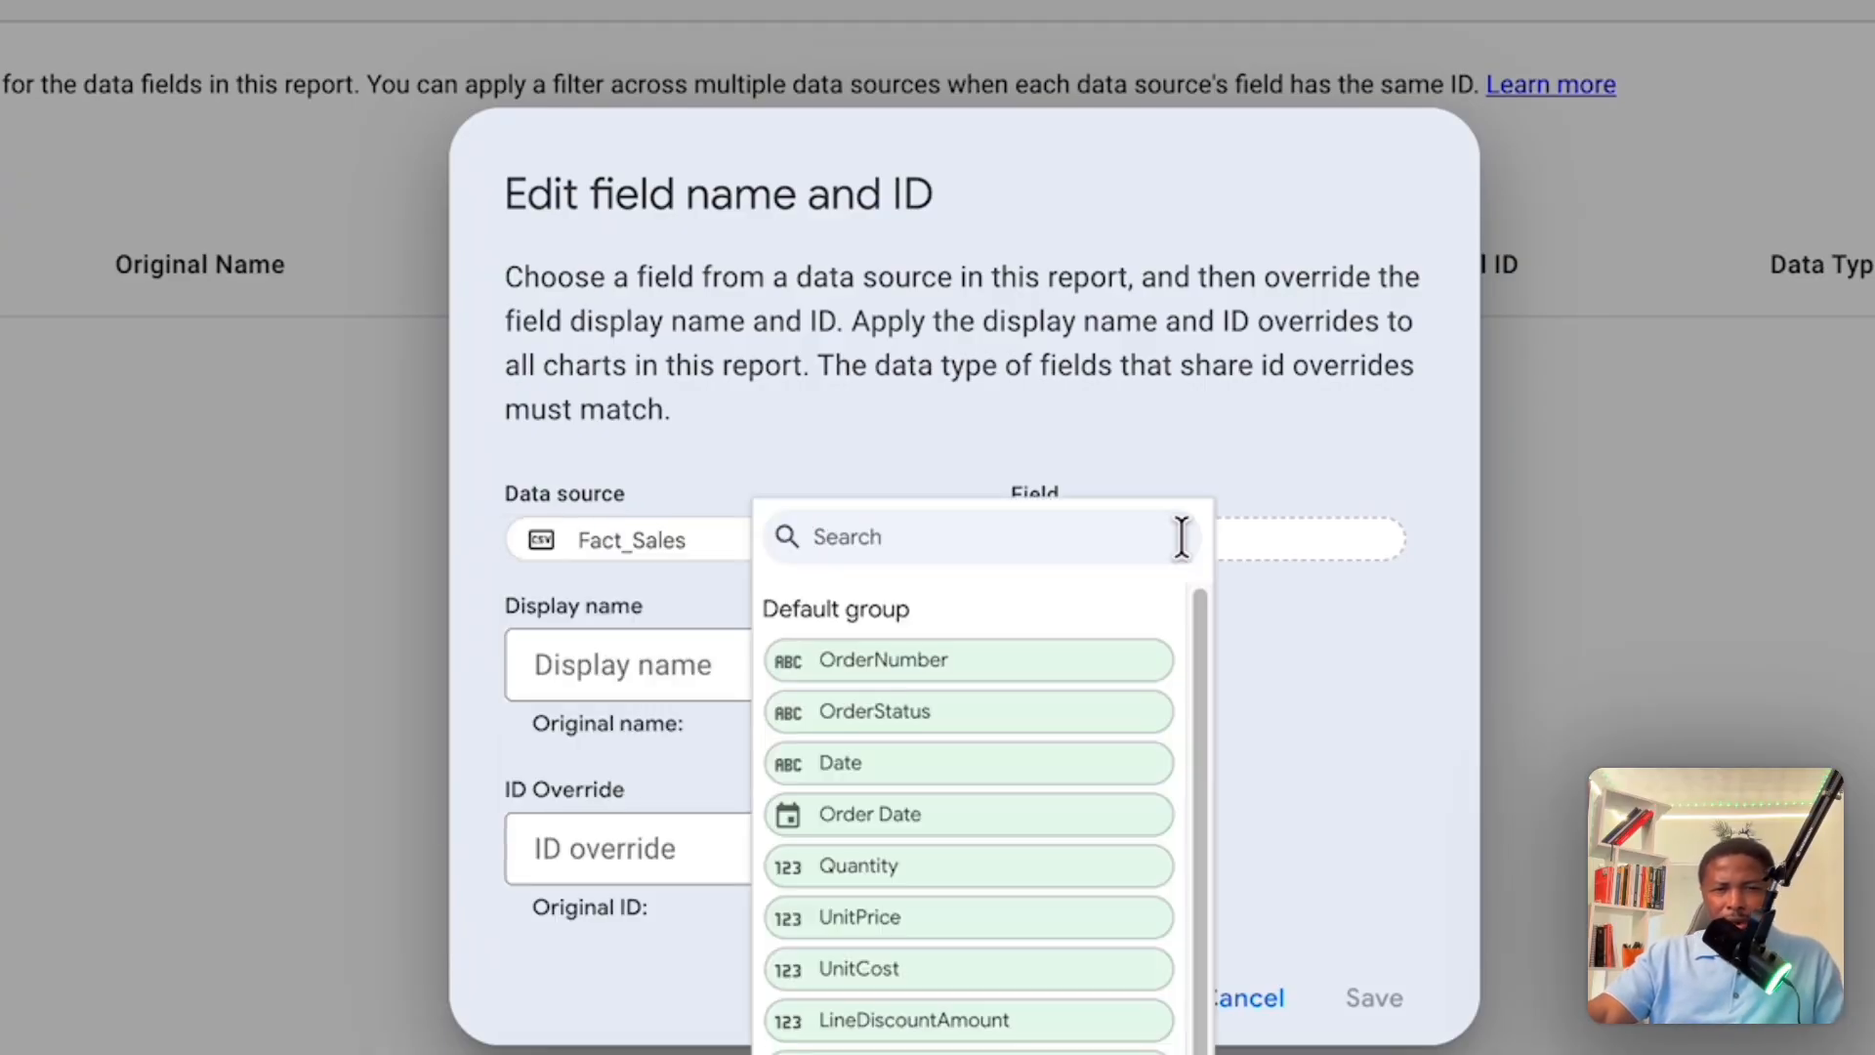
{"action": "left_click", "coordinate": [1001, 836]}
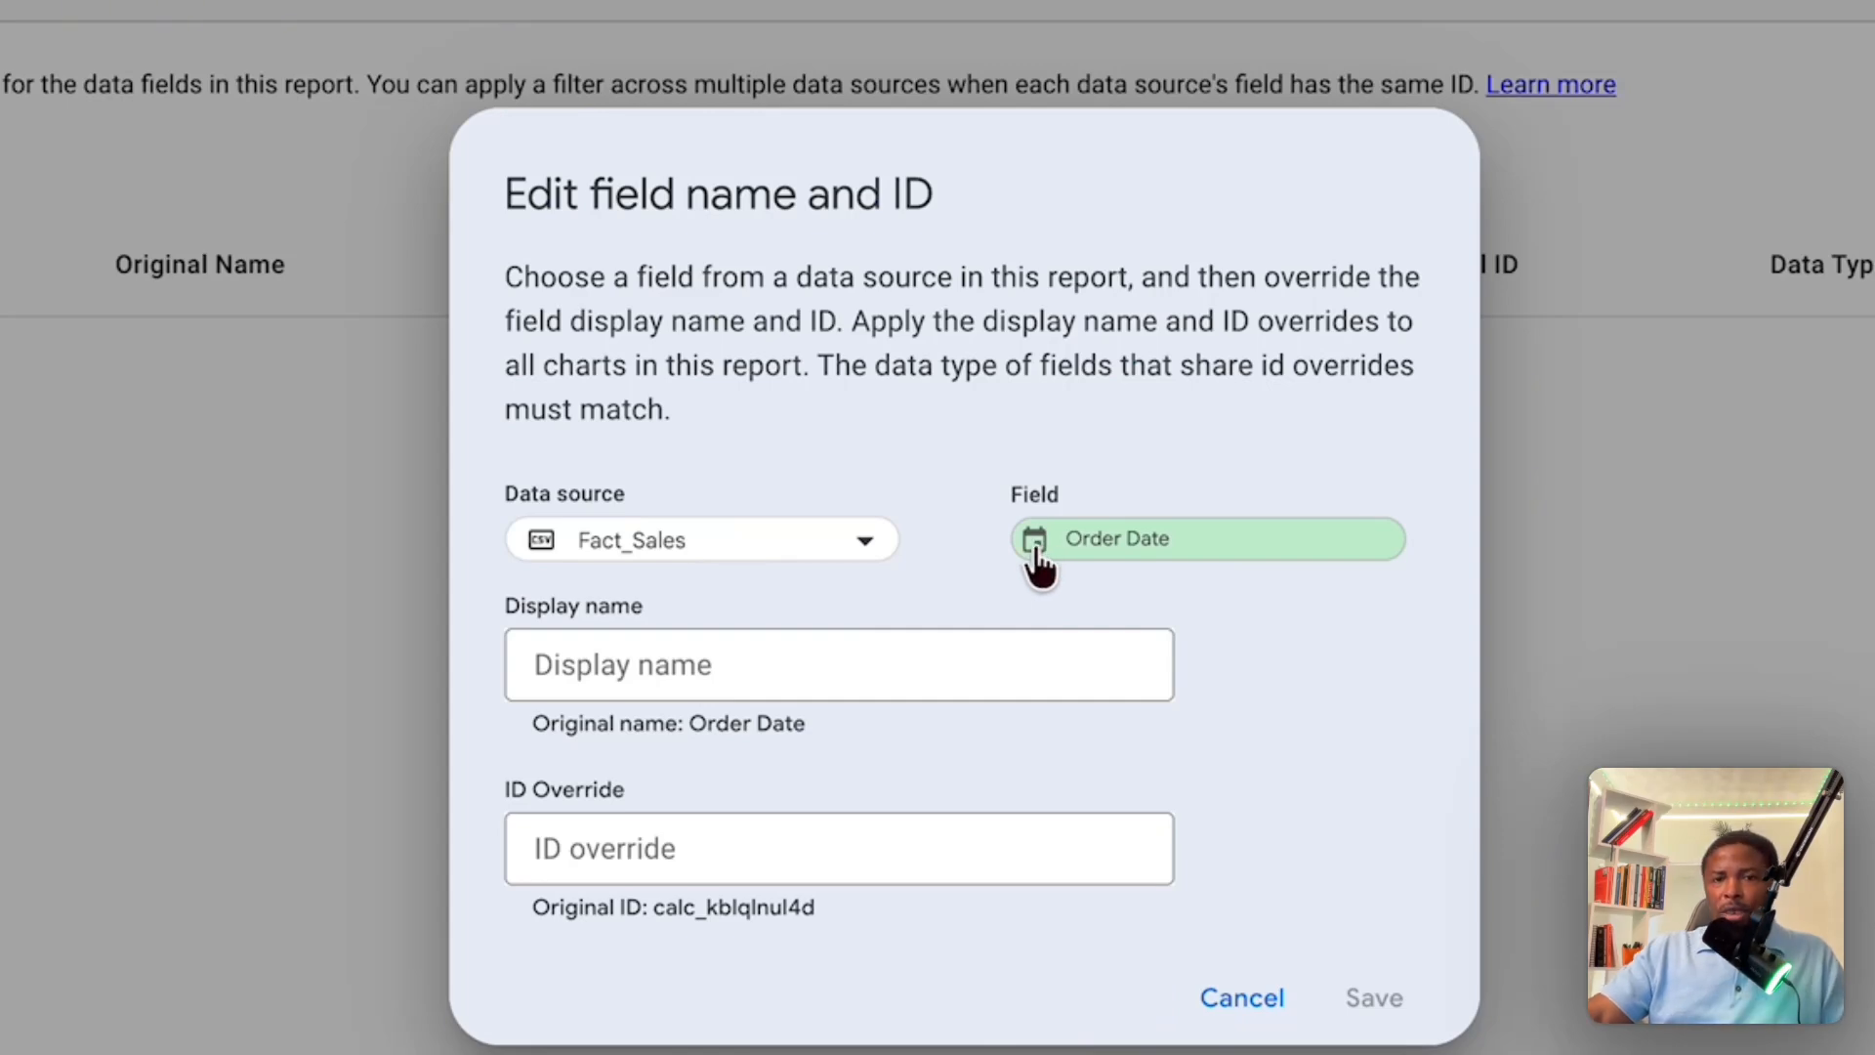
Give the Order Date override the display name Common Order Date and the ID override 111222333, and save it.
{"action": "left_click", "coordinate": [693, 670]}
{"action": "type", "text": "Common Order Dat"}
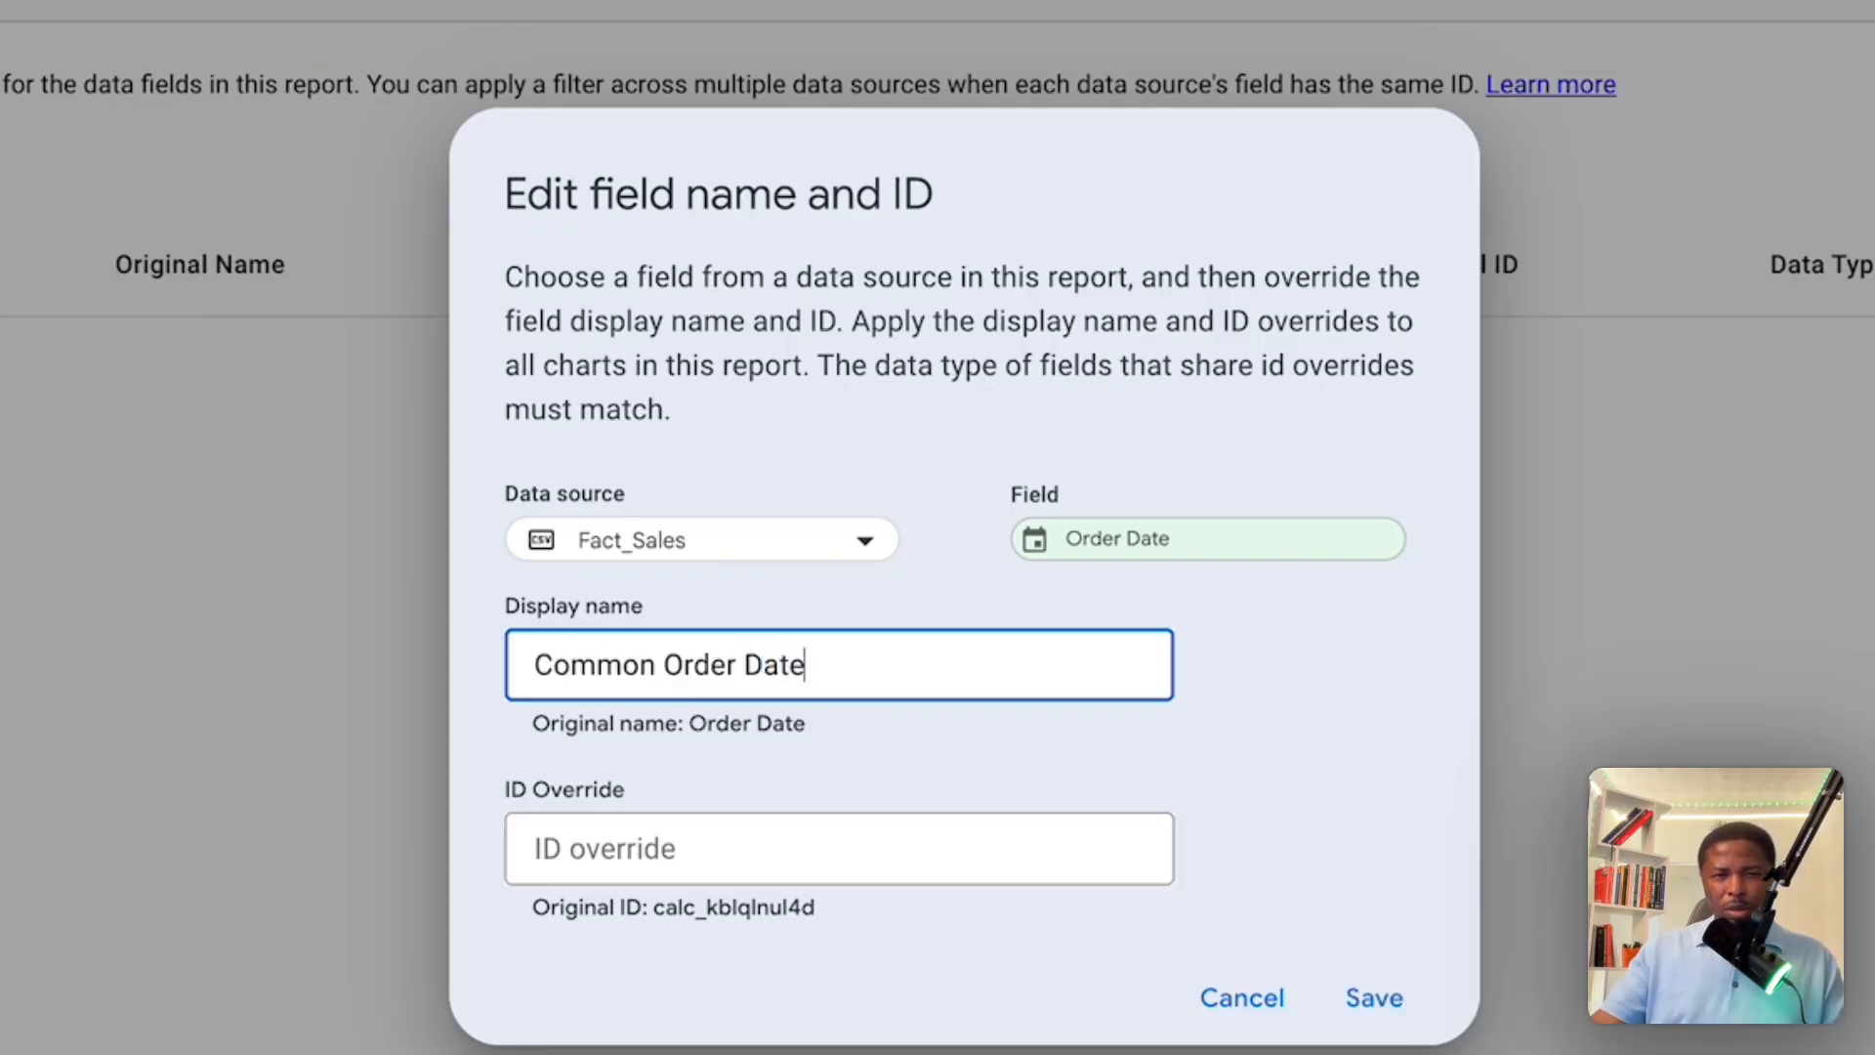
{"action": "type", "text": "e"}
{"action": "left_click", "coordinate": [705, 859]}
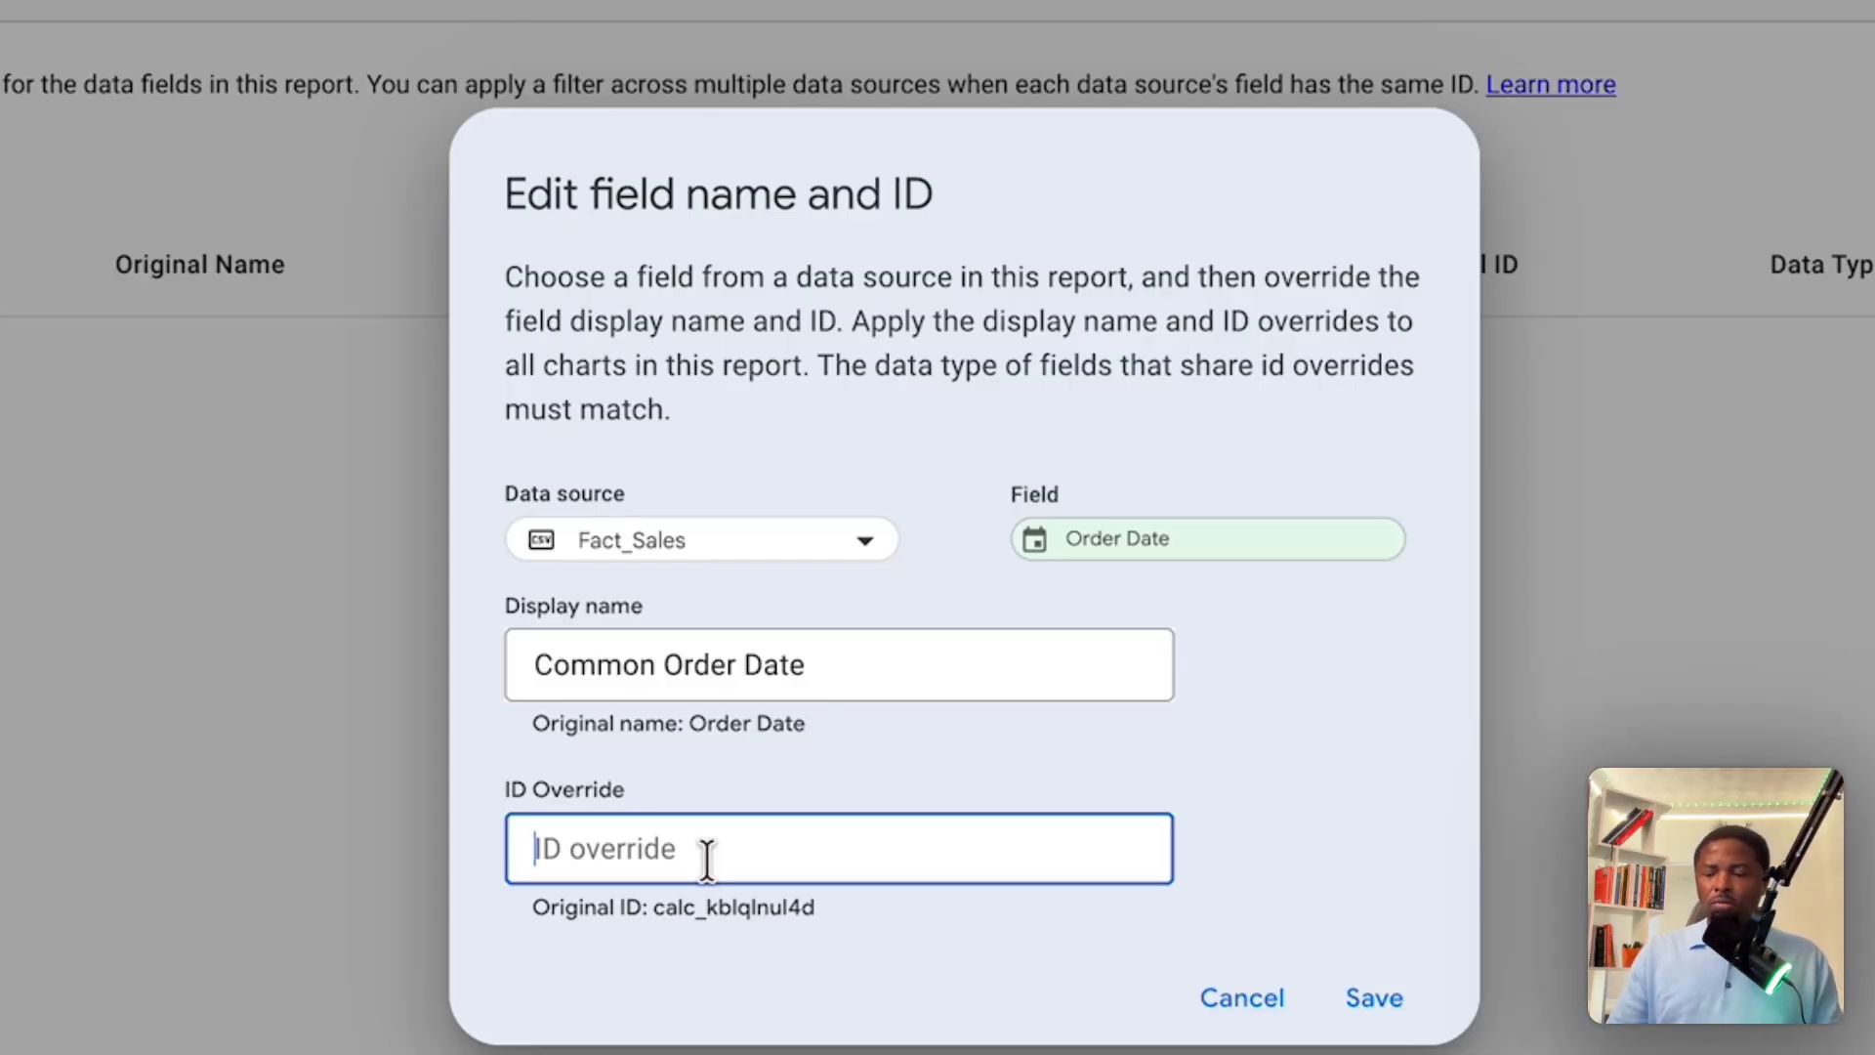
{"action": "type", "text": "111222333"}
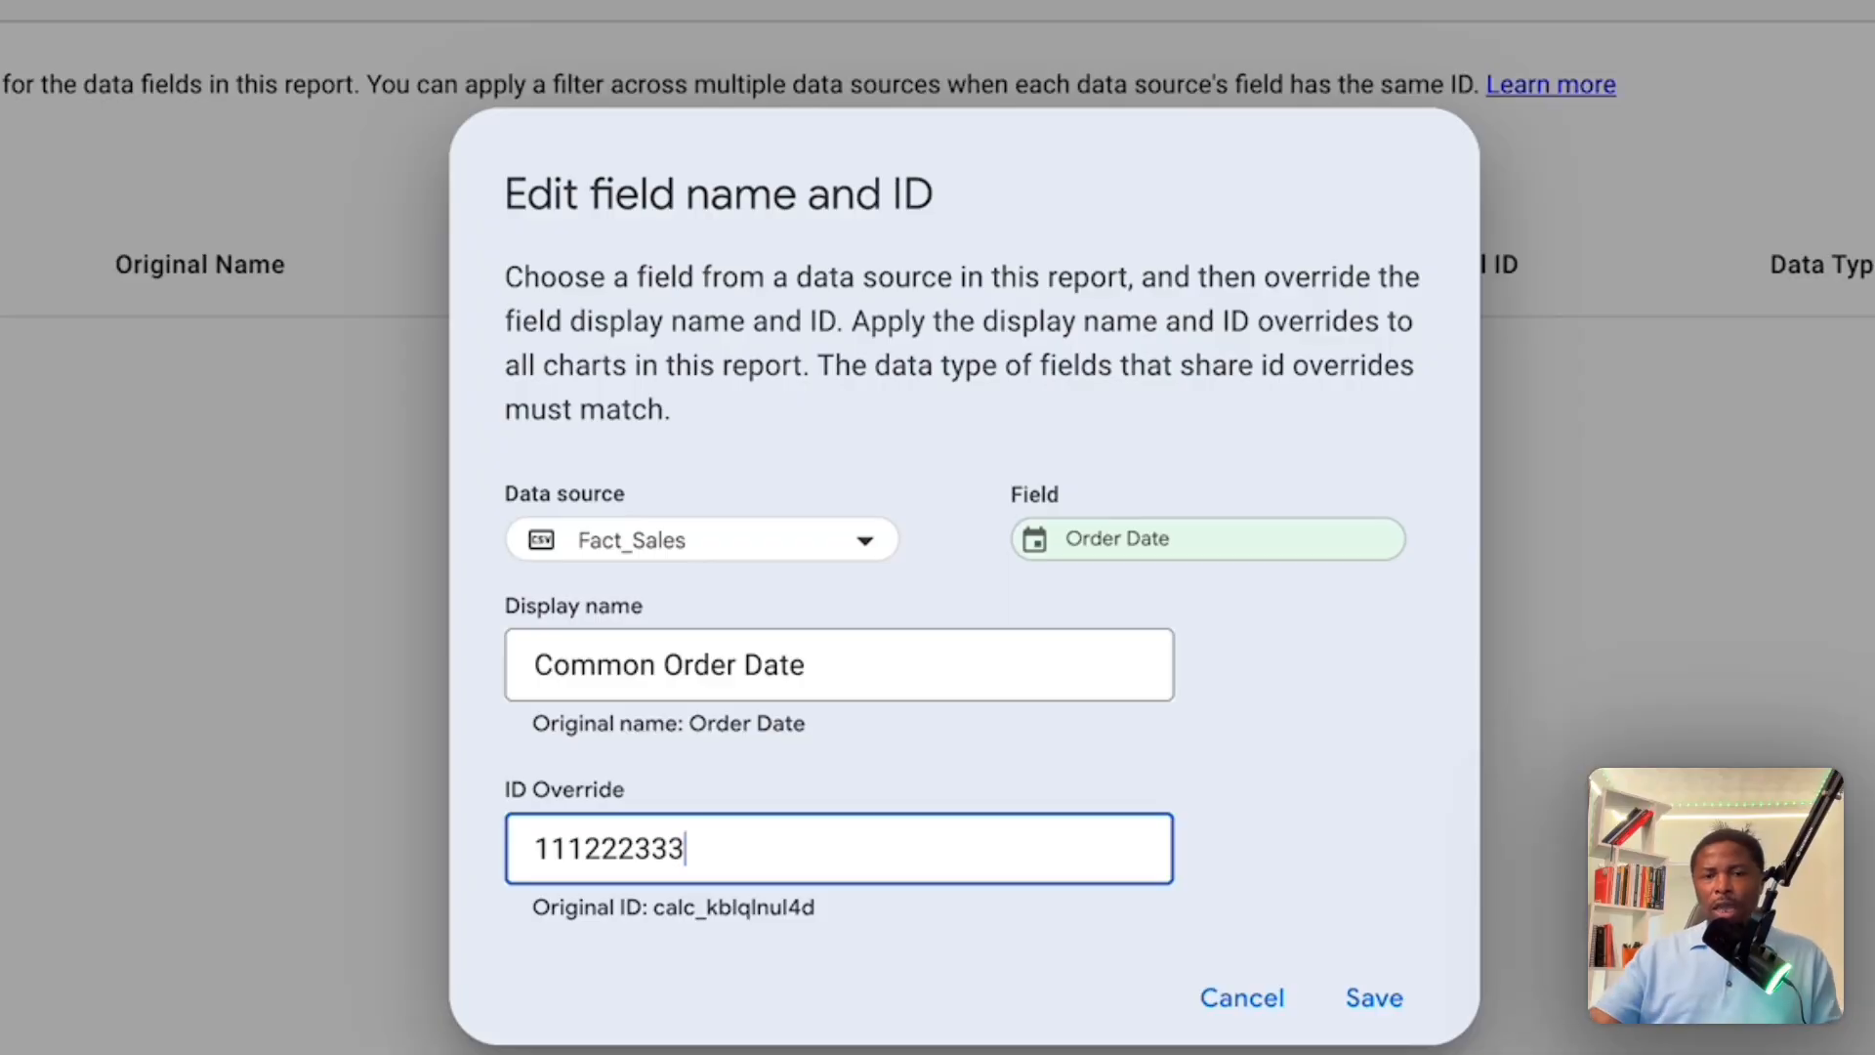
{"action": "left_click_drag", "start_coordinate": [712, 858], "coordinate": [463, 841]}
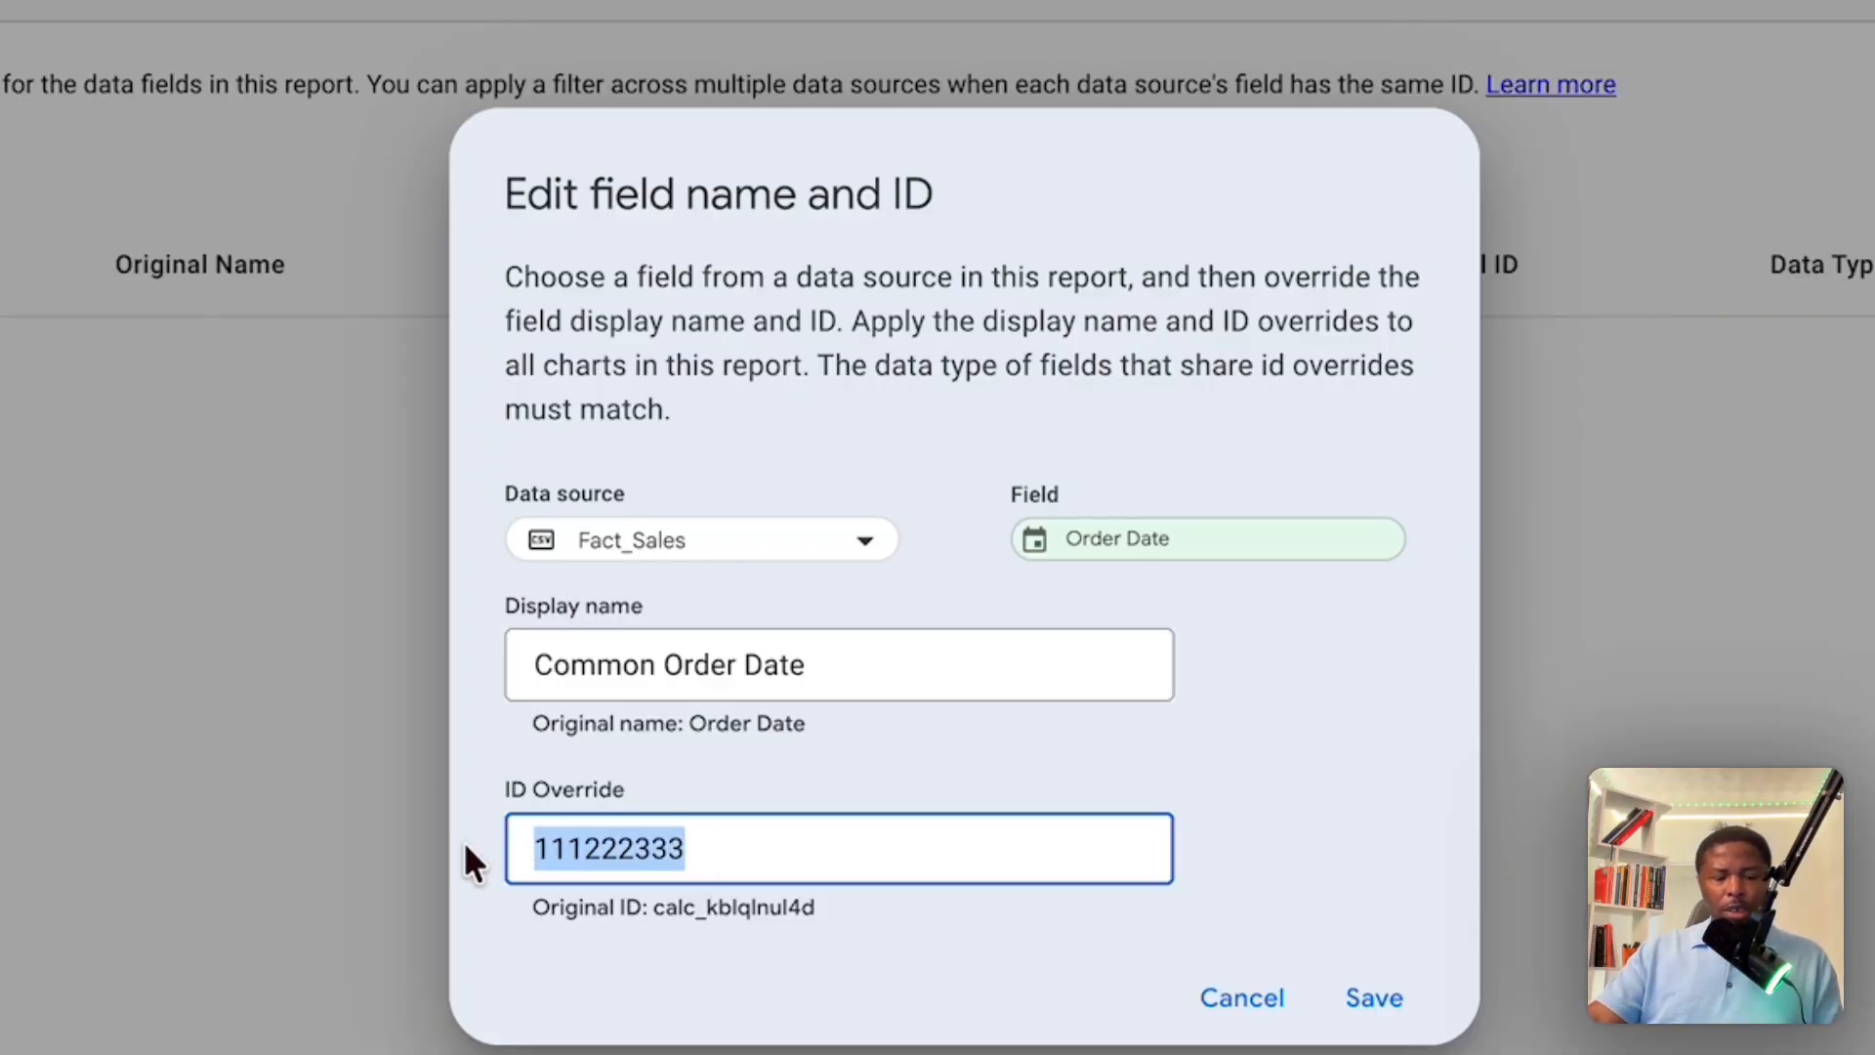
{"action": "left_click", "coordinate": [1374, 1005]}
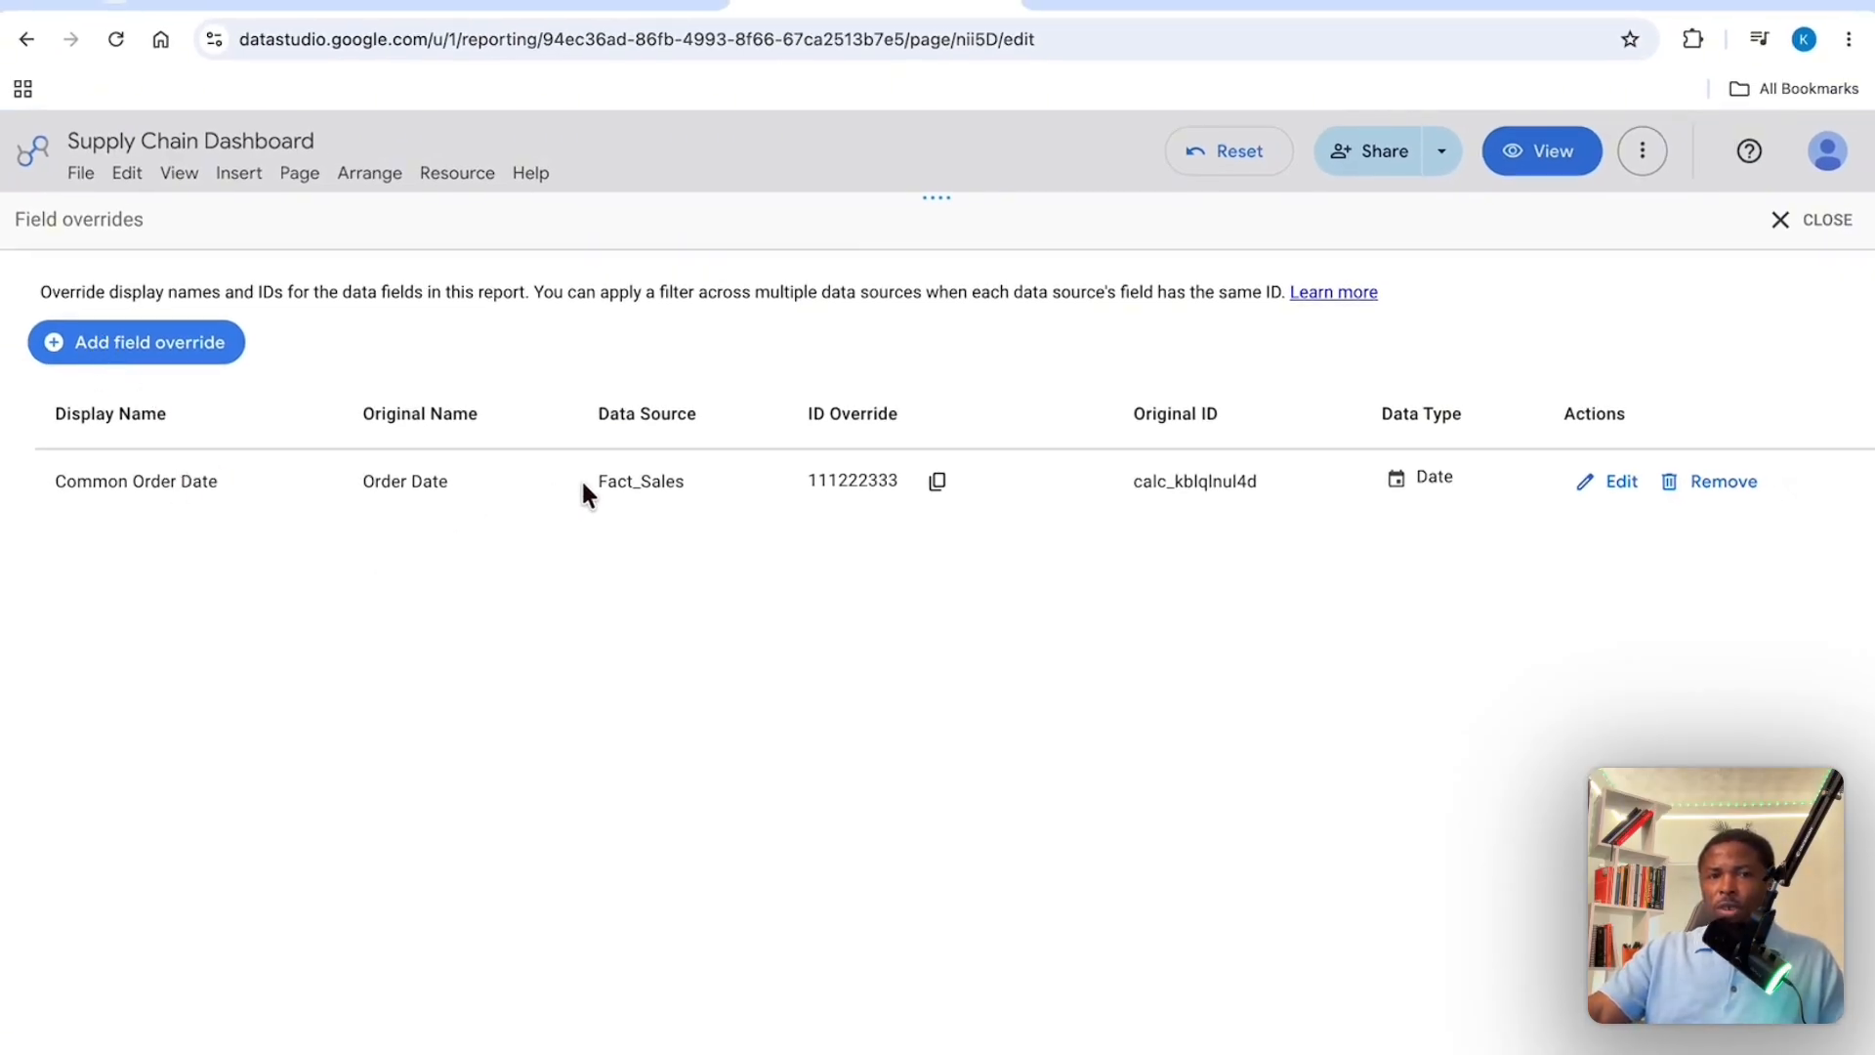
Start a second field override for the Delivery Date field of the Shipping data source.
{"action": "left_click_drag", "start_coordinate": [573, 487], "coordinate": [684, 488]}
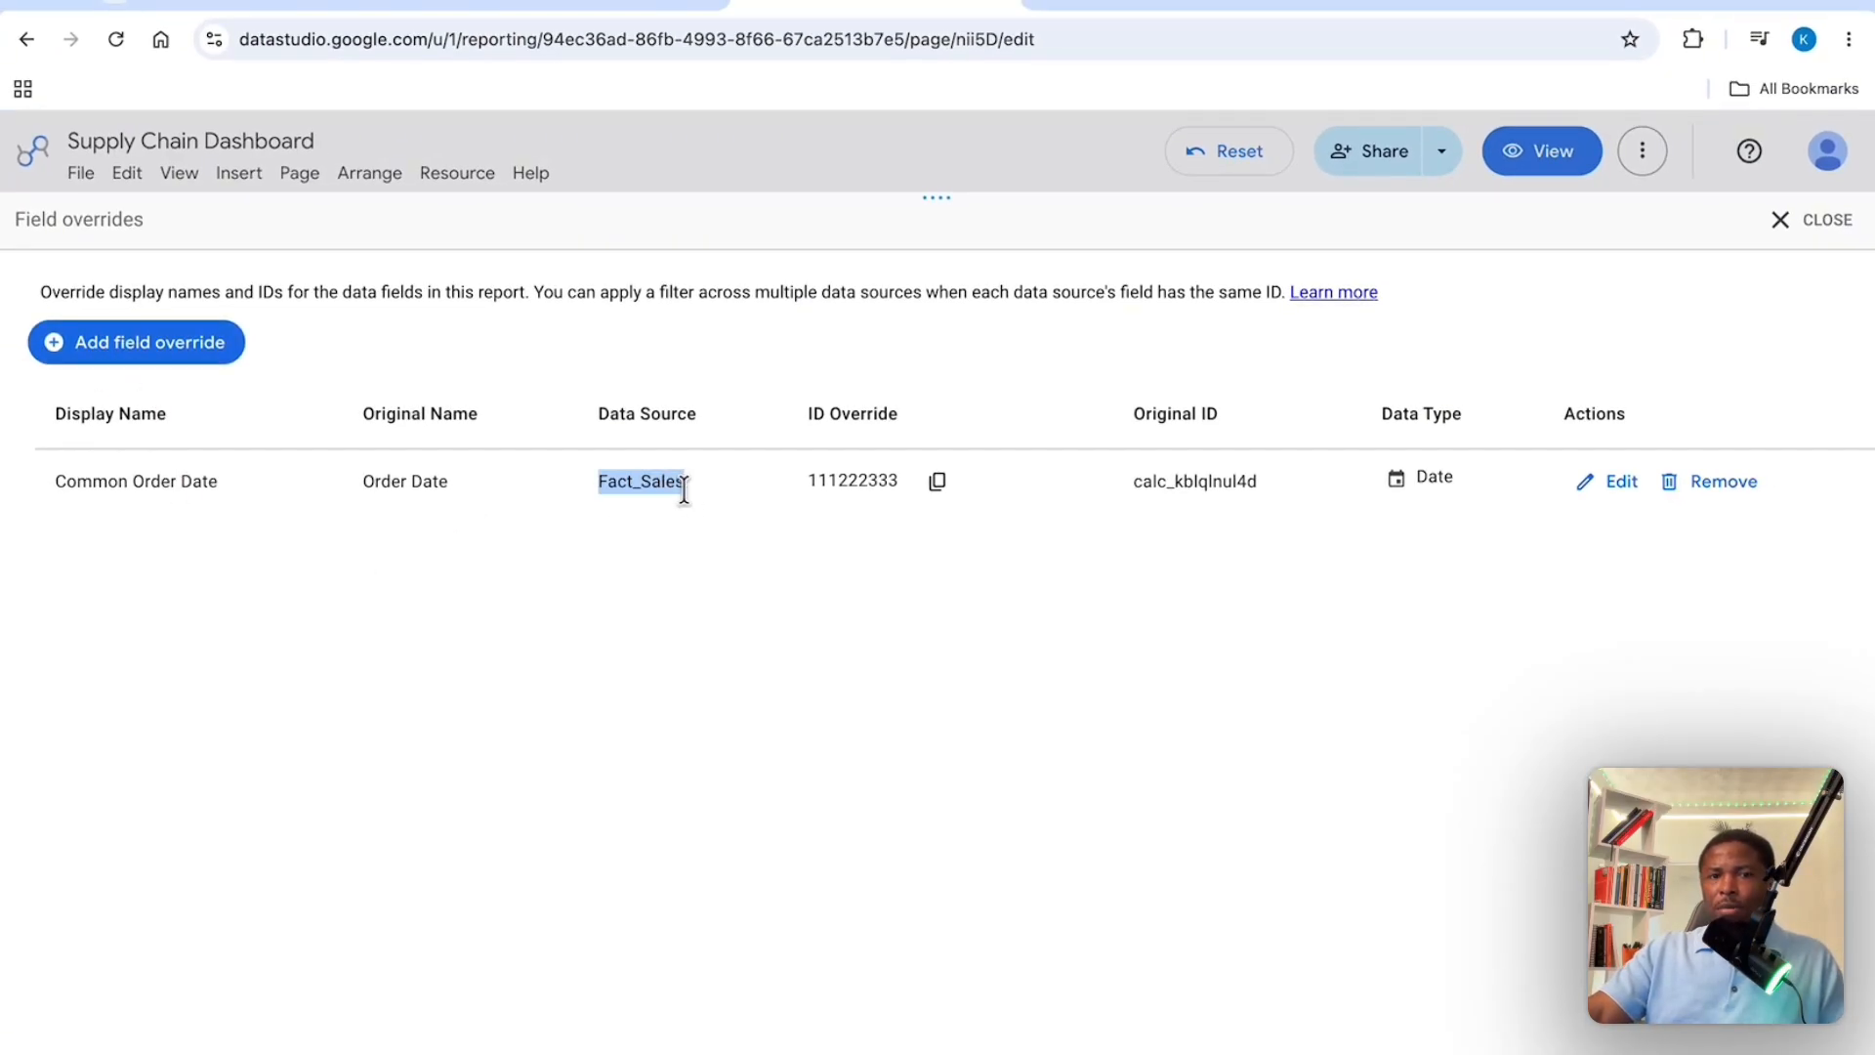
{"action": "left_click", "coordinate": [167, 349]}
{"action": "left_click", "coordinate": [816, 602]}
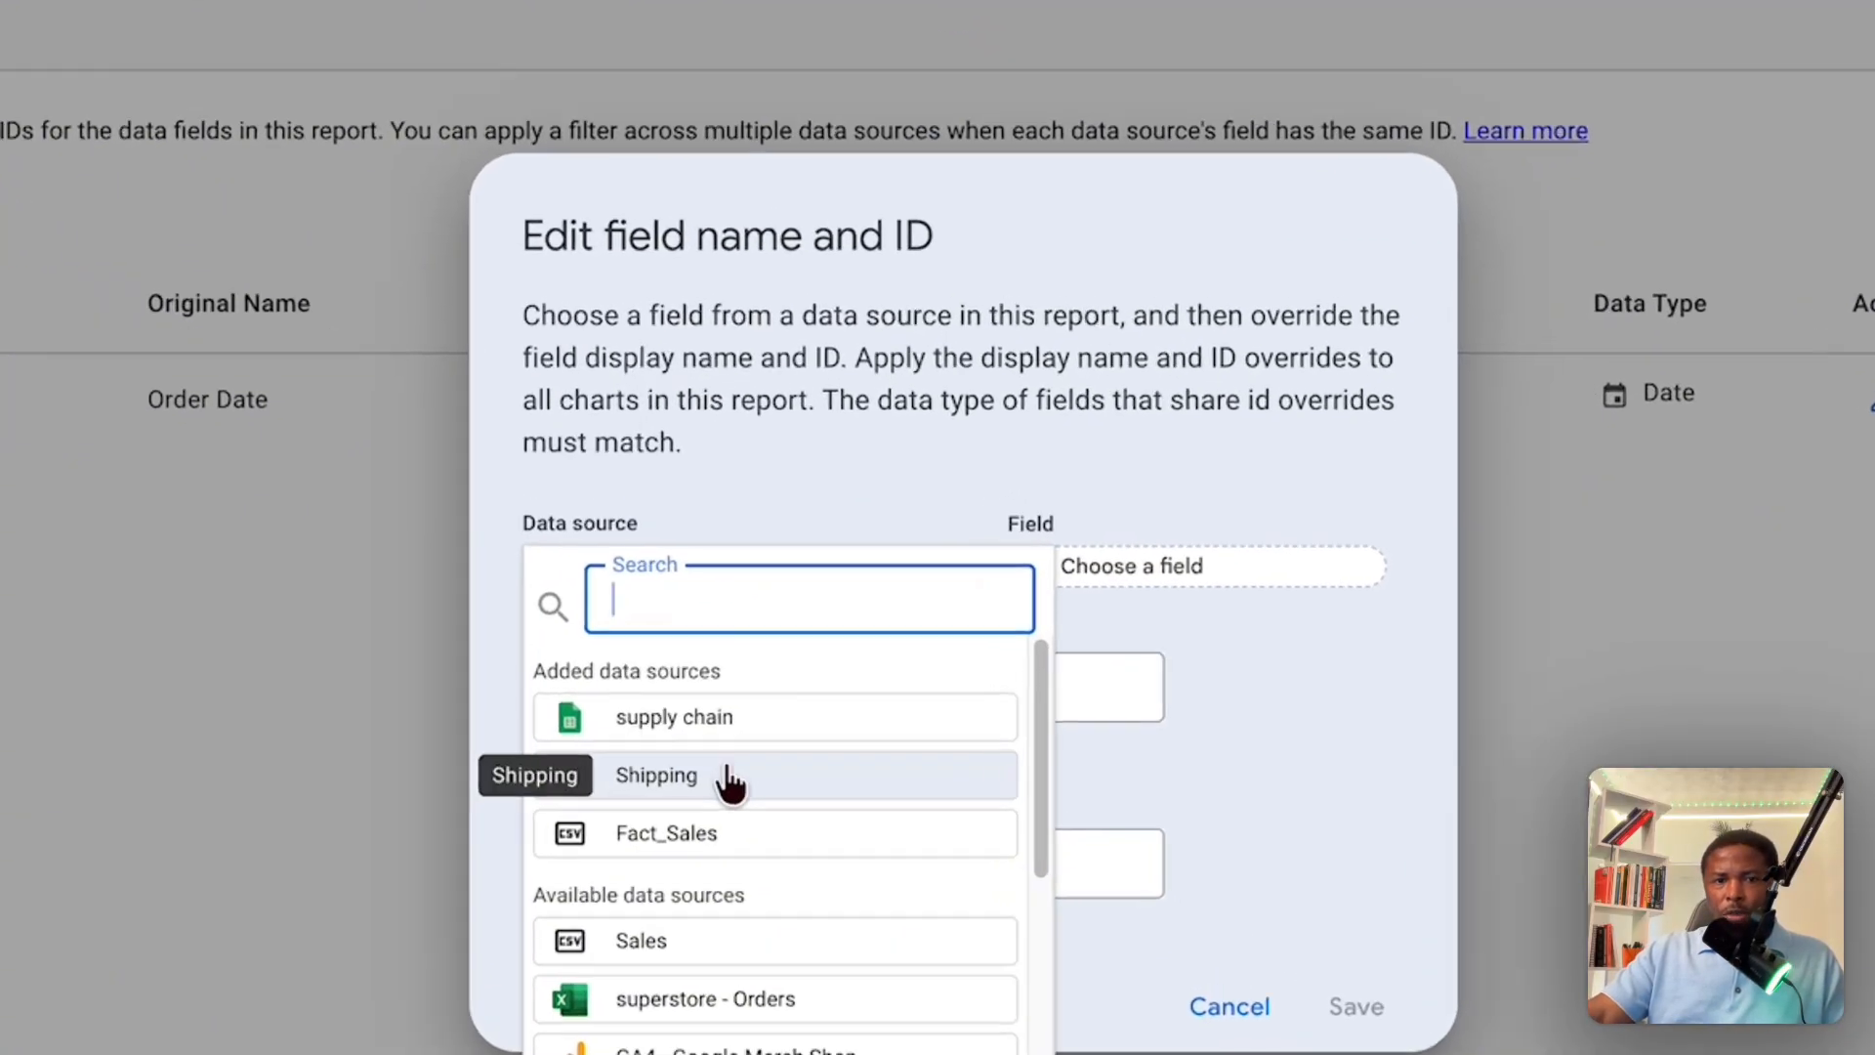
{"action": "left_click", "coordinate": [767, 747]}
{"action": "left_click", "coordinate": [1167, 599]}
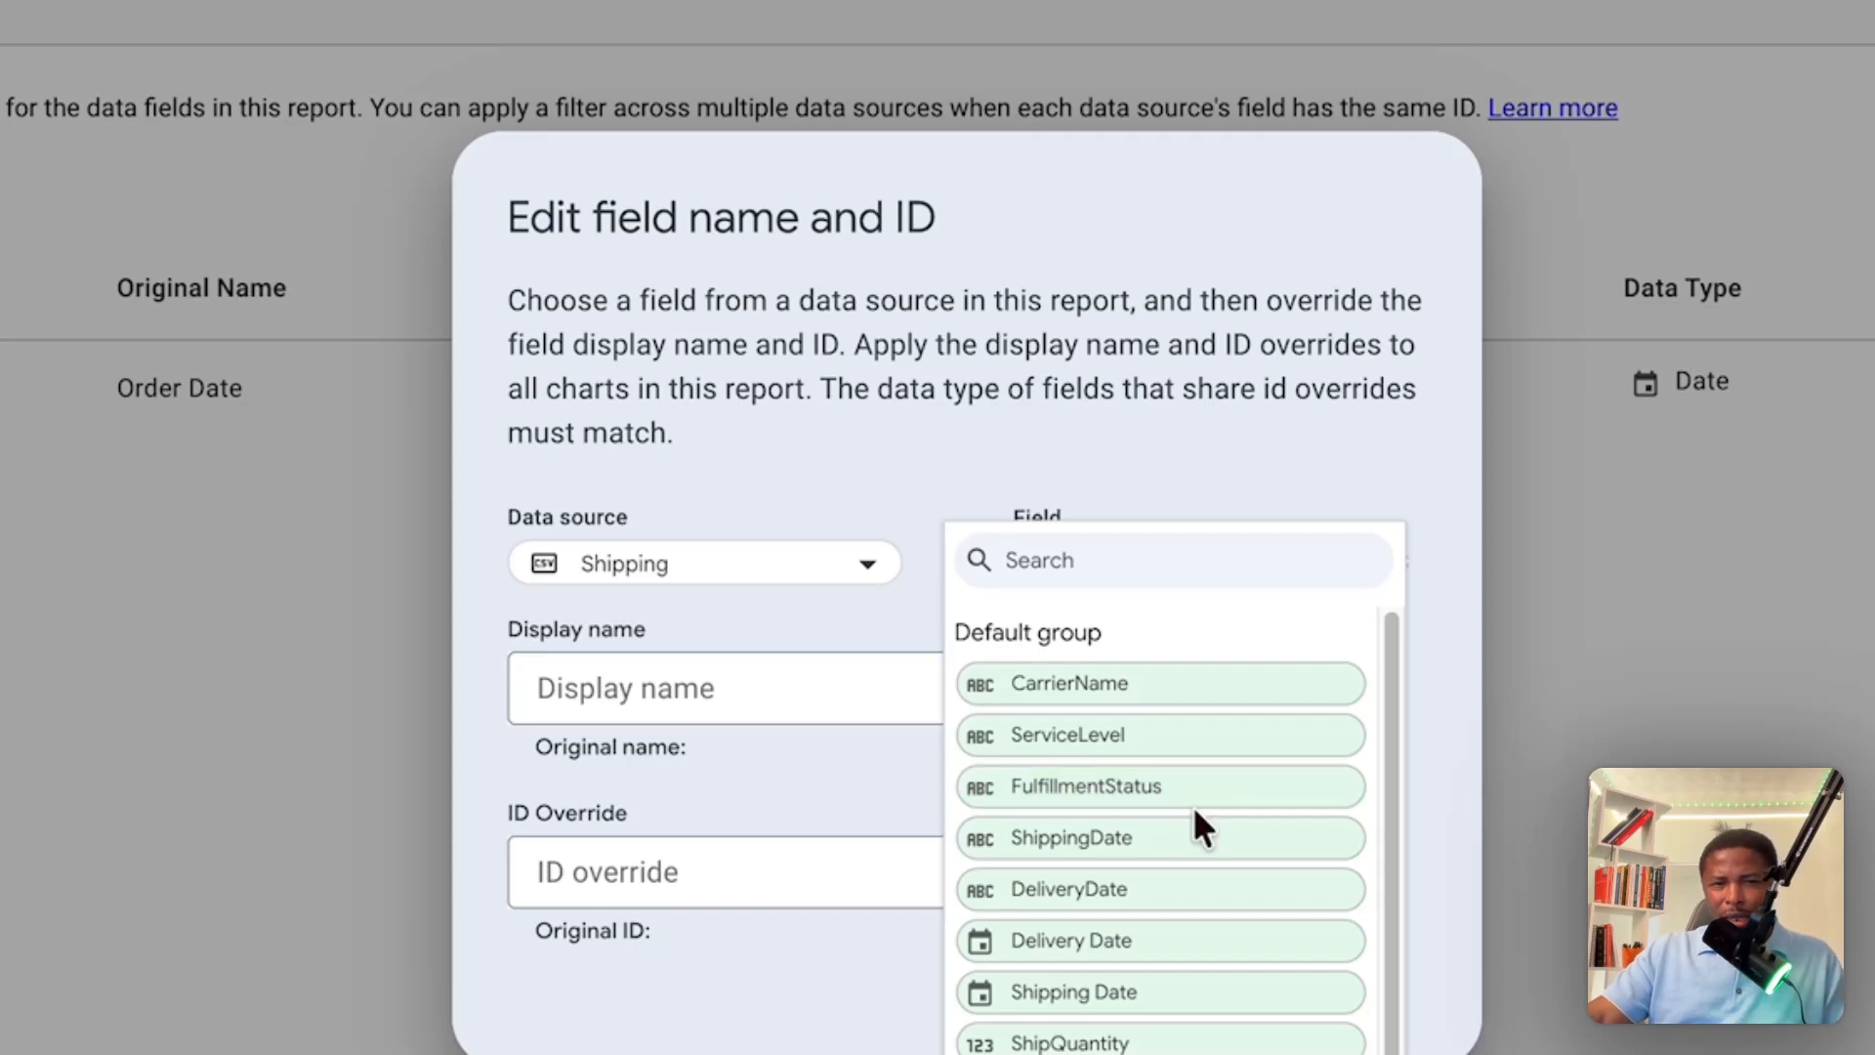
{"action": "left_click", "coordinate": [1049, 943]}
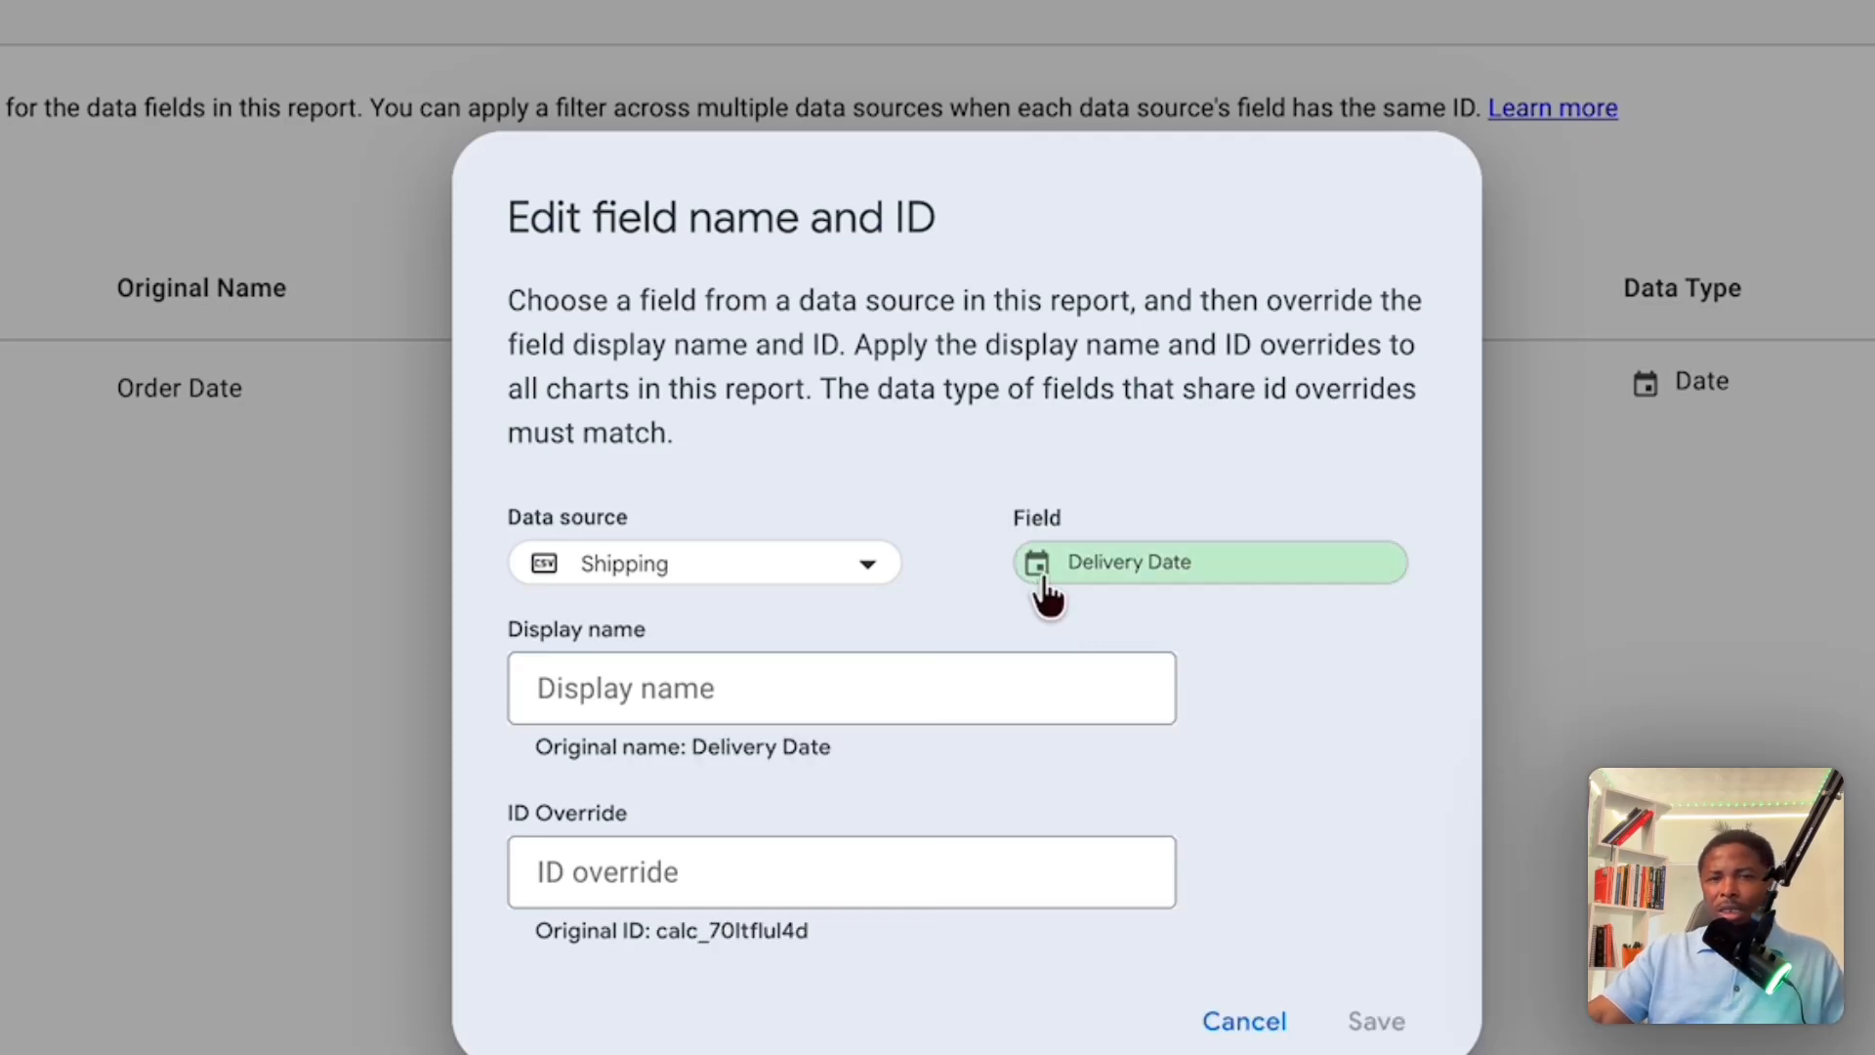
Set the display name of the Delivery Date override to Common Delivery Date.
{"action": "left_click", "coordinate": [987, 682]}
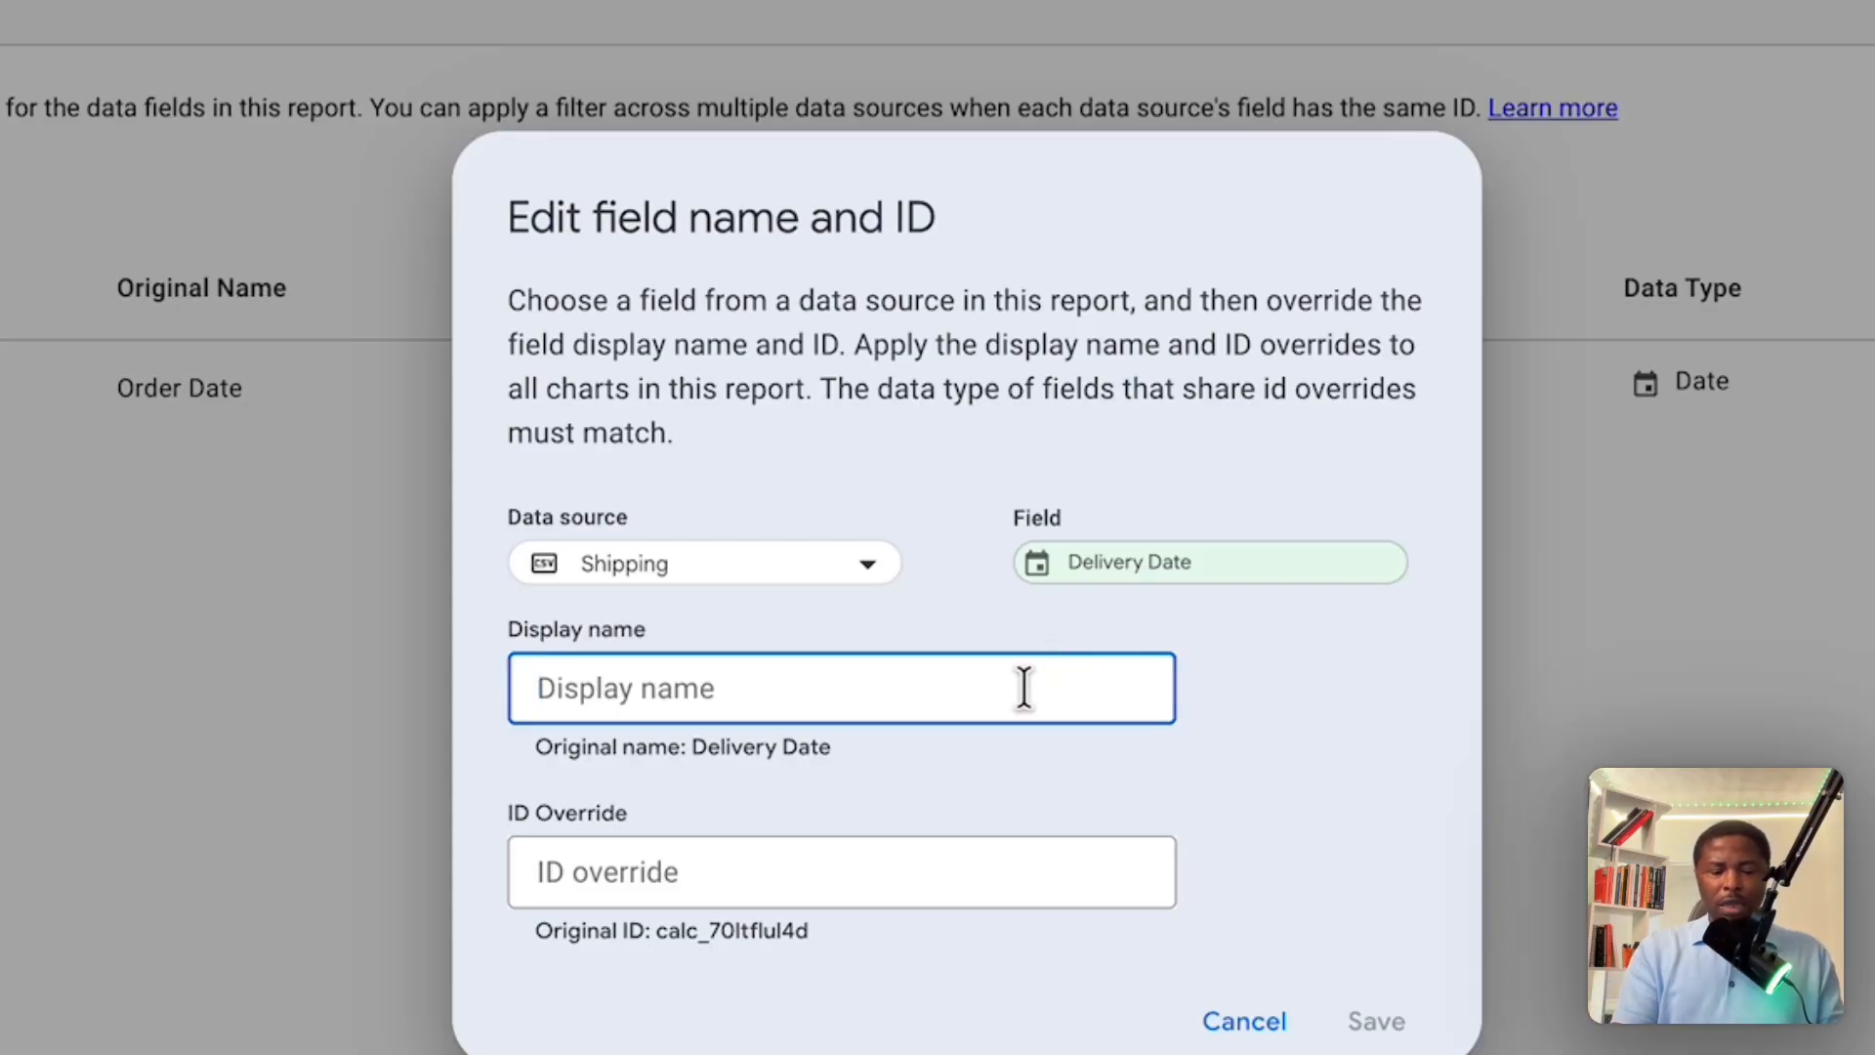
{"action": "type", "text": "Common Shipping Date"}
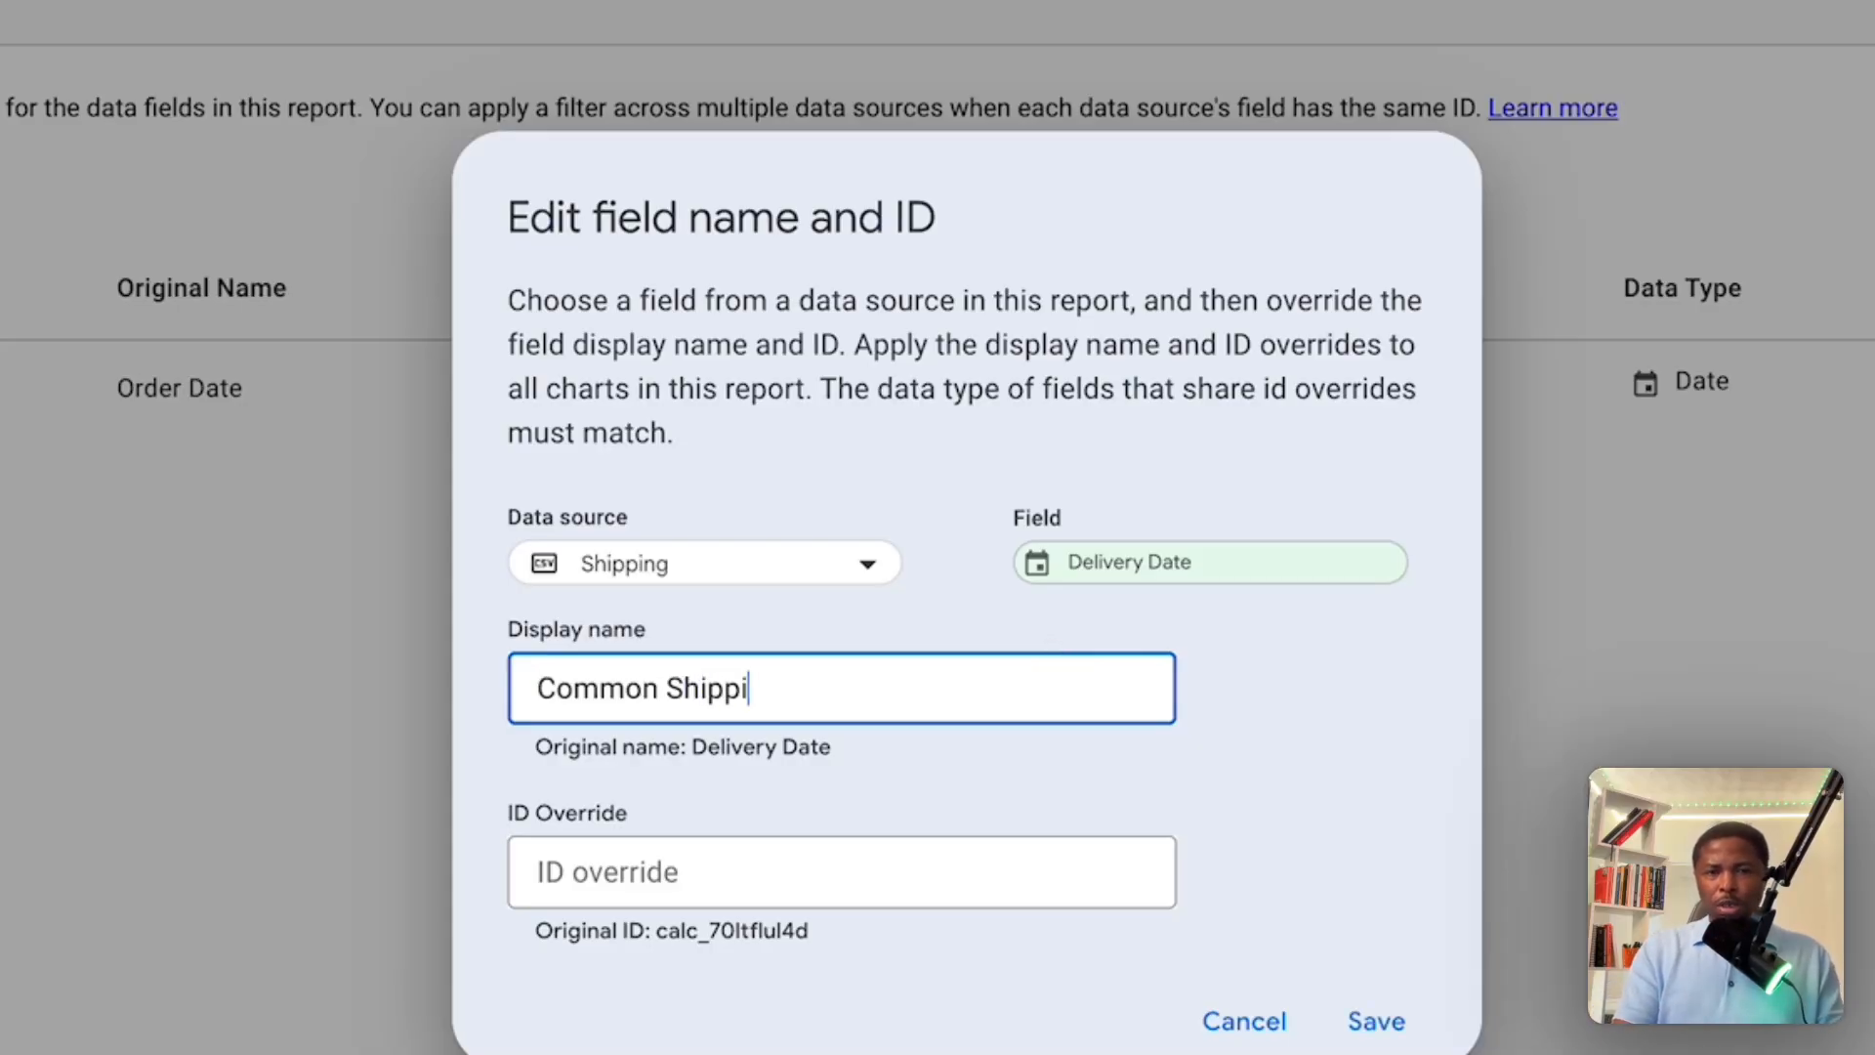
{"action": "key", "text": "BackSpace"}
{"action": "key", "text": "BackSpace"}
{"action": "key", "text": "BackSpace"}
{"action": "key", "text": "BackSpace"}
{"action": "key", "text": "BackSpace"}
{"action": "key", "text": "BackSpace"}
{"action": "key", "text": "BackSpace"}
{"action": "key", "text": "BackSpace"}
{"action": "type", "text": "De"}
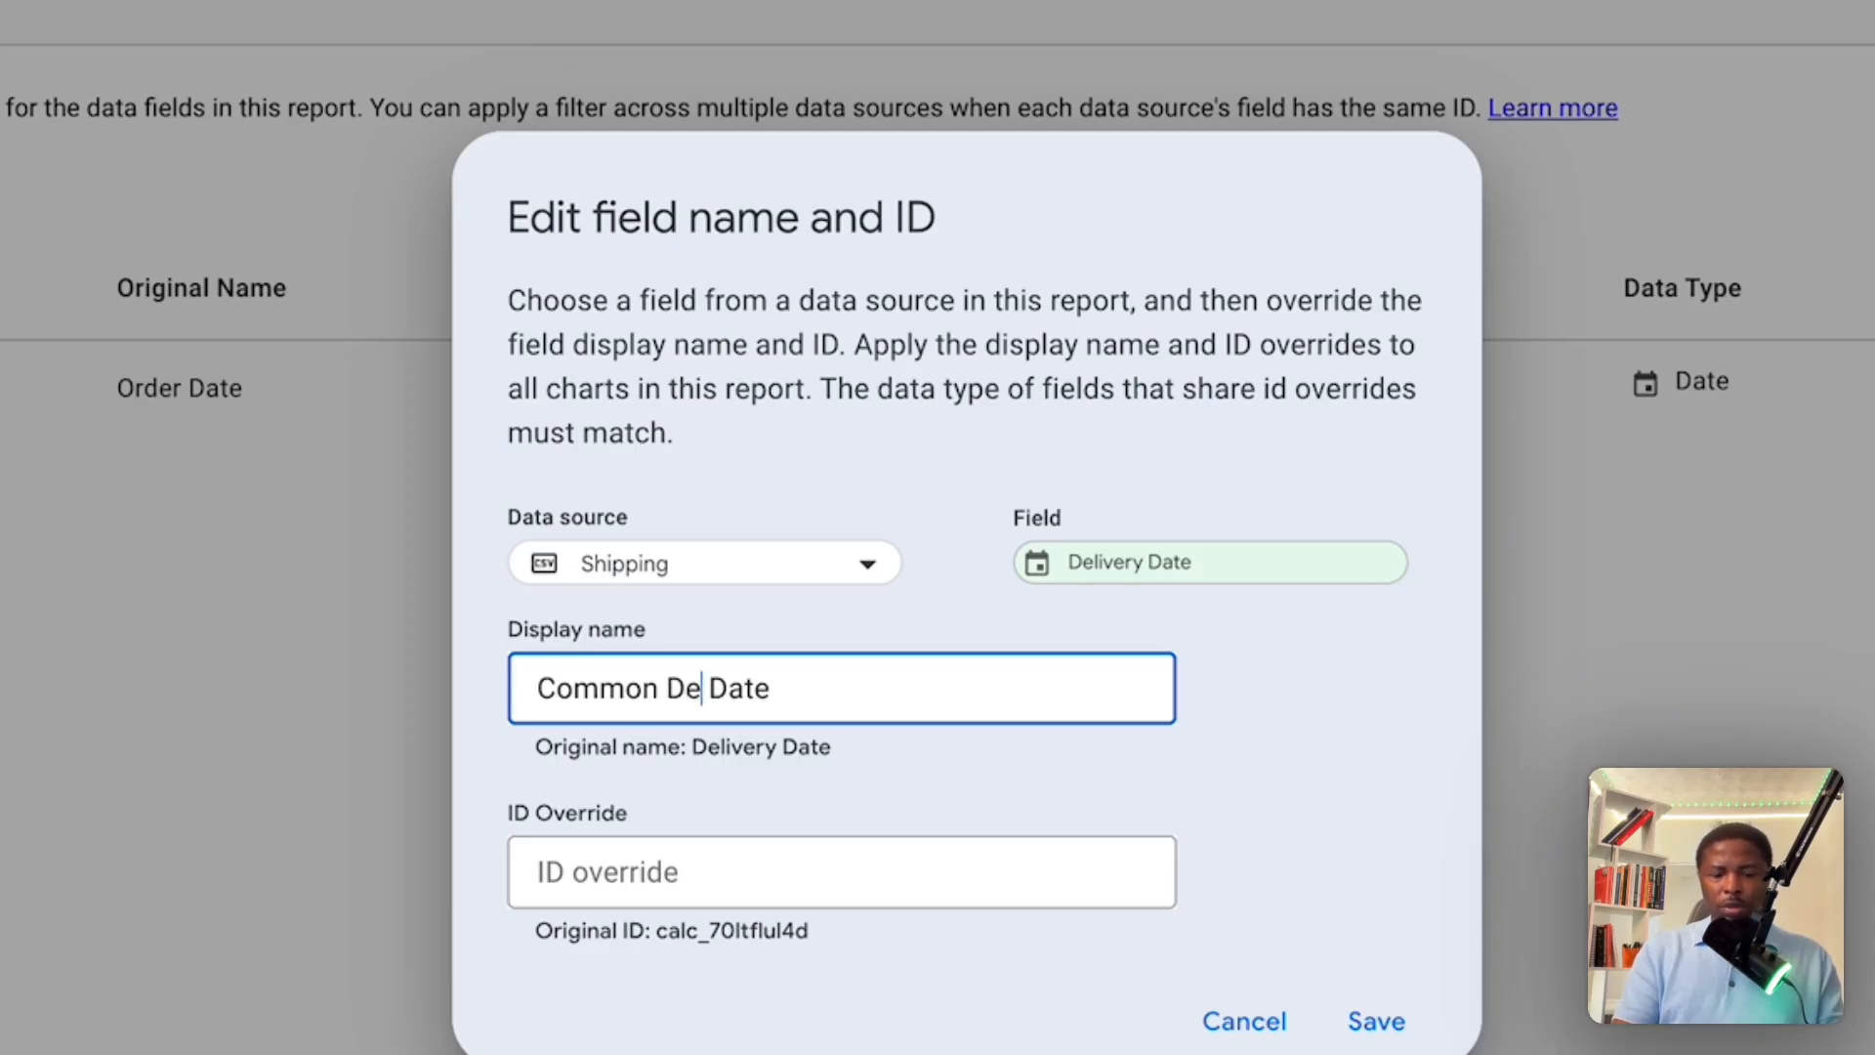
{"action": "type", "text": "livery"}
Give the Delivery Date override the ID override 111222333 and save it.
{"action": "left_click", "coordinate": [1000, 869]}
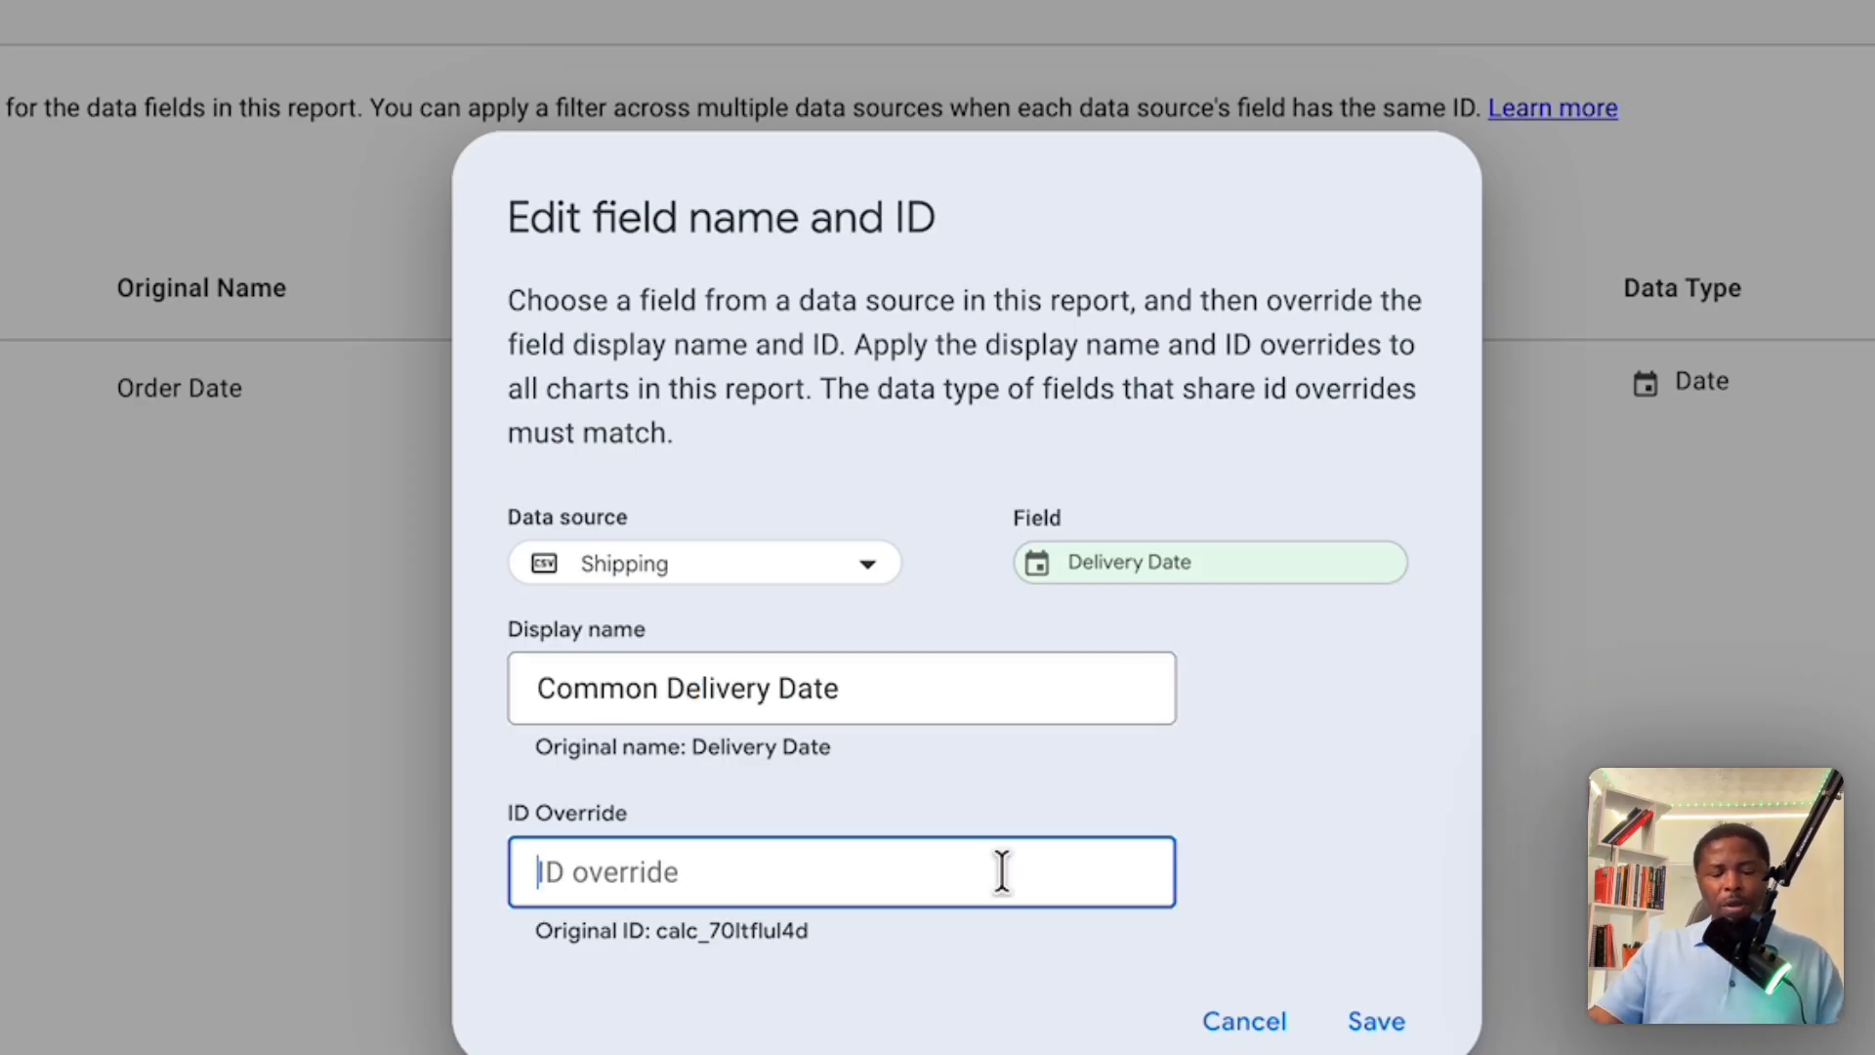
{"action": "type", "text": "111222333"}
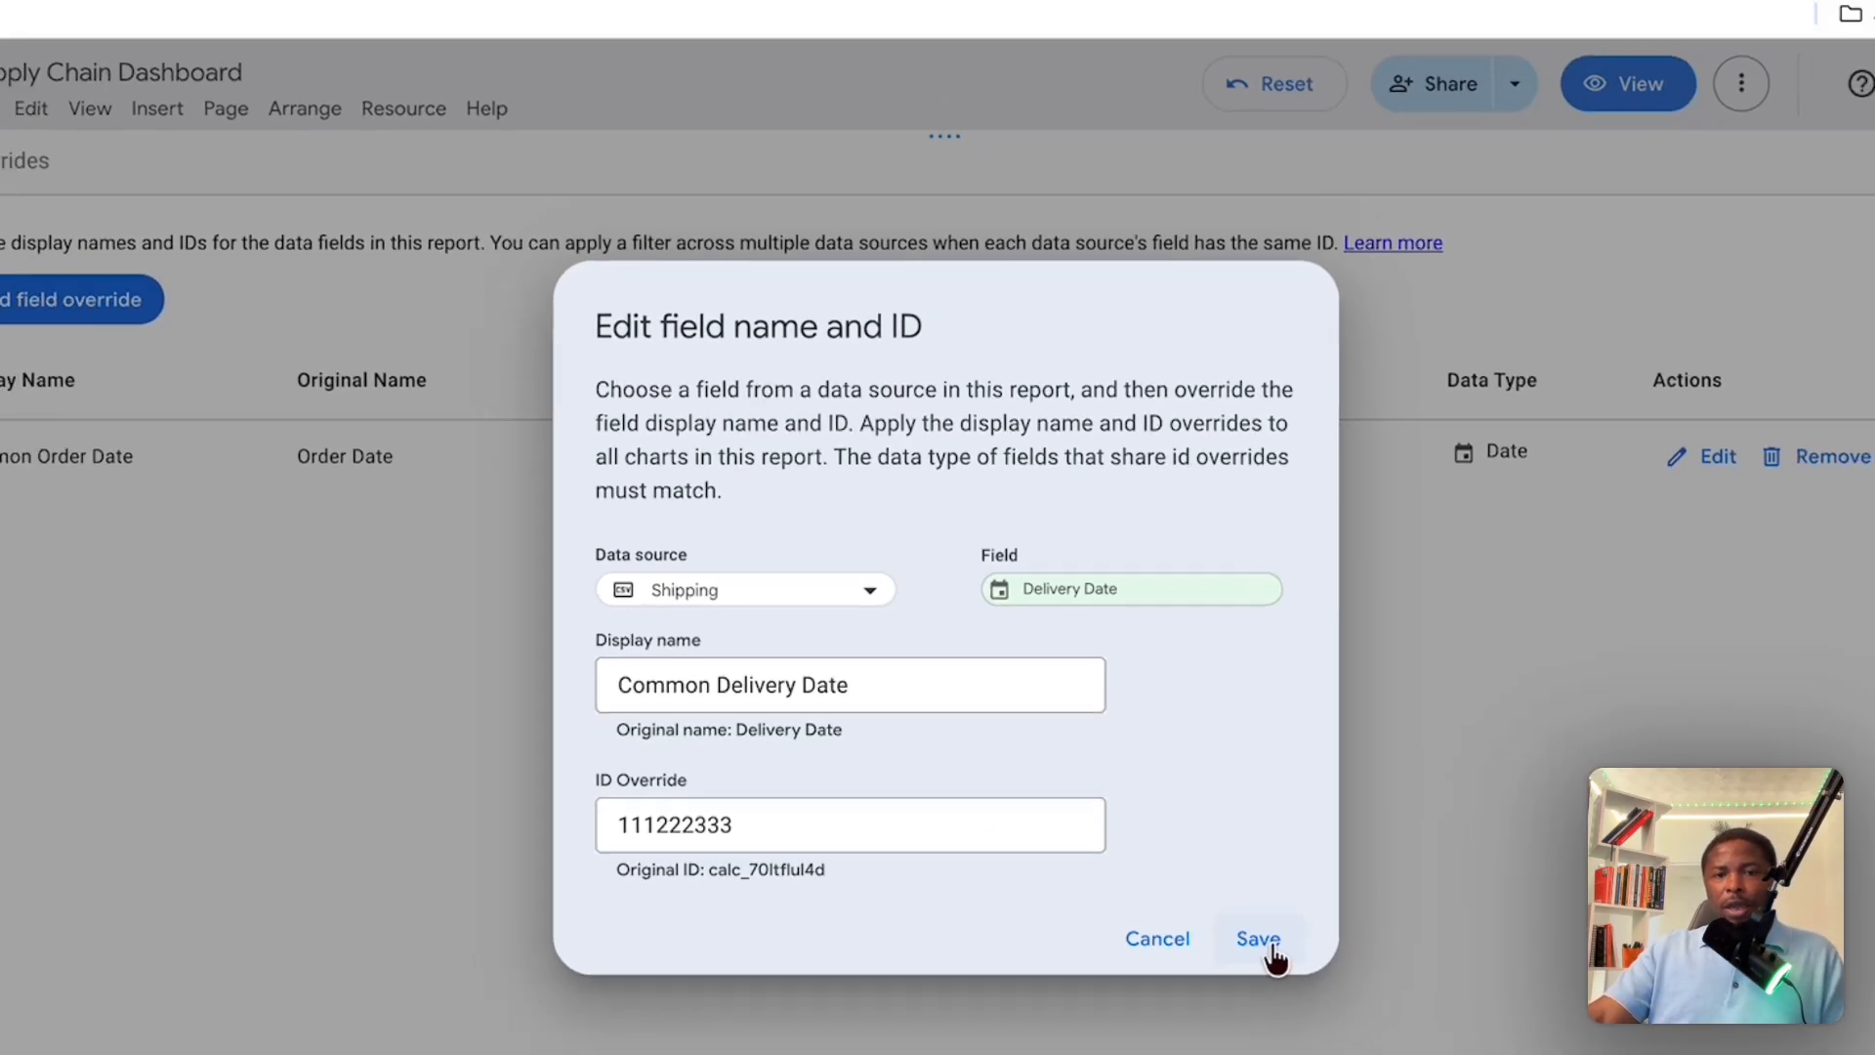
{"action": "left_click", "coordinate": [1392, 1035]}
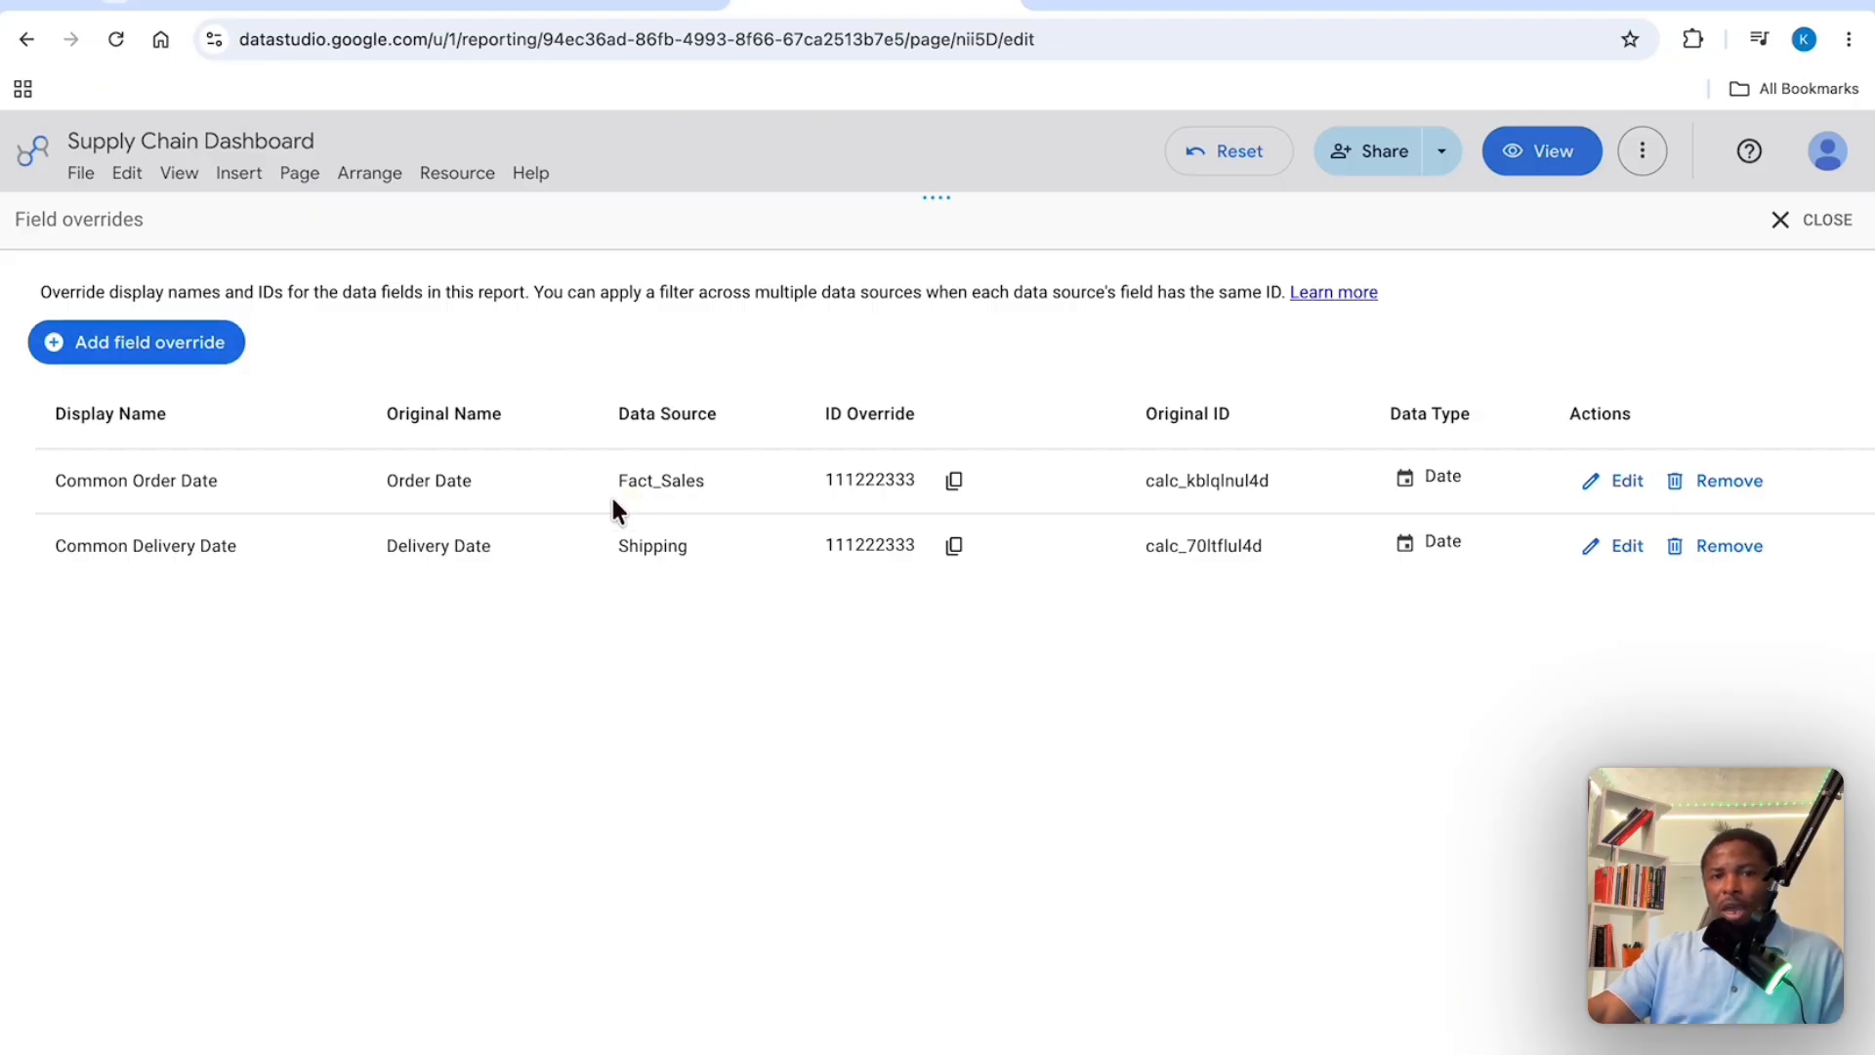
Check the data sources of the two saved field overrides and close the overrides list.
{"action": "left_click_drag", "start_coordinate": [704, 480], "coordinate": [589, 490]}
{"action": "left_click_drag", "start_coordinate": [701, 547], "coordinate": [599, 554]}
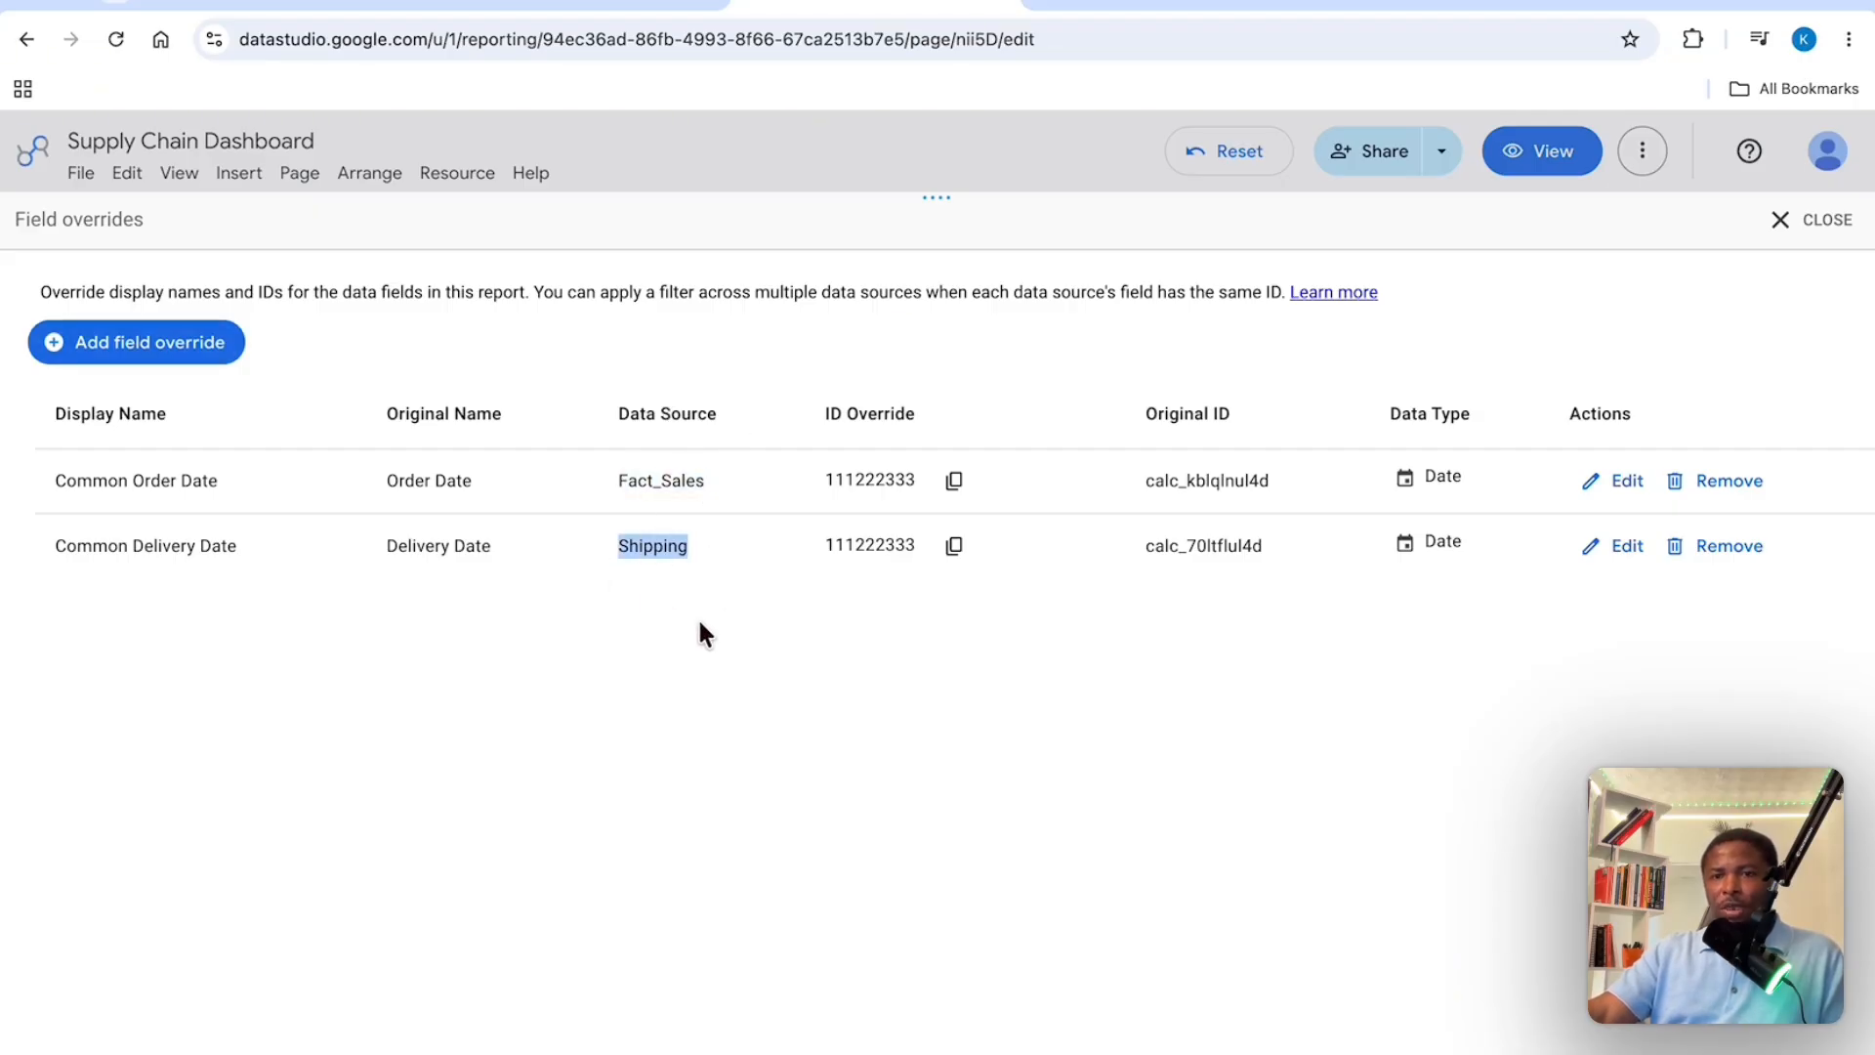
{"action": "left_click", "coordinate": [1818, 221]}
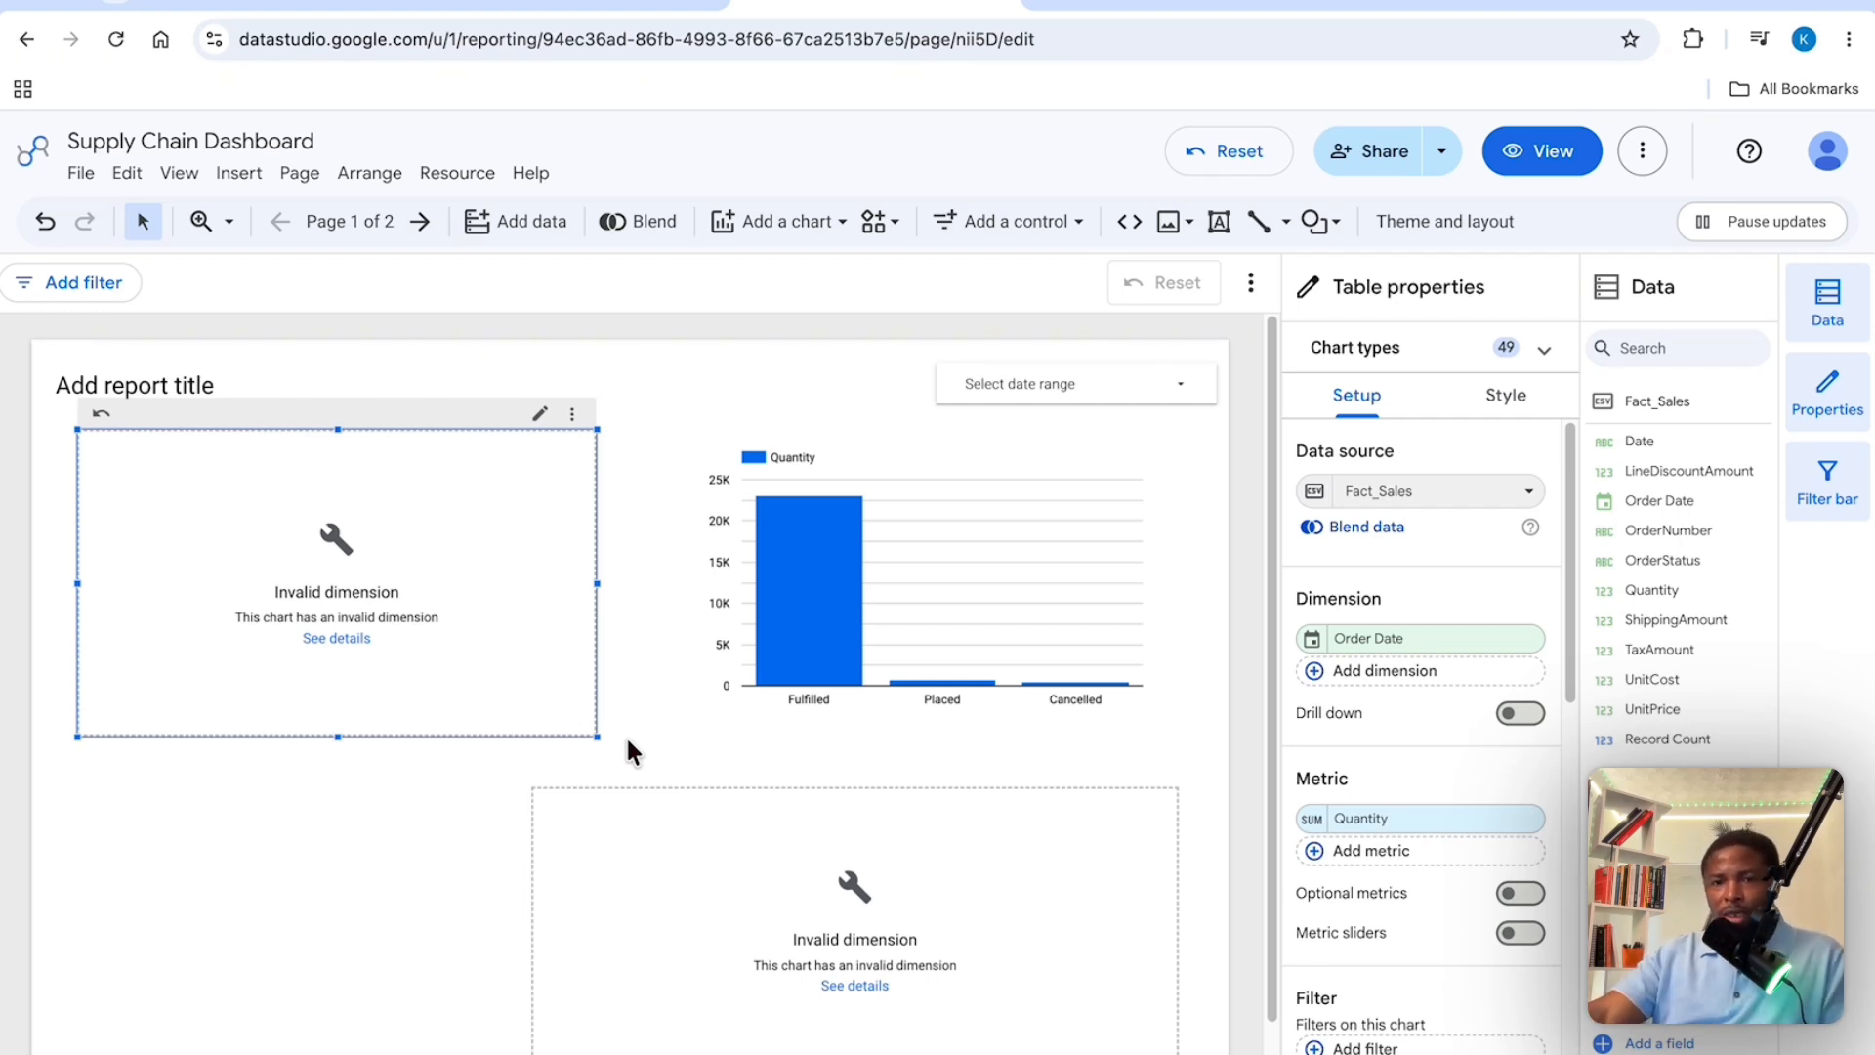
Replace the table's invalid dimension with Common Order Date and give it the display name Date.
{"action": "left_click_drag", "start_coordinate": [1491, 633], "coordinate": [1444, 661]}
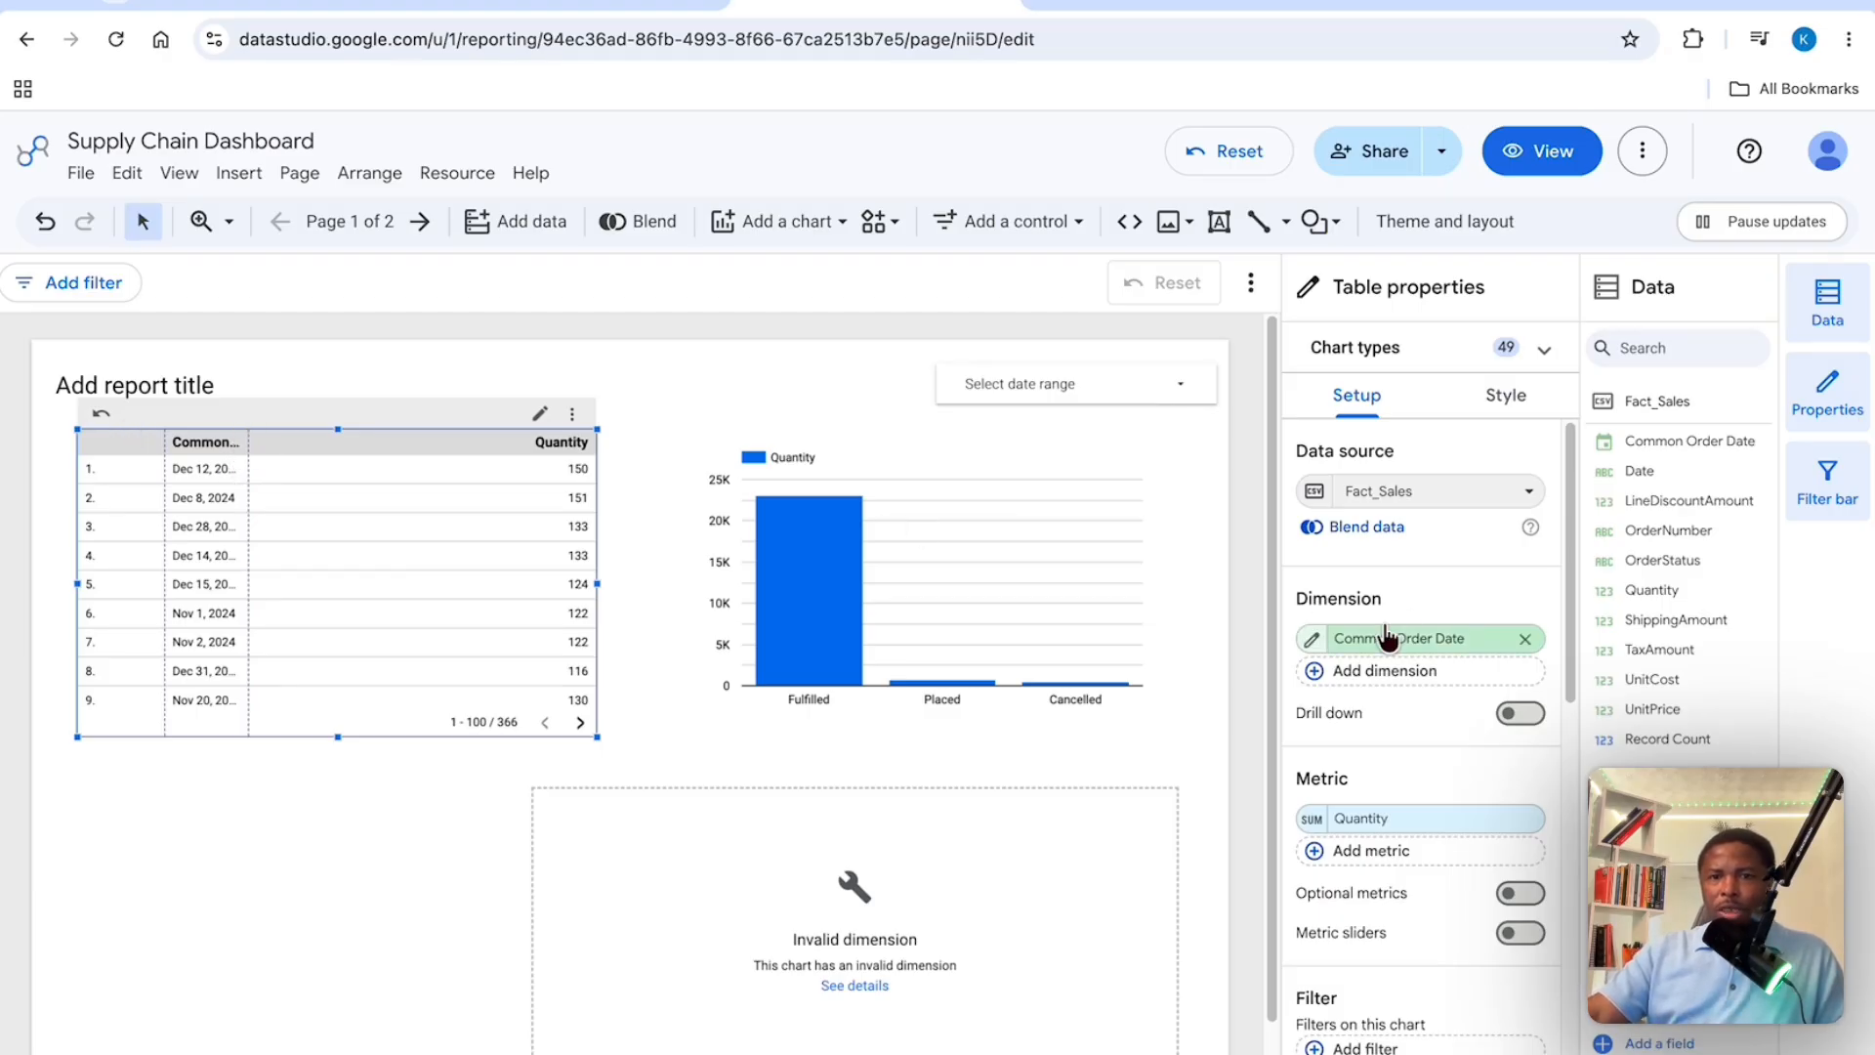
{"action": "left_click", "coordinate": [1311, 639]}
{"action": "left_click", "coordinate": [1233, 731]}
{"action": "type", "text": "Date"}
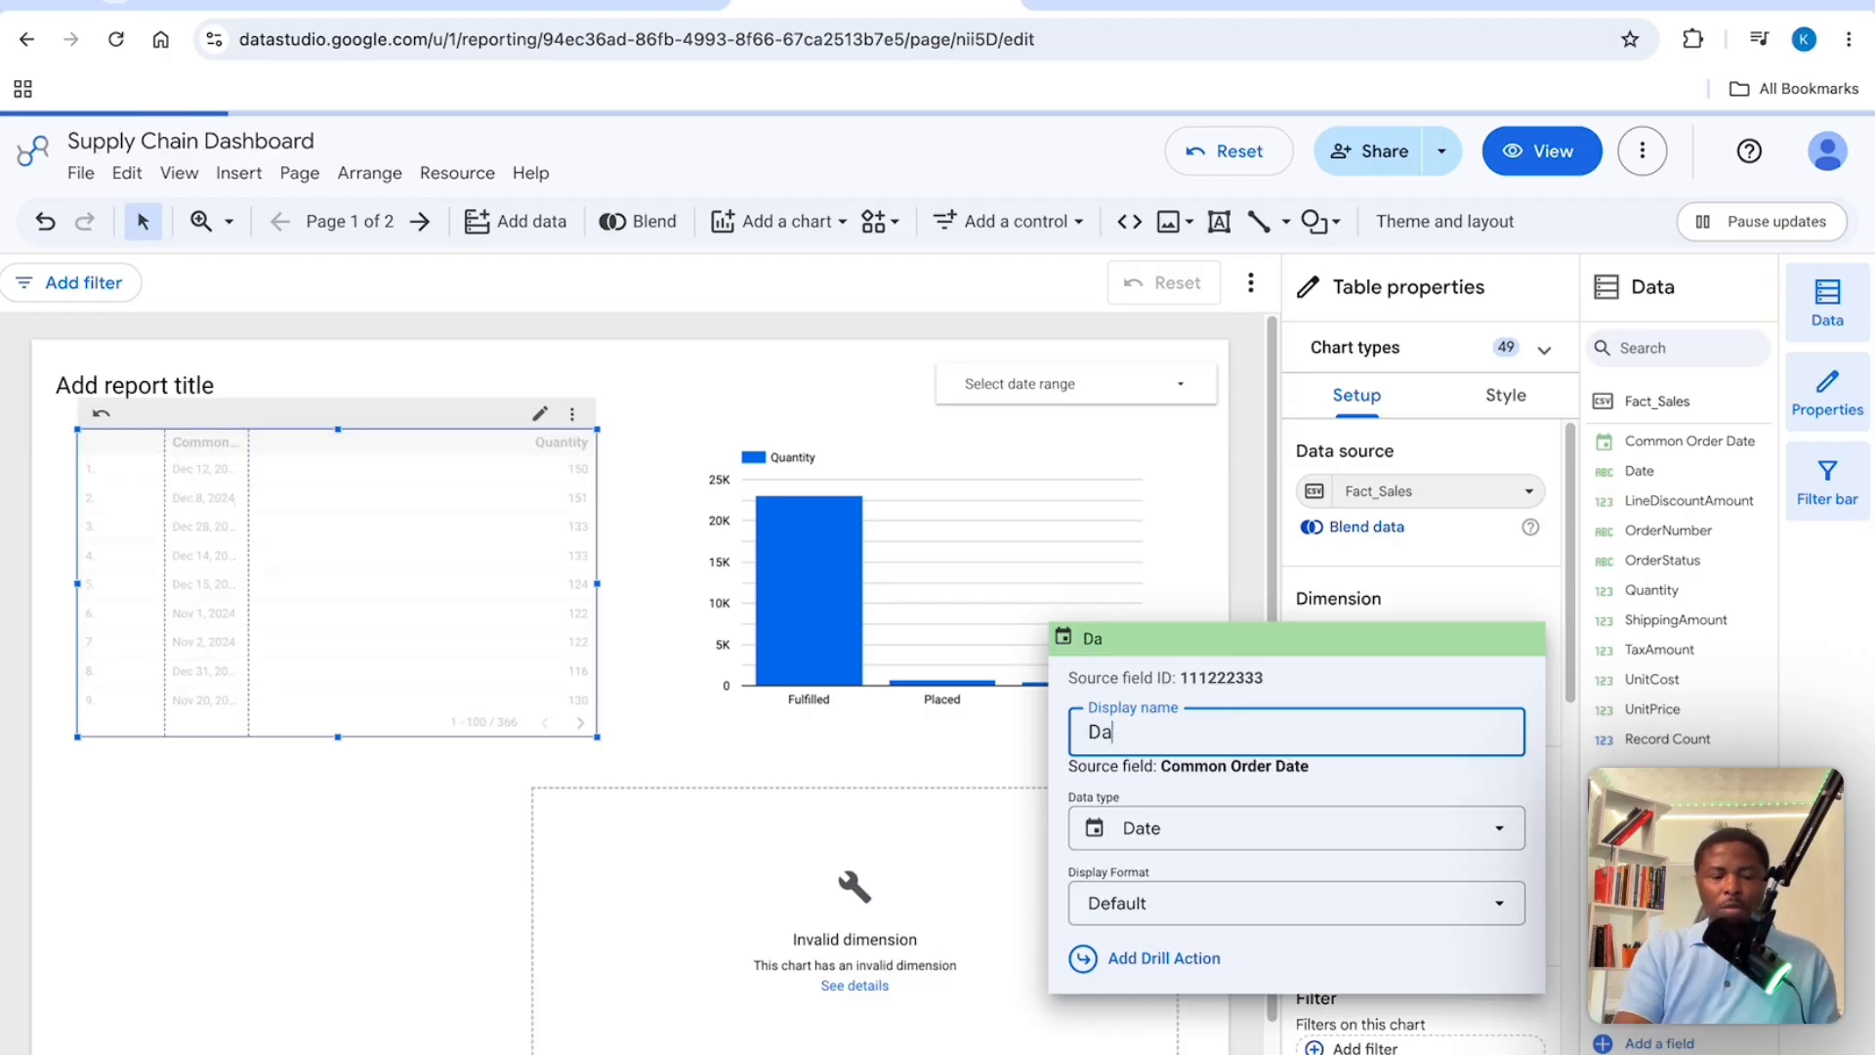
{"action": "left_click", "coordinate": [924, 742]}
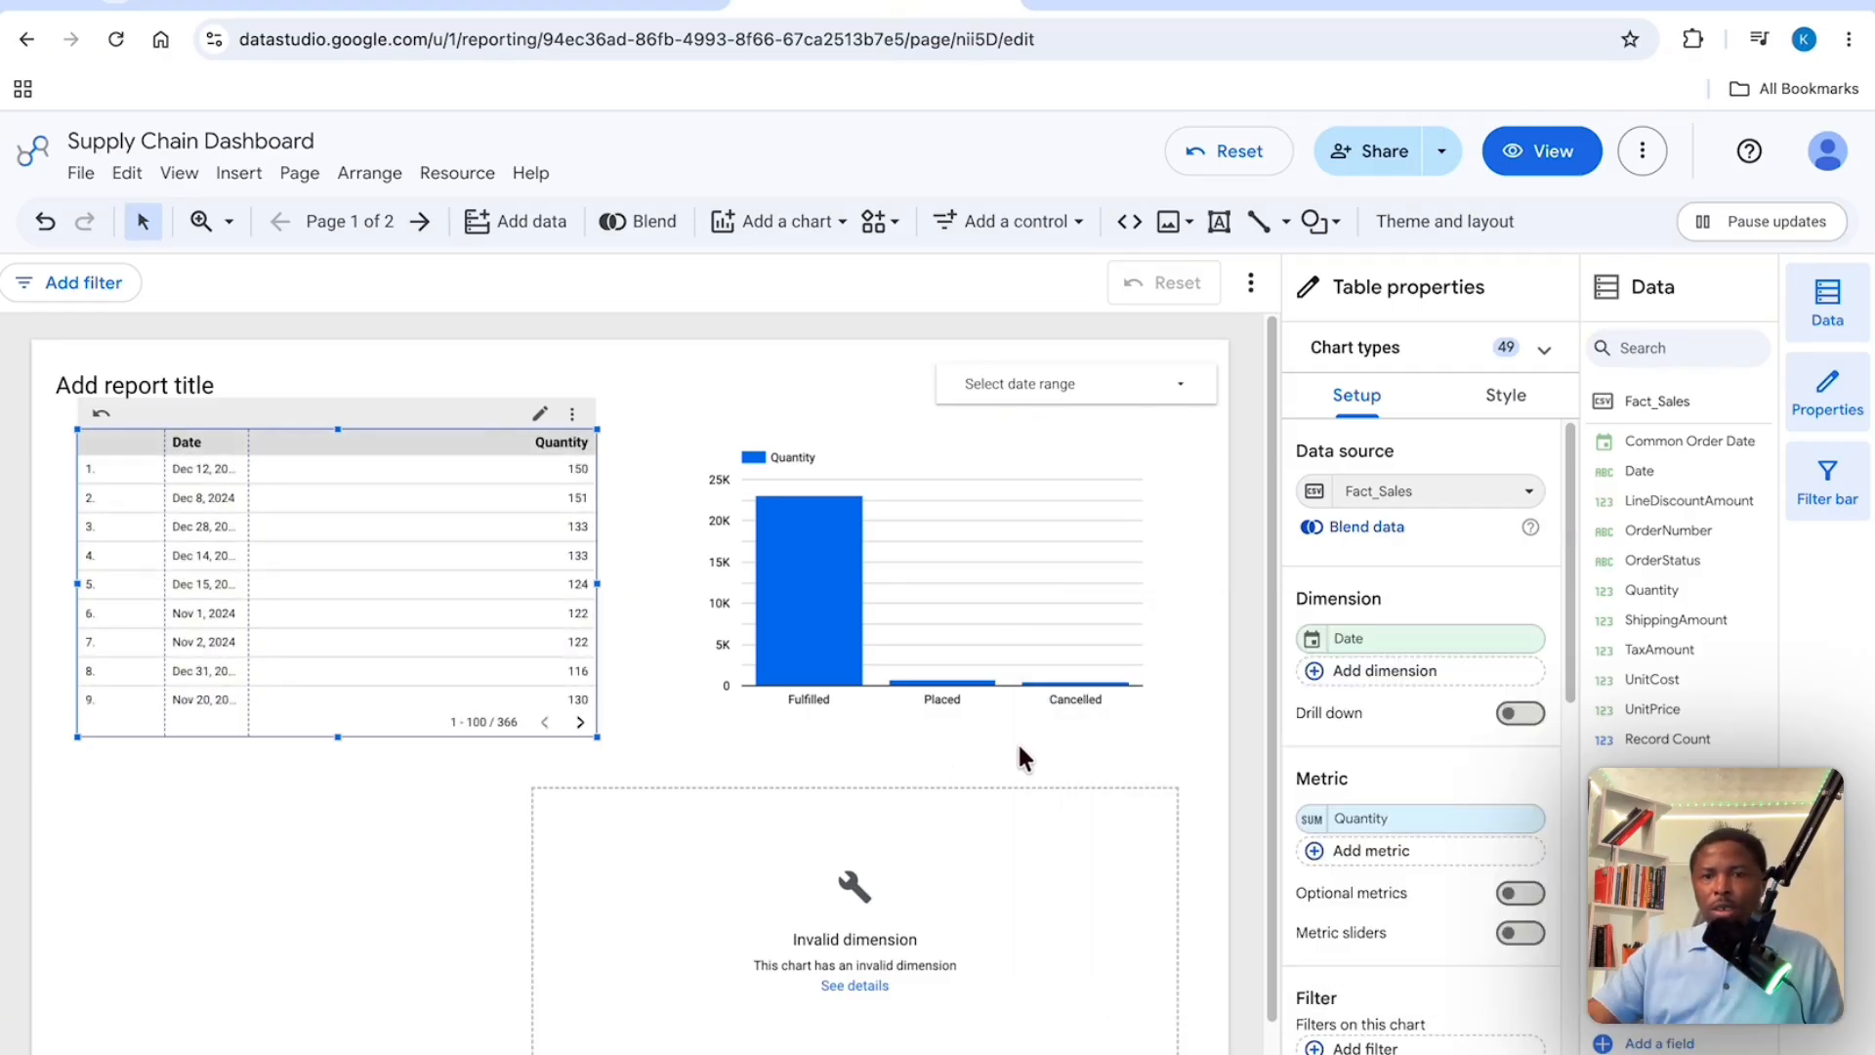
Replace the time series chart's invalid dimension with Common Delivery Date and give it the display name Date.
{"action": "left_click", "coordinate": [945, 845]}
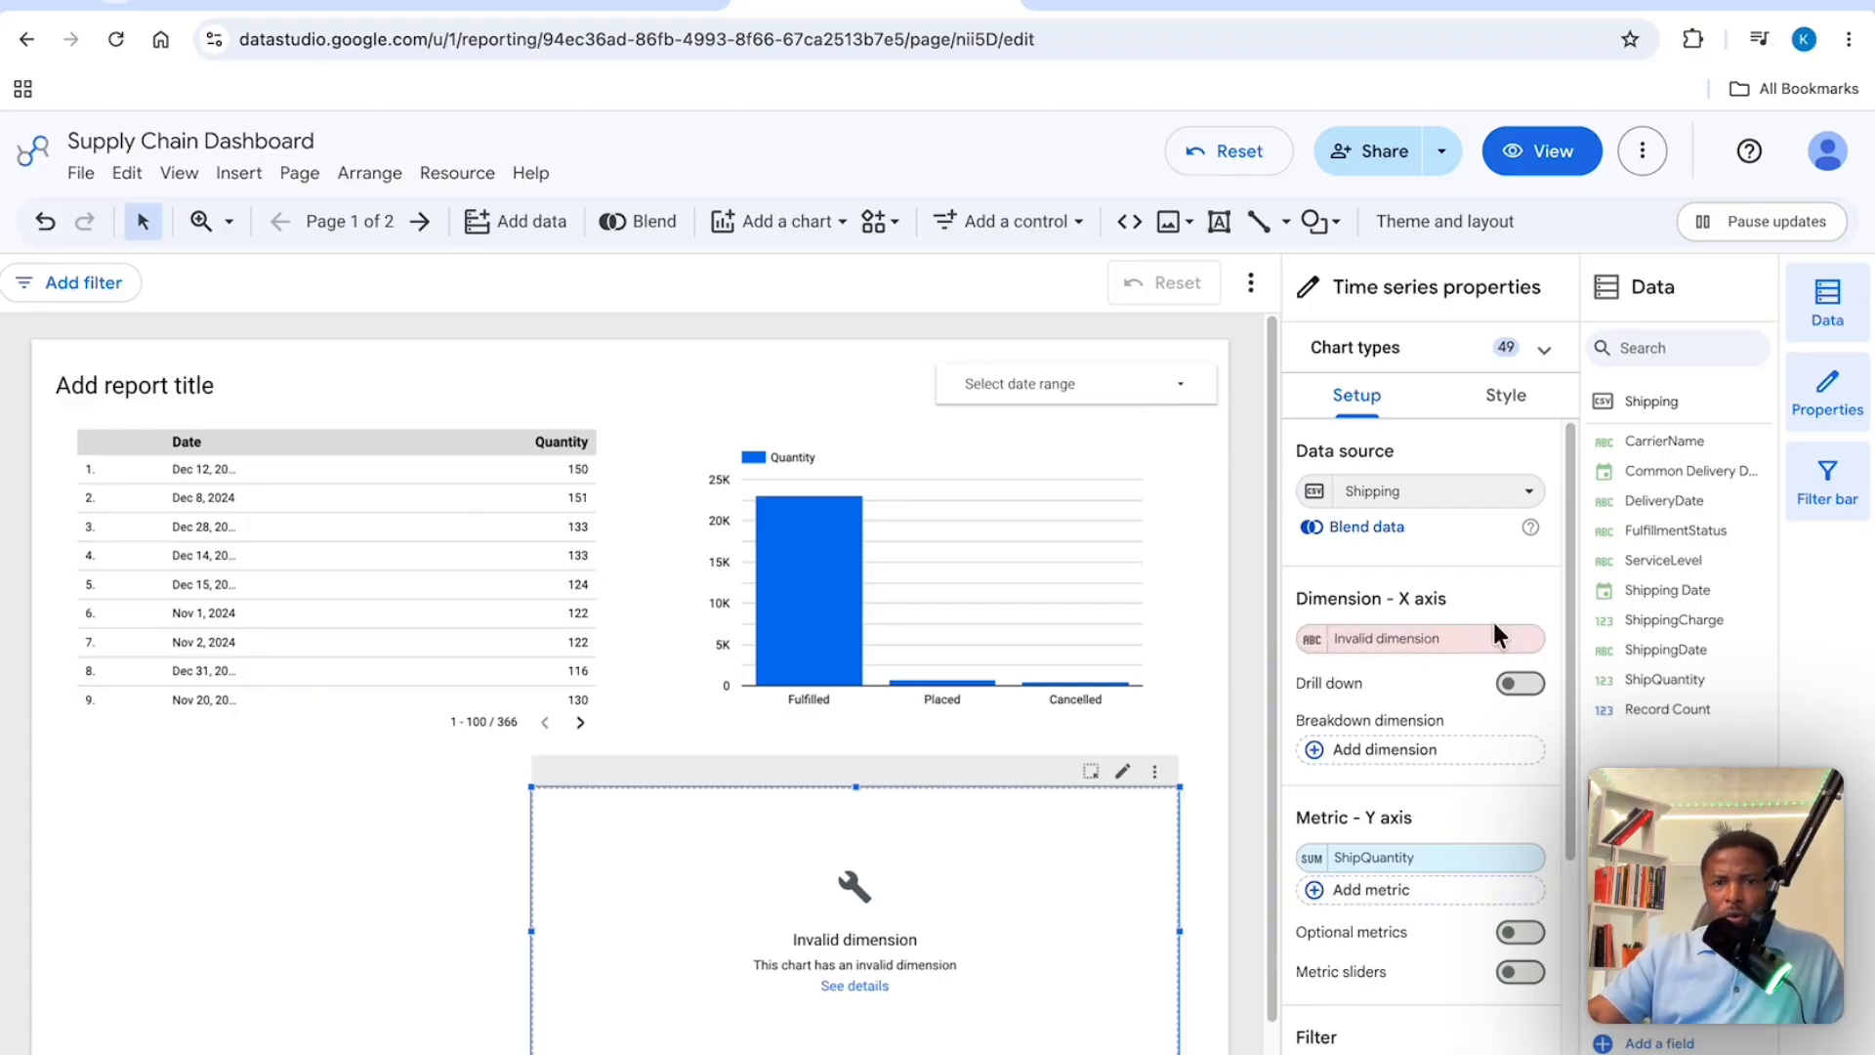
{"action": "left_click_drag", "start_coordinate": [1723, 472], "coordinate": [1426, 640]}
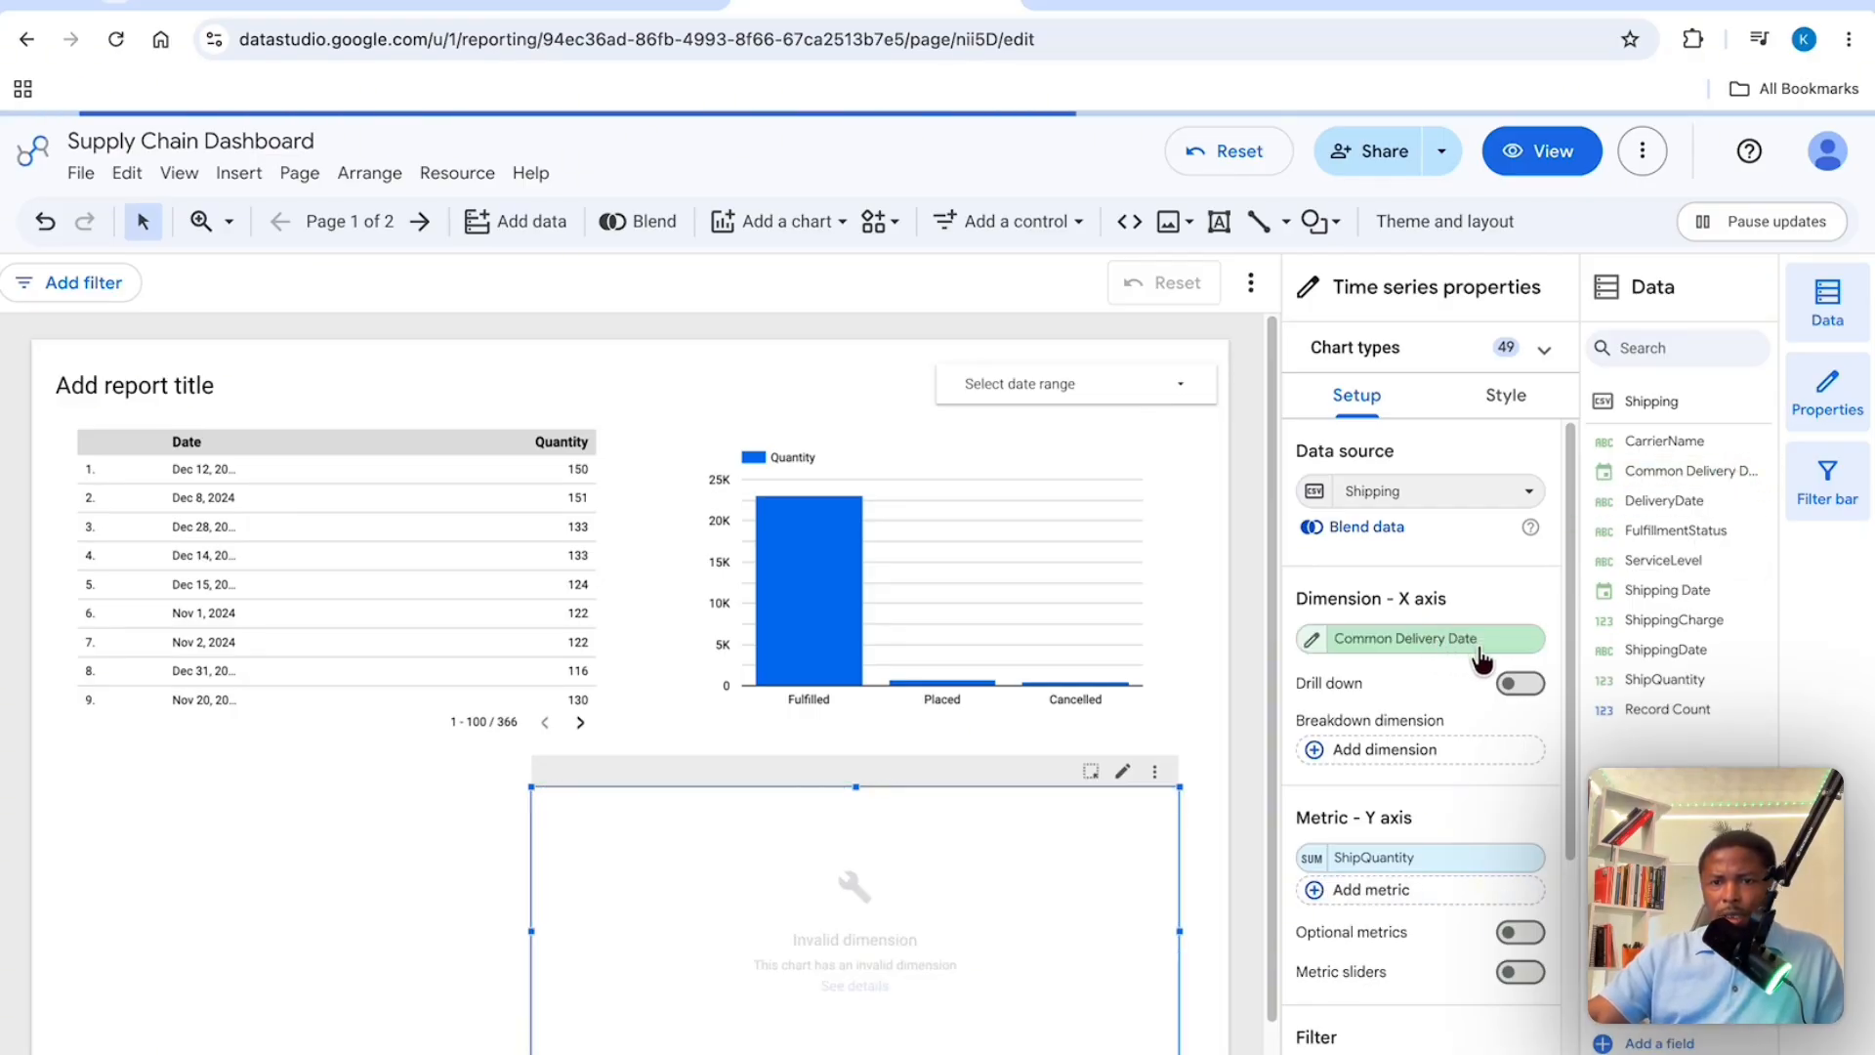
{"action": "left_click", "coordinate": [1313, 639]}
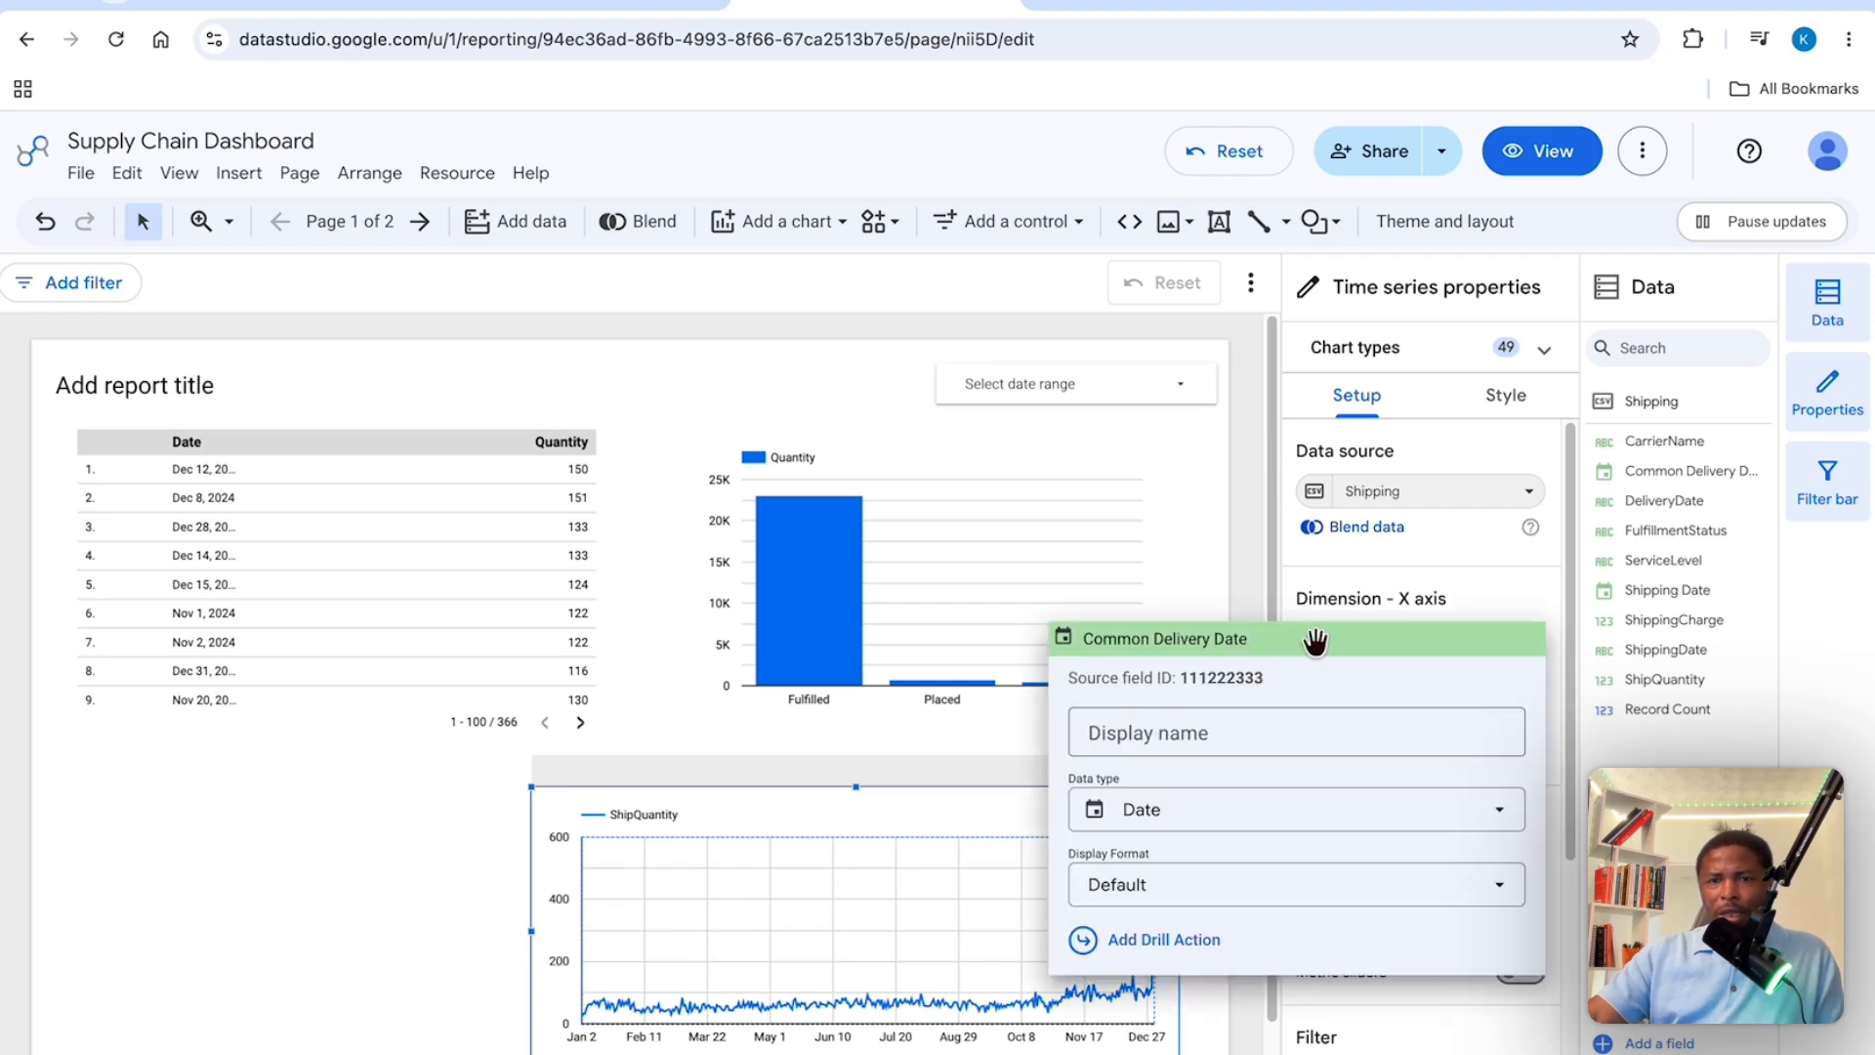
{"action": "left_click", "coordinate": [1215, 734]}
{"action": "type", "text": "Date"}
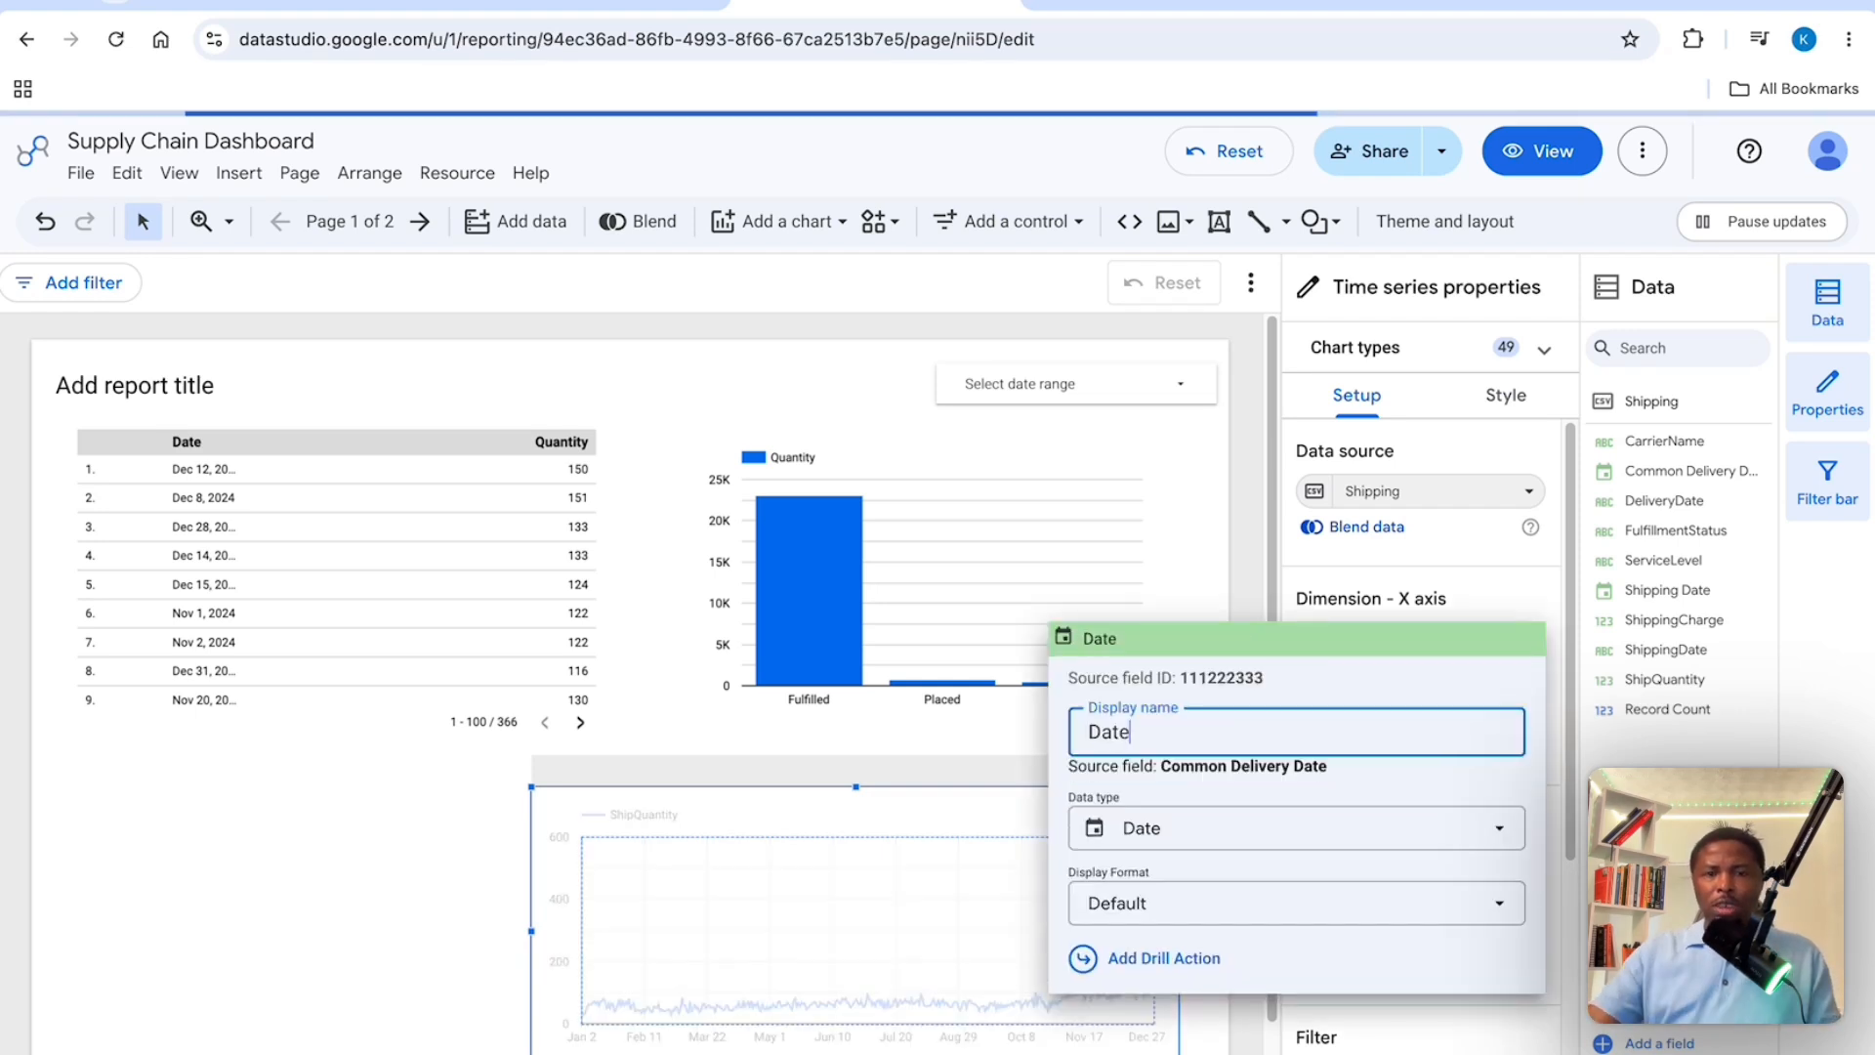
{"action": "left_click", "coordinate": [645, 760]}
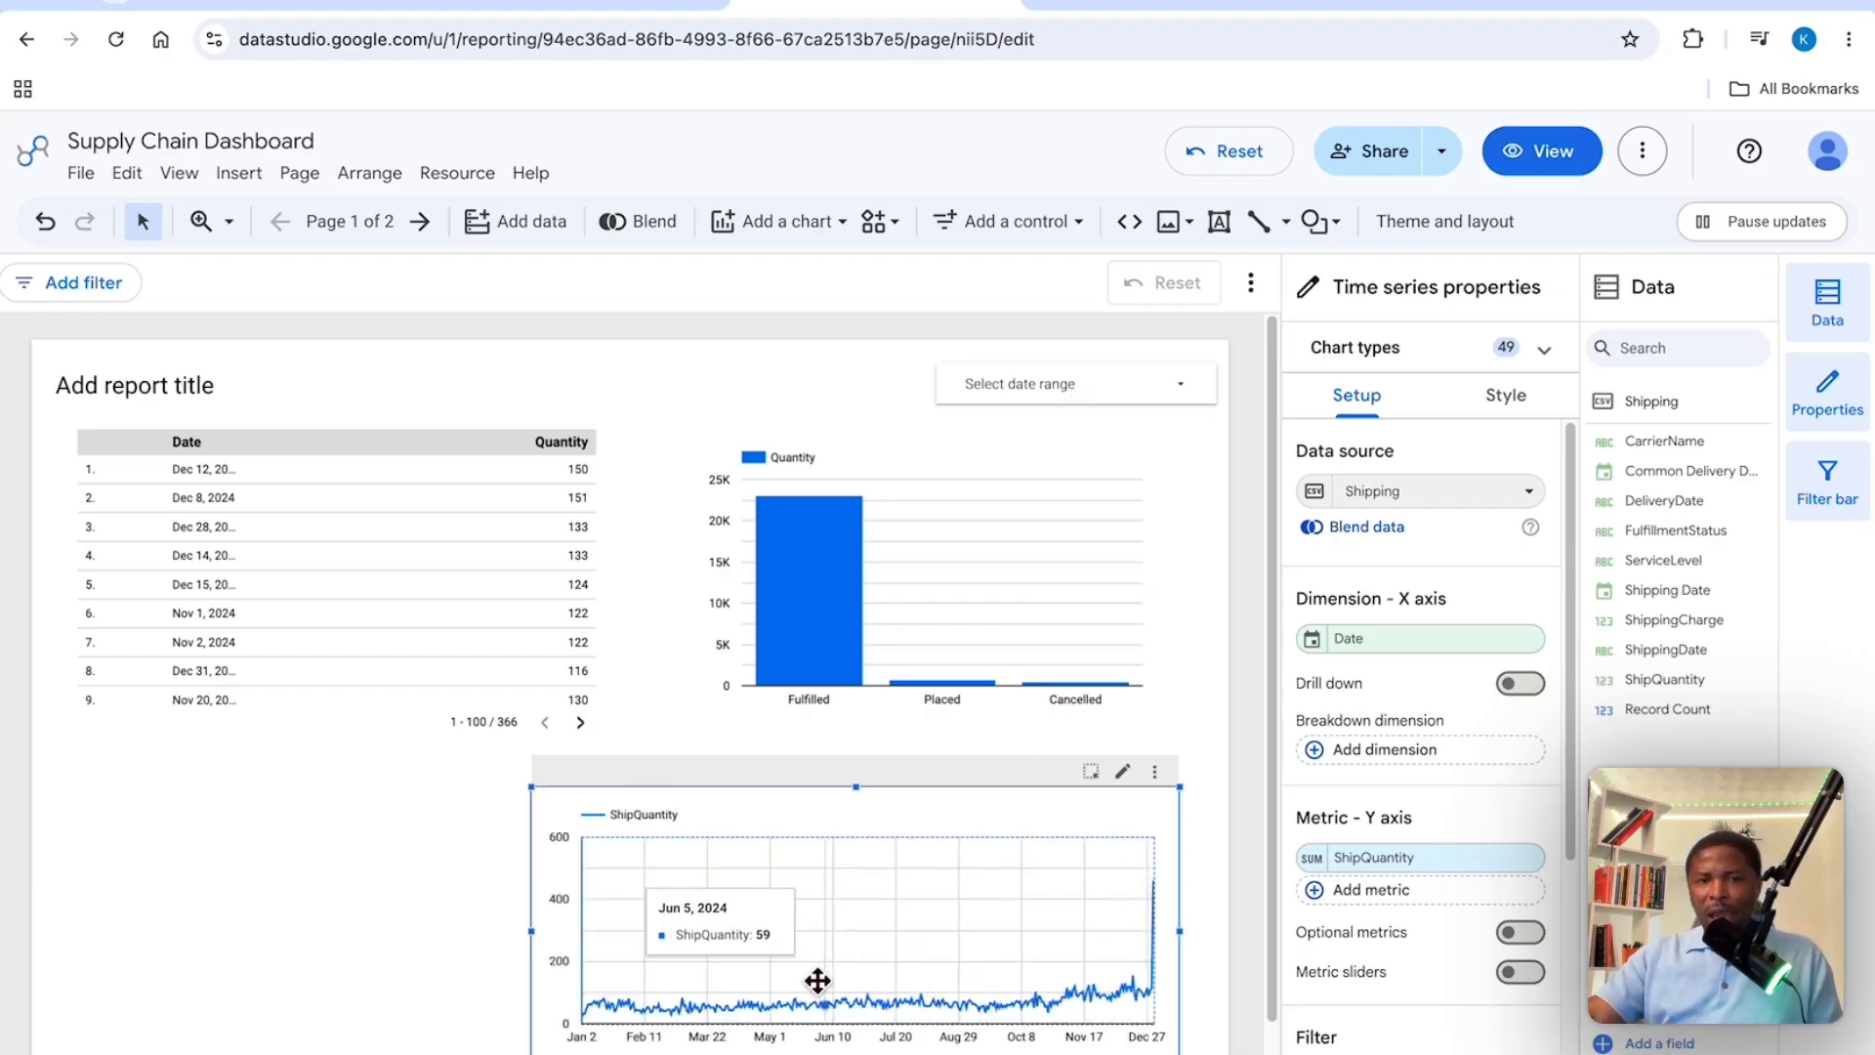
View the report and test cross-filtering with the table's Dec 14 row, then the time series point for Aug 10, 2024.
{"action": "left_click", "coordinate": [1560, 162]}
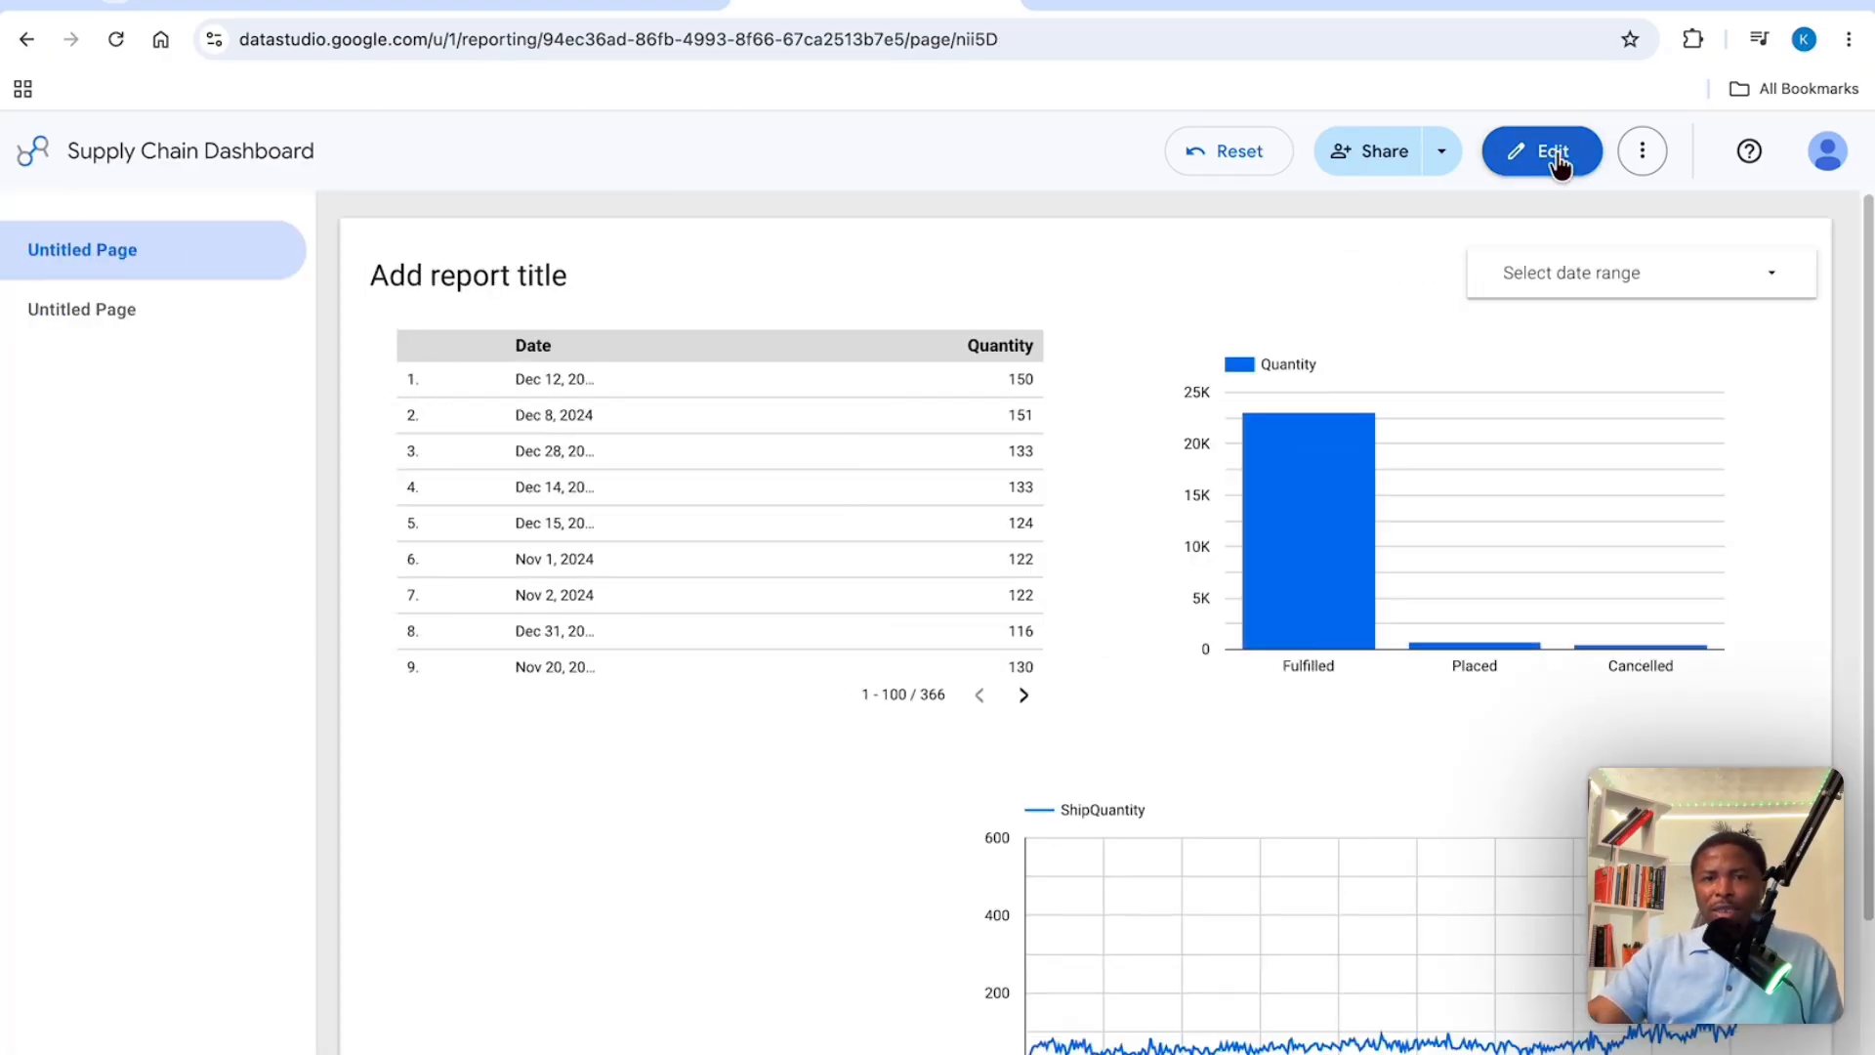
{"action": "left_click", "coordinate": [546, 496]}
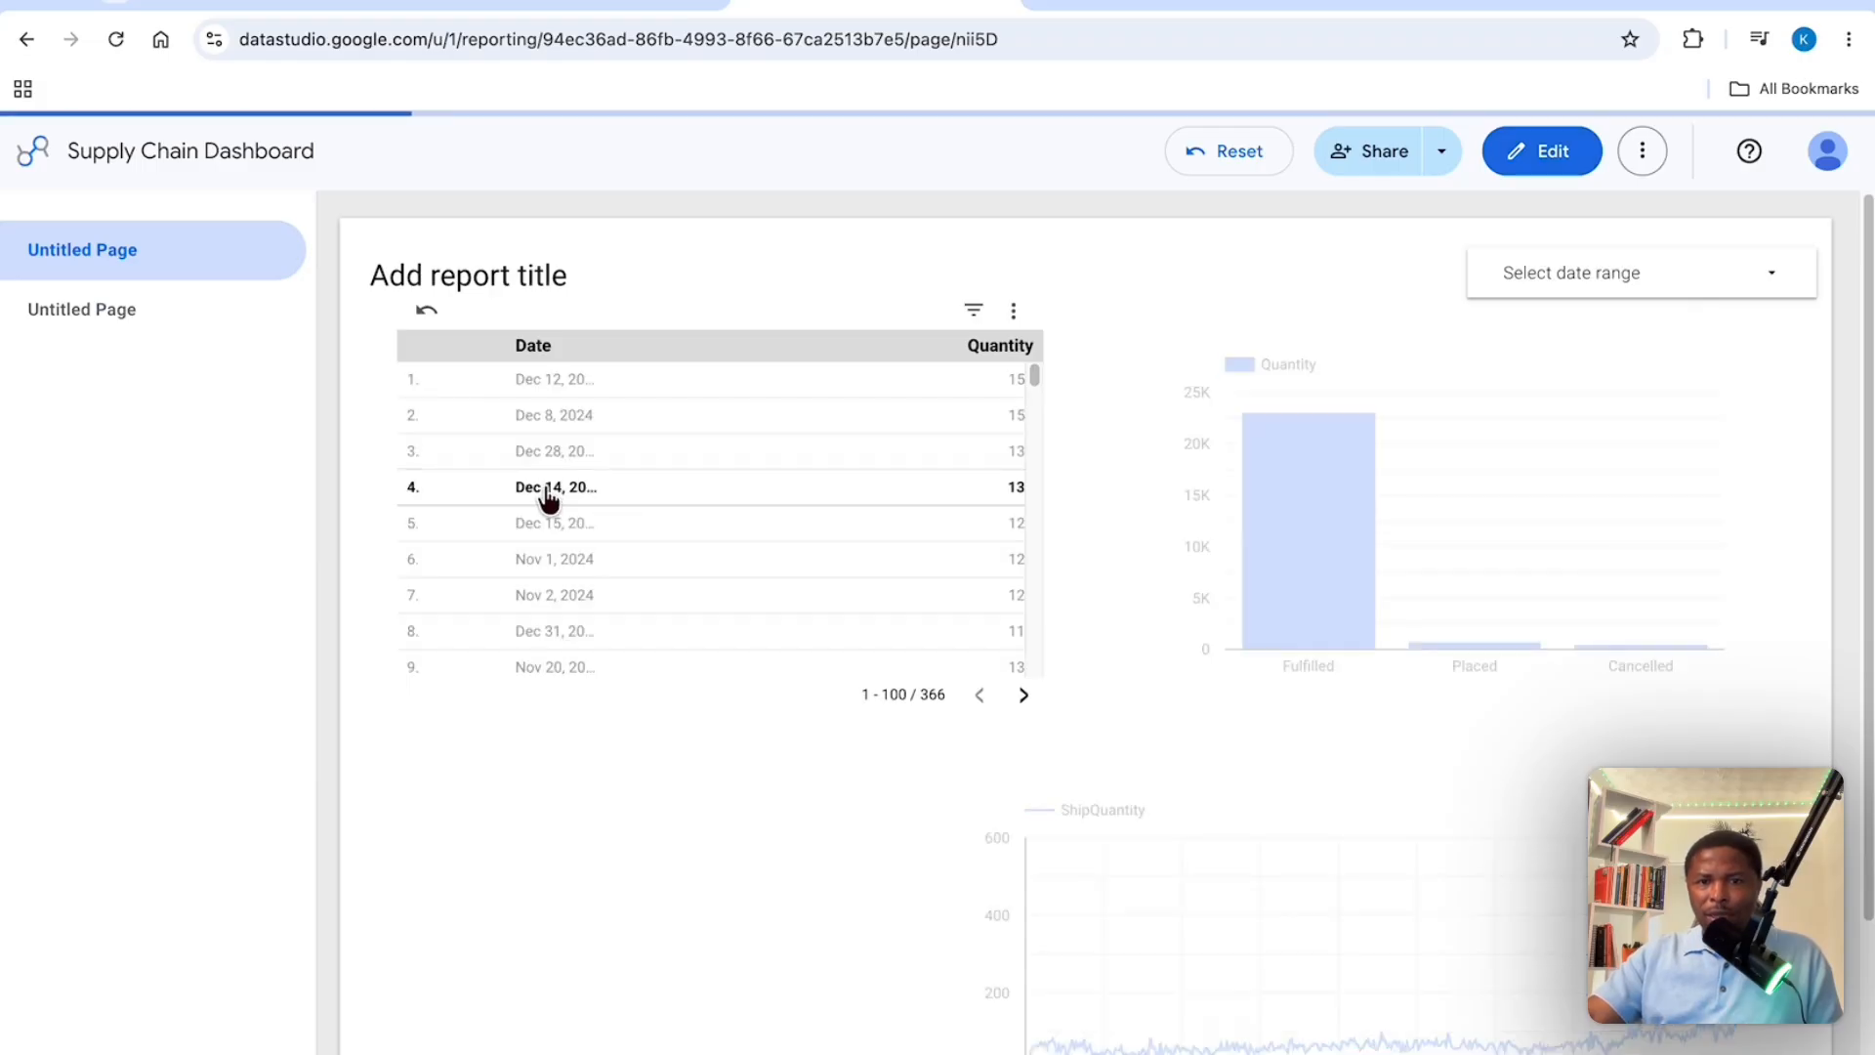
{"action": "left_click", "coordinate": [417, 496]}
{"action": "left_click", "coordinate": [1457, 1047]}
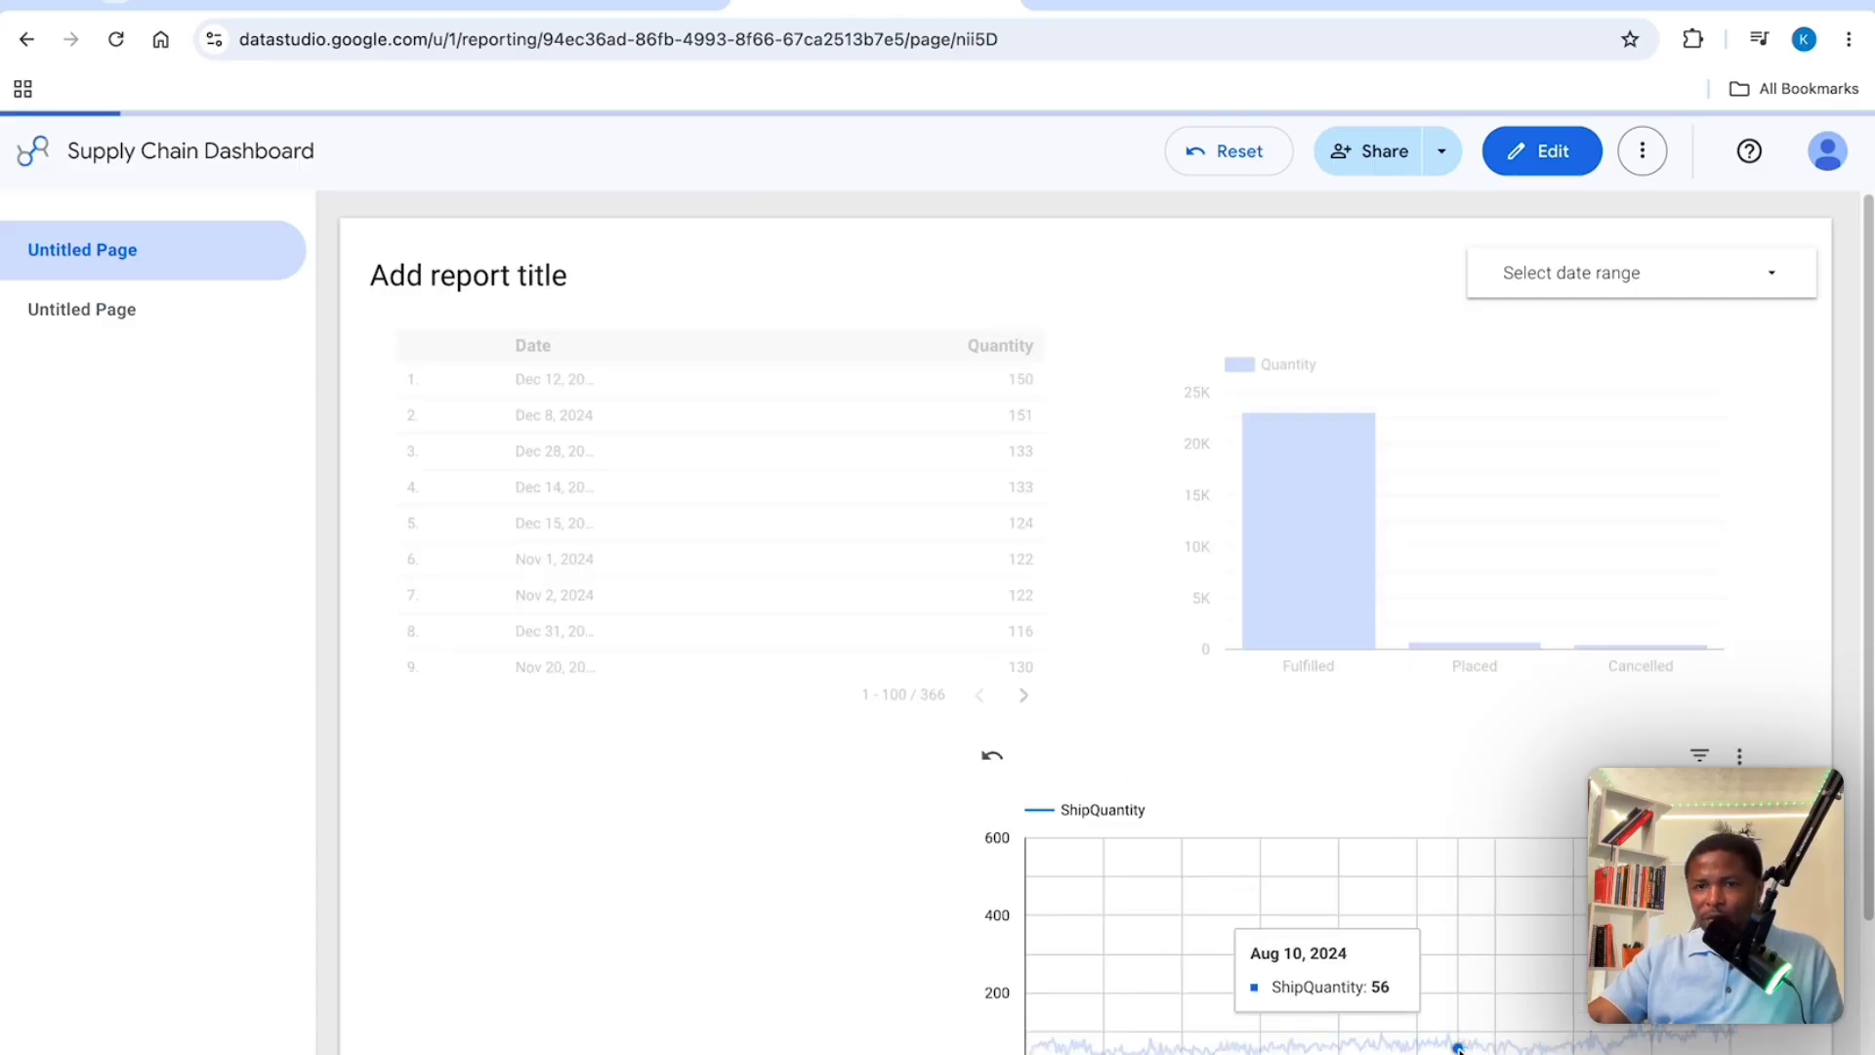